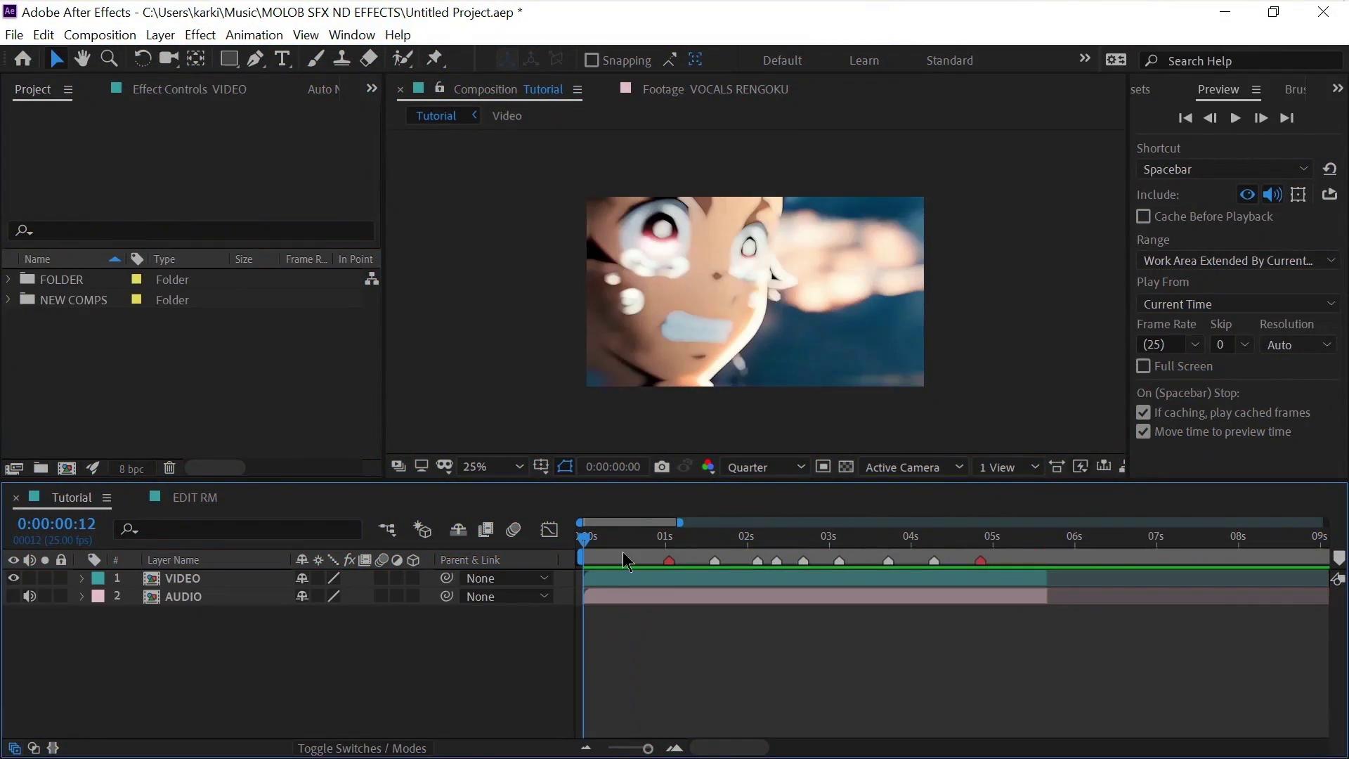
# Pre-compose the AUDIO layer into a new composition named AUDIO, moving all attributes into it.
pyautogui.moveTo(623, 553); pyautogui.dragTo(497, 684)
pyautogui.click(203, 597)
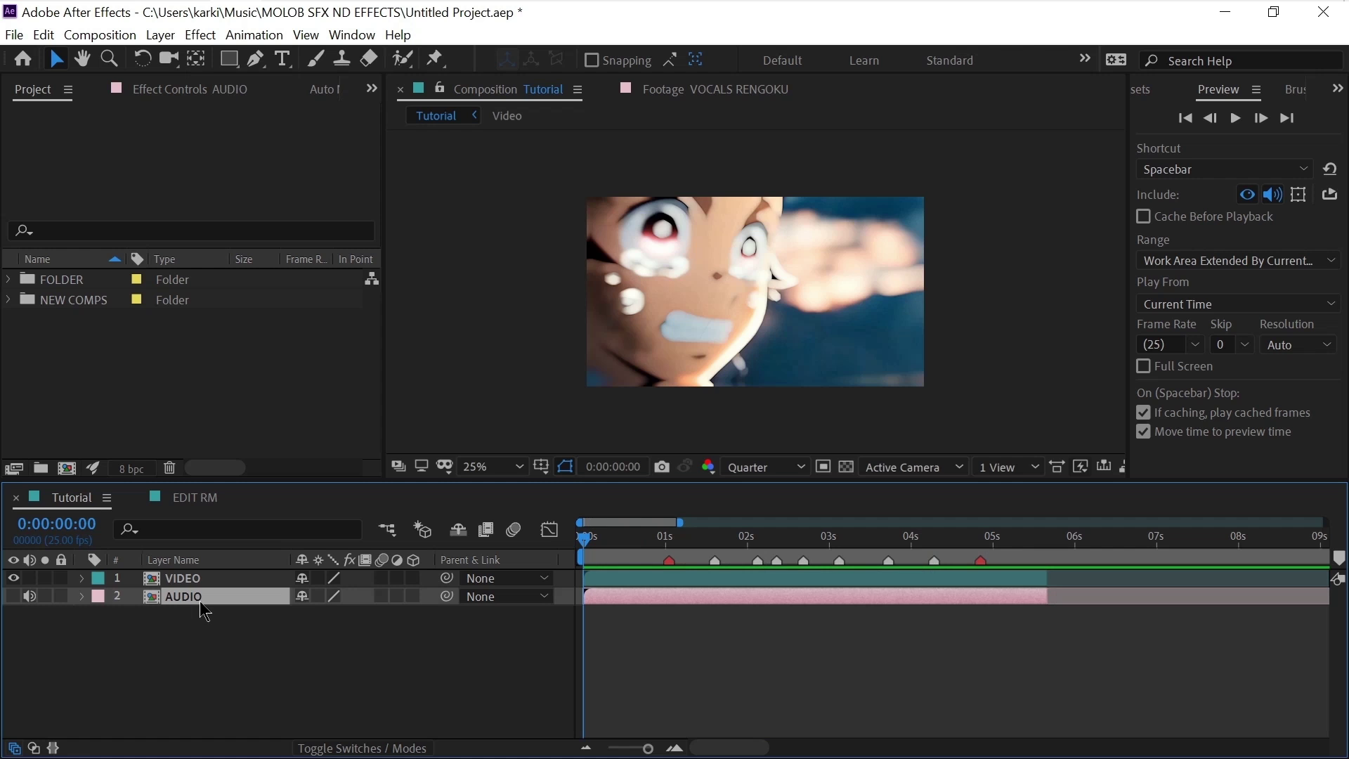
pyautogui.hotkey('ctrl', 'shift', 'c')
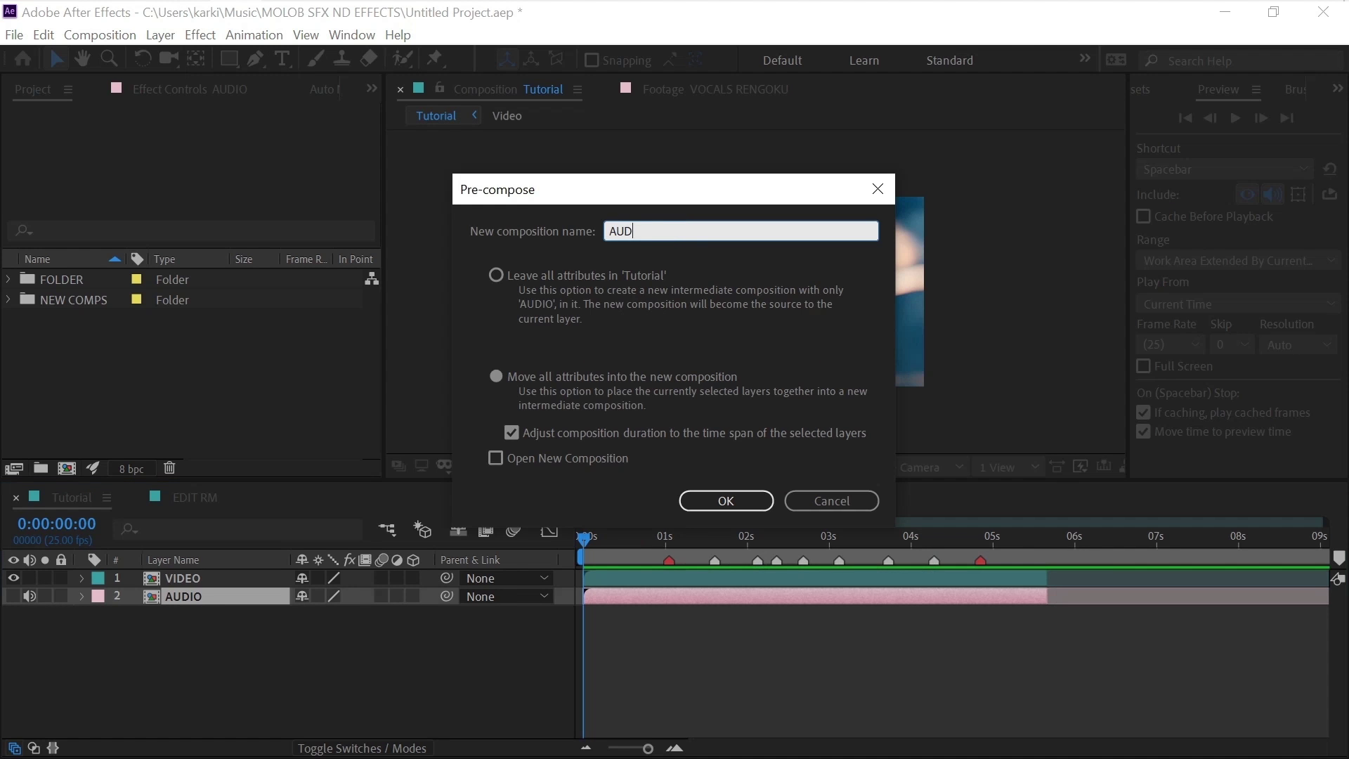
pyautogui.press('Return')
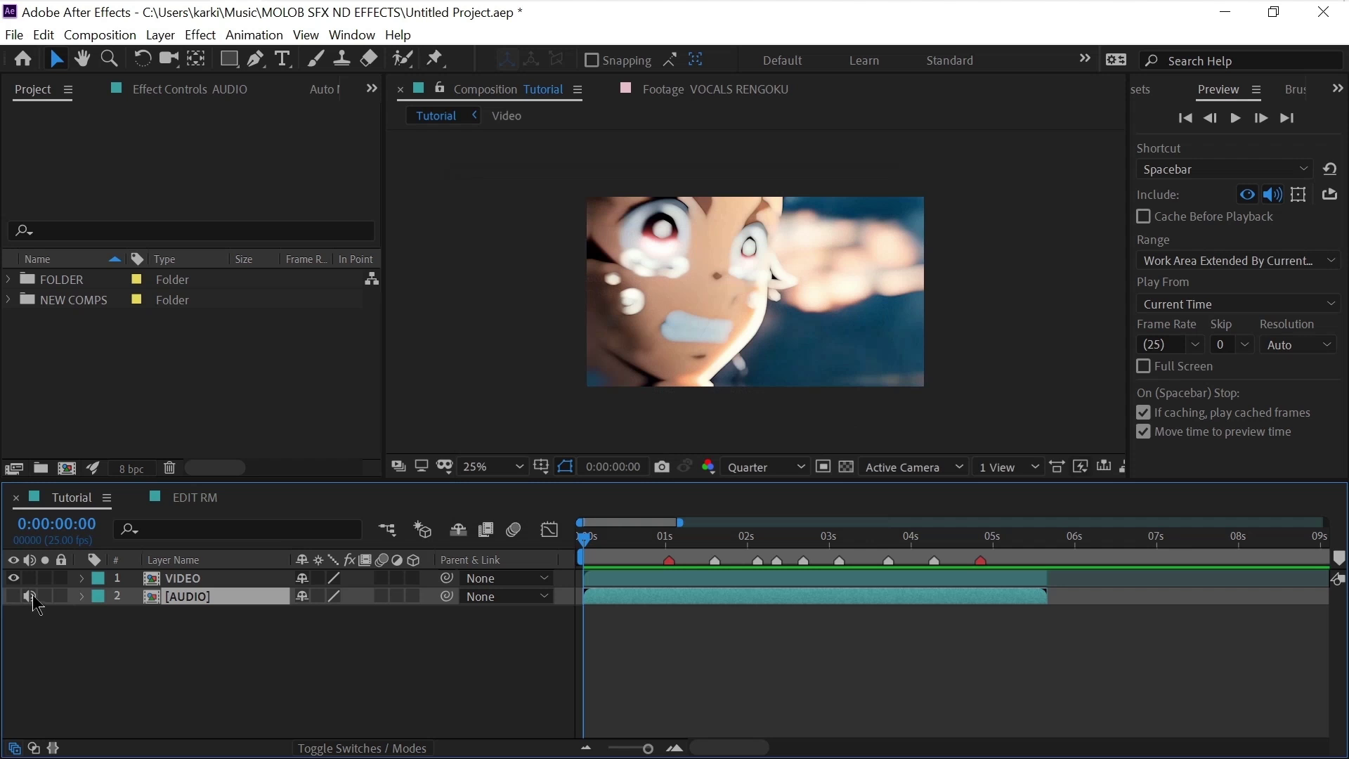
# Apply the Bass & Treble effect to the AUDIO layer just before the first red marker.
pyautogui.moveTo(644, 549); pyautogui.dragTo(653, 562)
pyautogui.hotkey('ctrl', 'space')
pyautogui.write('bass')
pyautogui.press('Return')
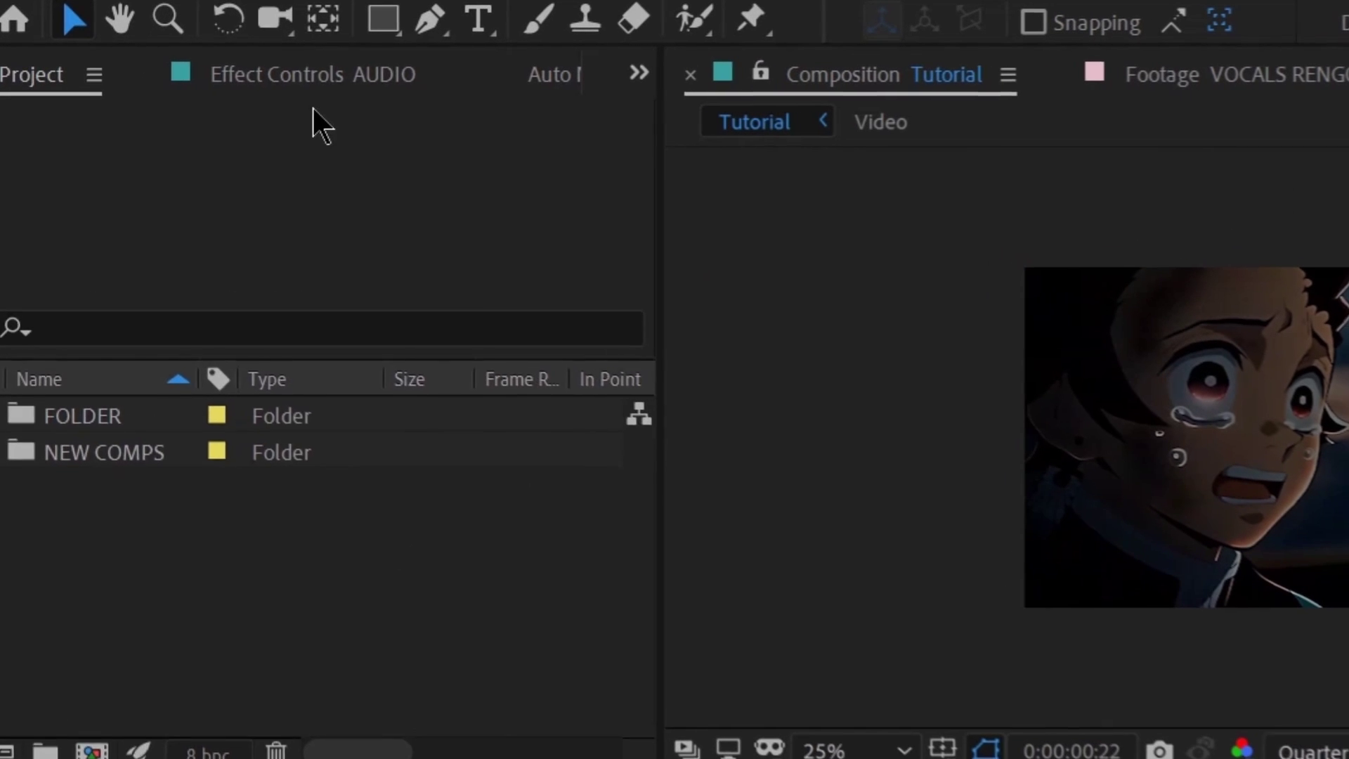
# Set both Bass and Treble to -100 on the AUDIO layer, with keyframes at 0:00:00:22.
pyautogui.click(189, 92)
pyautogui.click(379, 186)
pyautogui.write('-100.00')
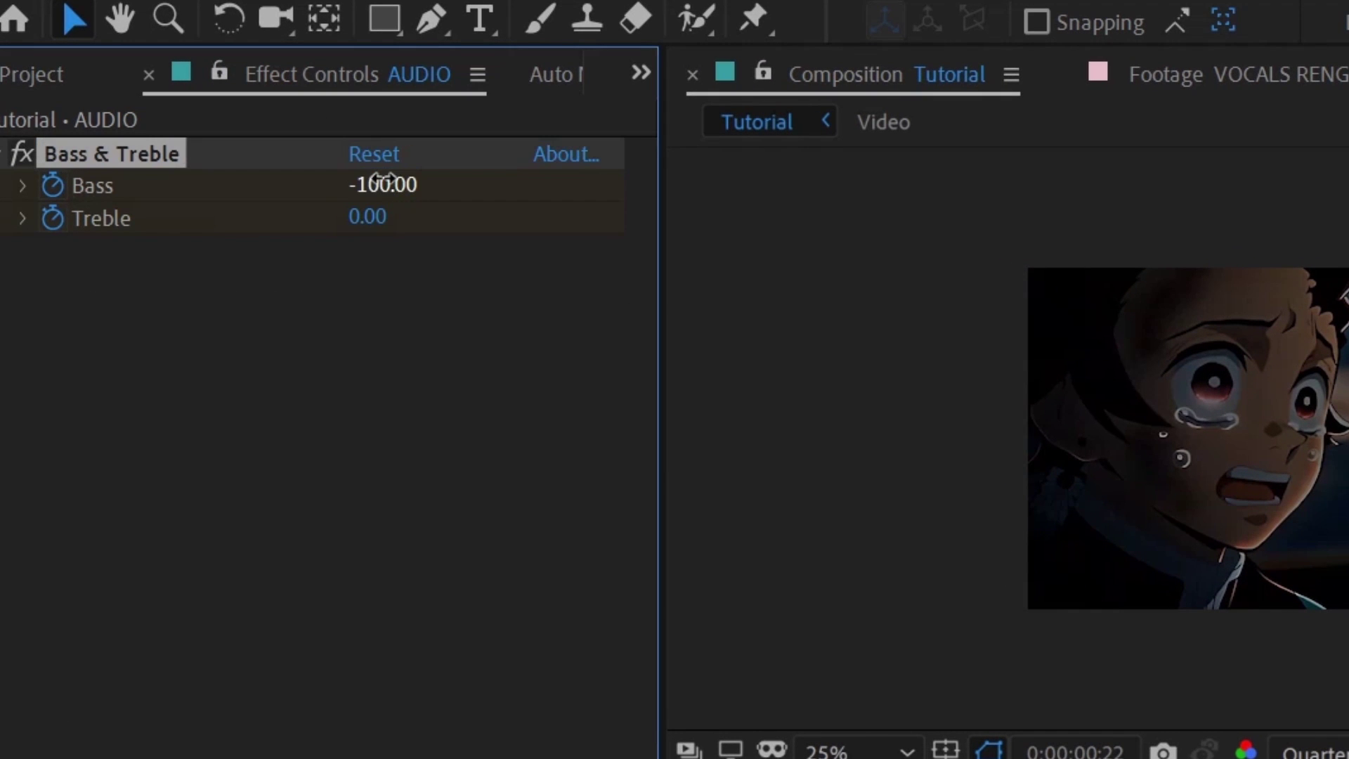
pyautogui.click(383, 185)
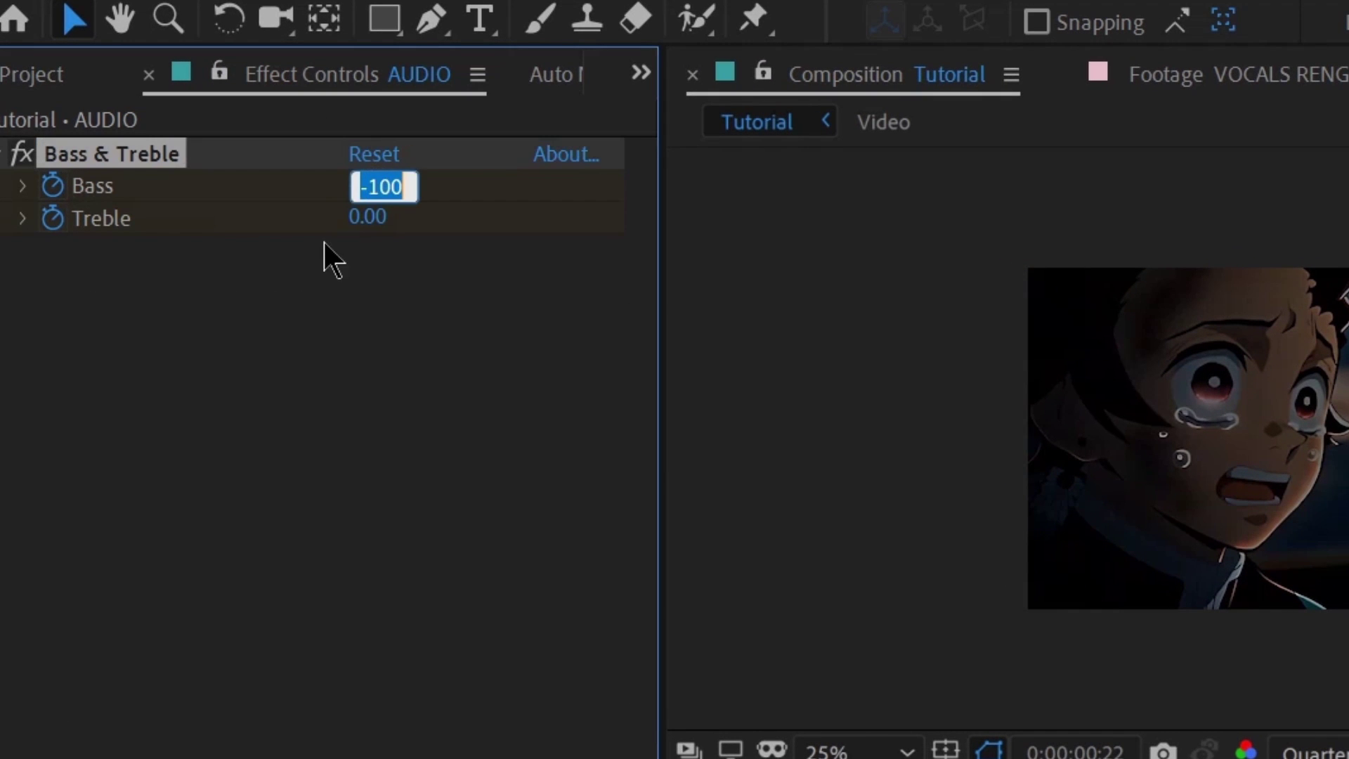
pyautogui.click(368, 217)
pyautogui.write('-100')
pyautogui.press('Return')
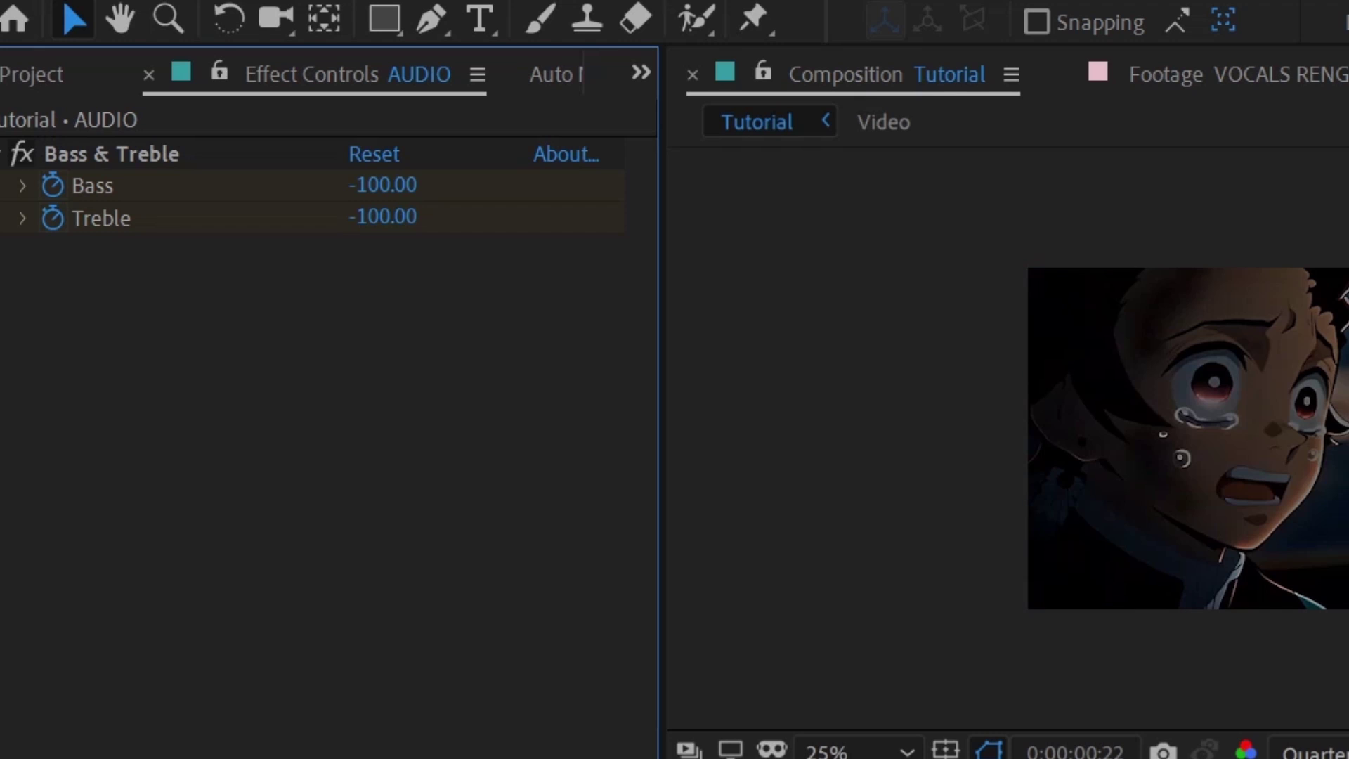
# Reset Bass & Treble to 0 at 0:00:01:02 and keyframe the layer's Audio Levels there.
pyautogui.moveTo(915, 459); pyautogui.dragTo(940, 460)
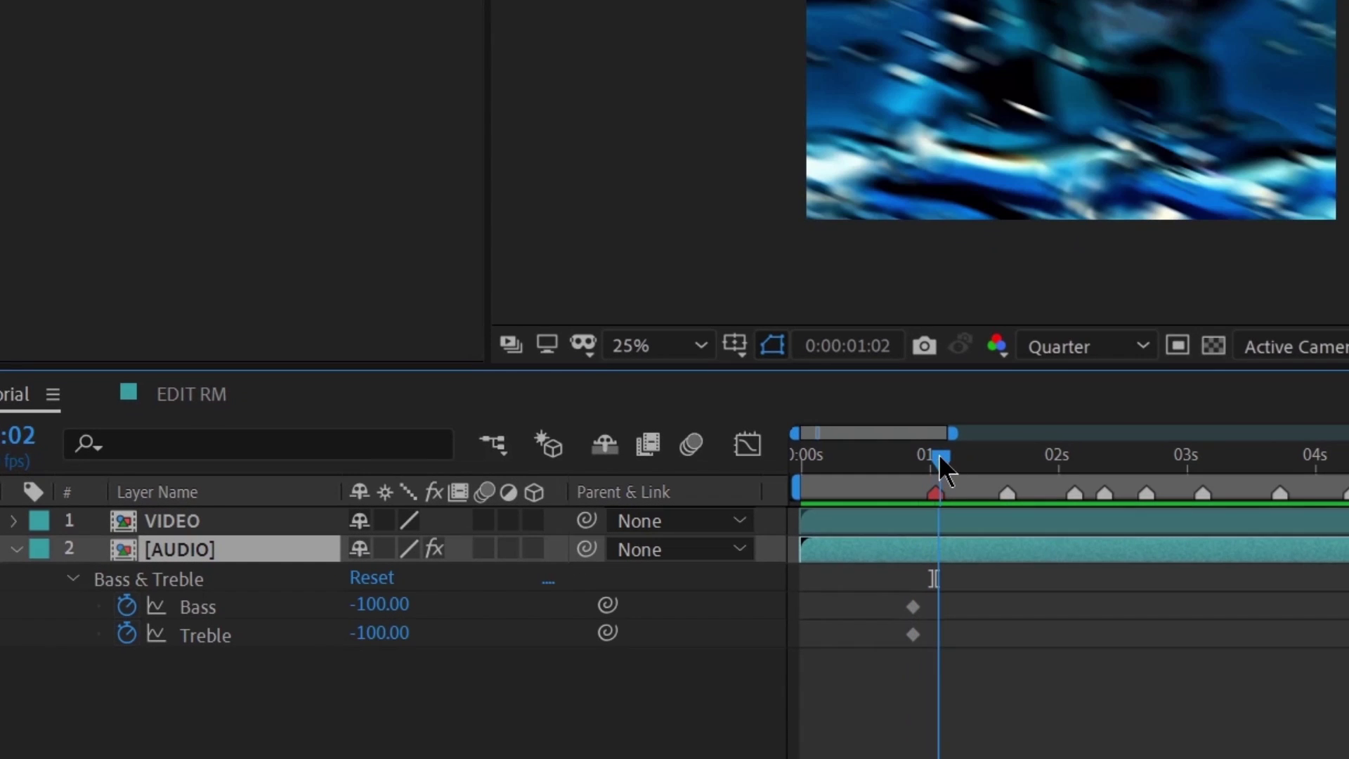
pyautogui.click(388, 579)
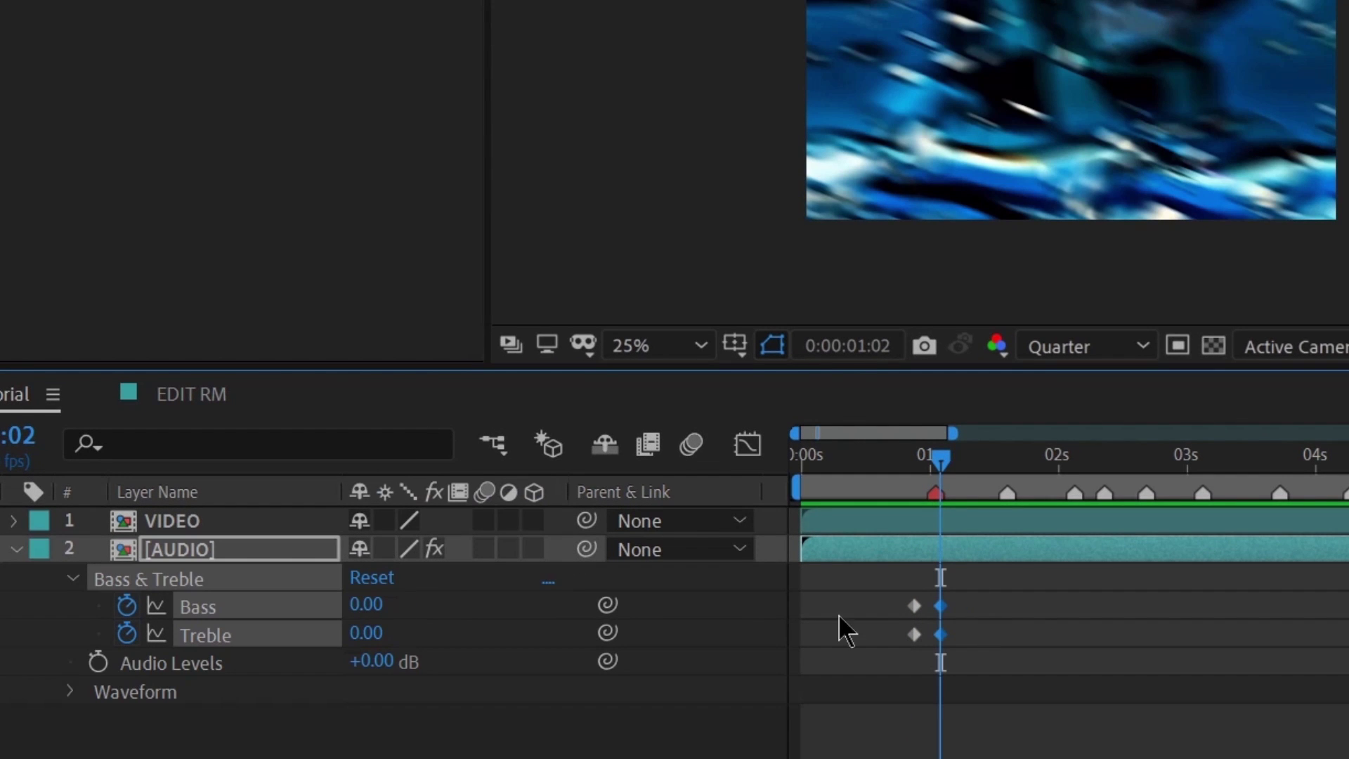
pyautogui.click(98, 662)
pyautogui.click(913, 457)
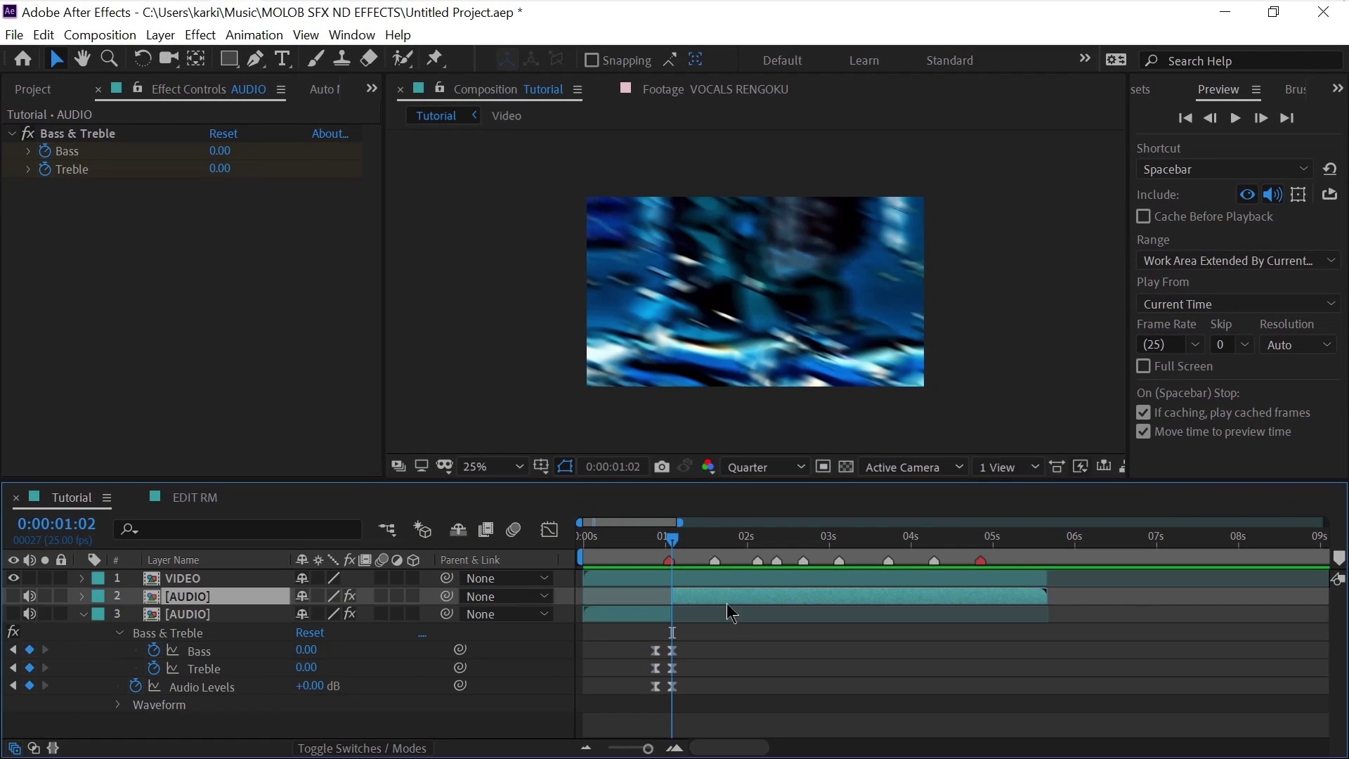
# Apply the Reverb effect to the first audio segment, which ends at the red marker.
pyautogui.click(655, 613)
pyautogui.hotkey('ctrl', 'space')
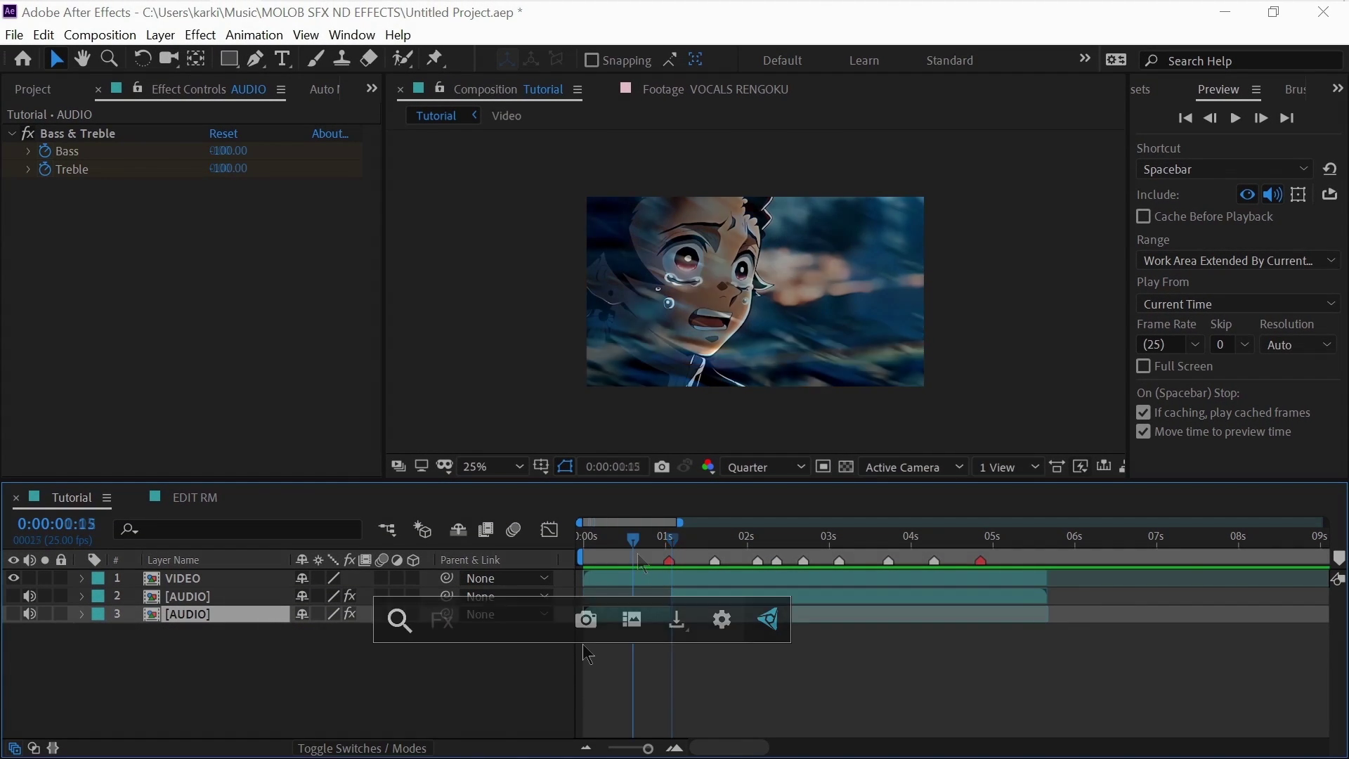
pyautogui.write('rever')
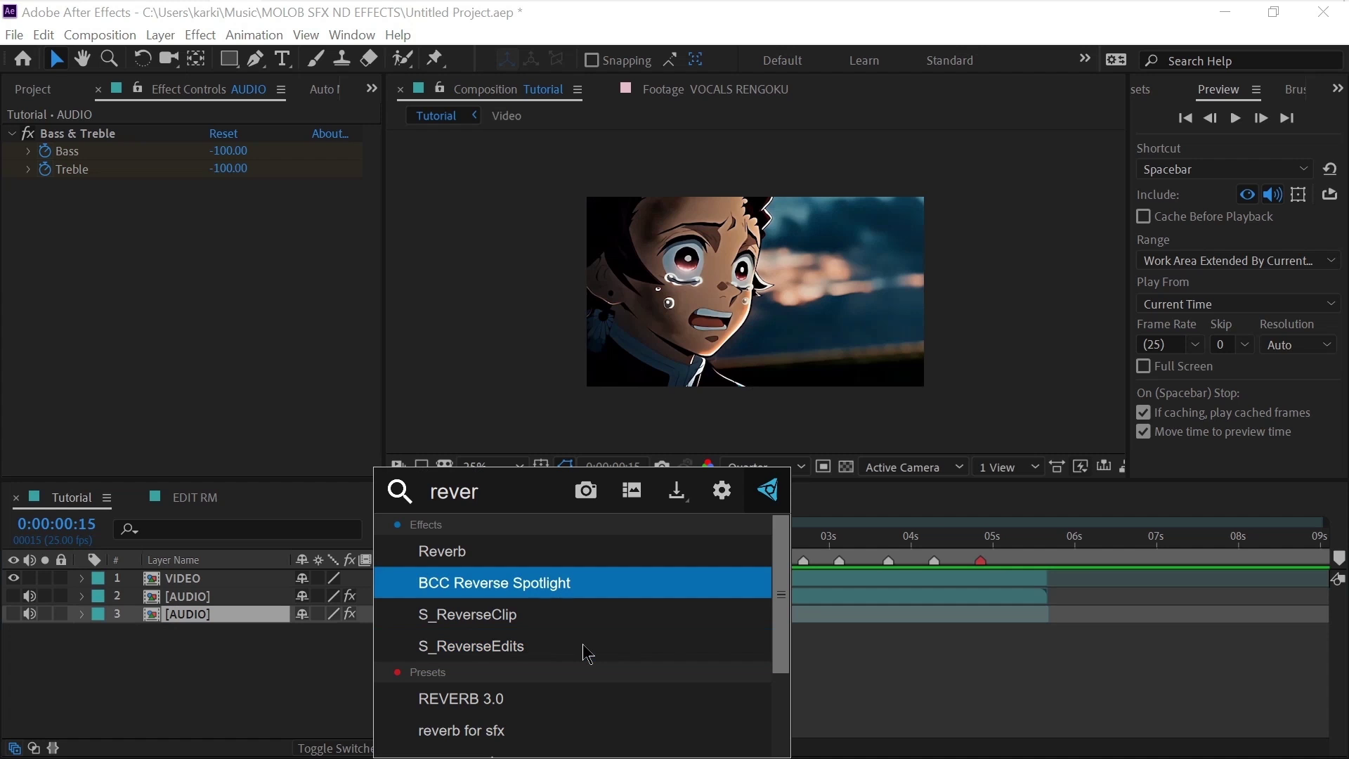
pyautogui.press('Up')
pyautogui.press('Return')
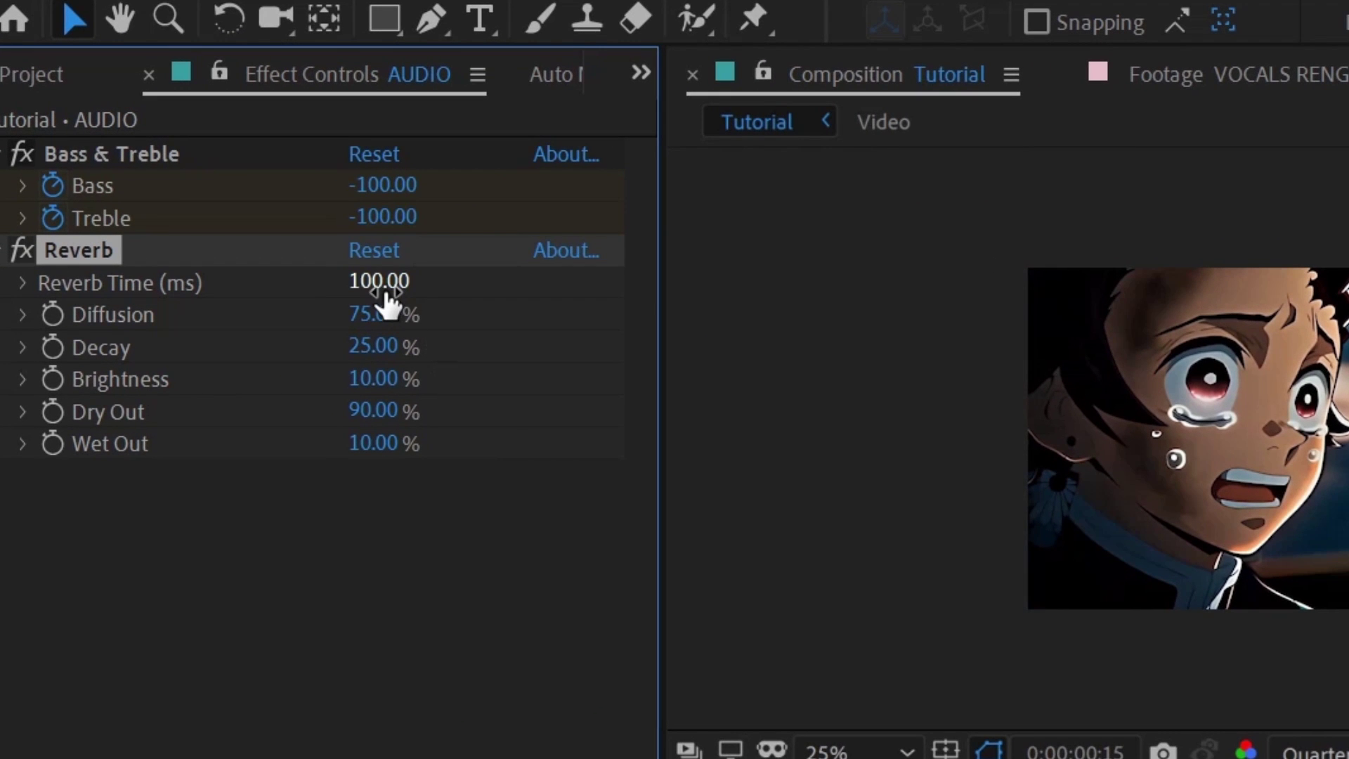
# Set the Reverb Time to 70 ms and Diffusion to 50%.
pyautogui.click(385, 290)
pyautogui.write('70')
pyautogui.press('Return')
pyautogui.click(373, 314)
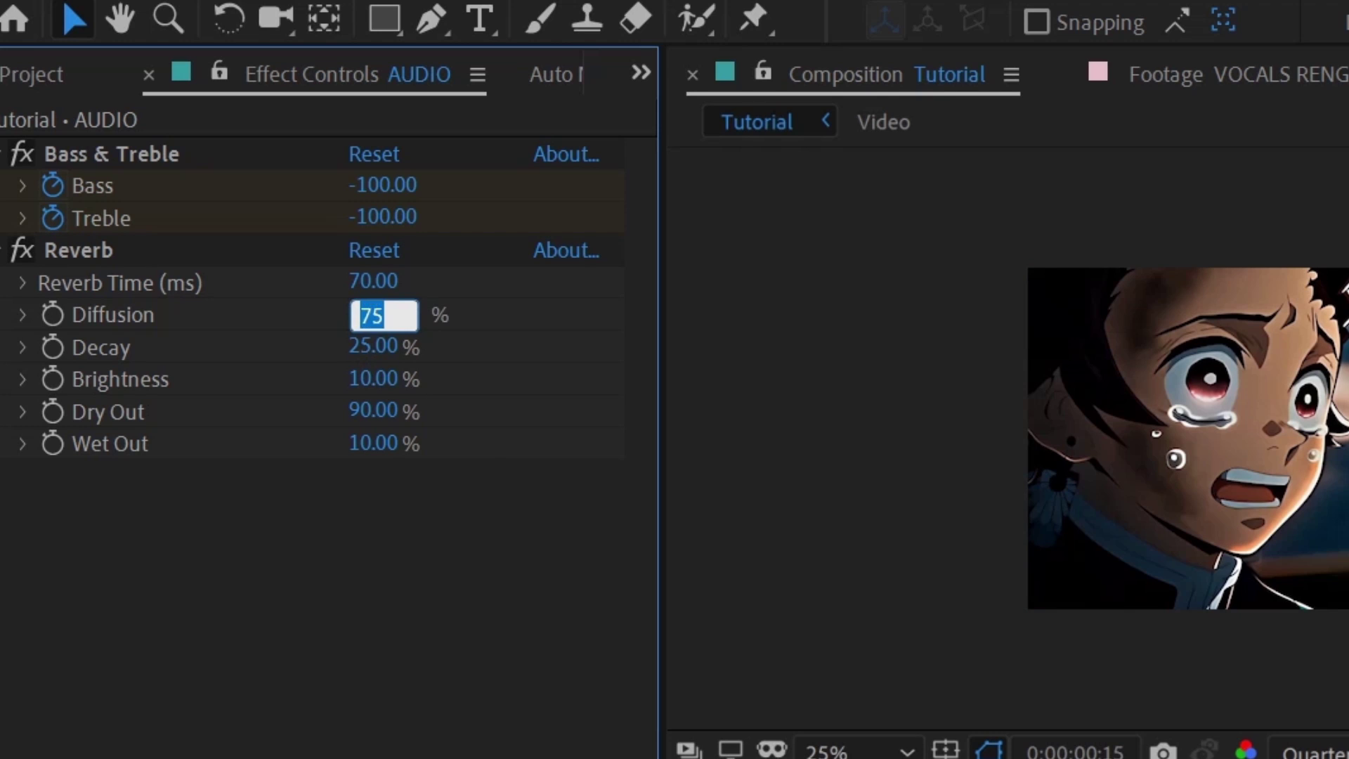
pyautogui.press('Return')
# Set the Reverb's Dry Out to 100% and Wet Out to 25%, and collapse both effects' settings.
pyautogui.click(379, 413)
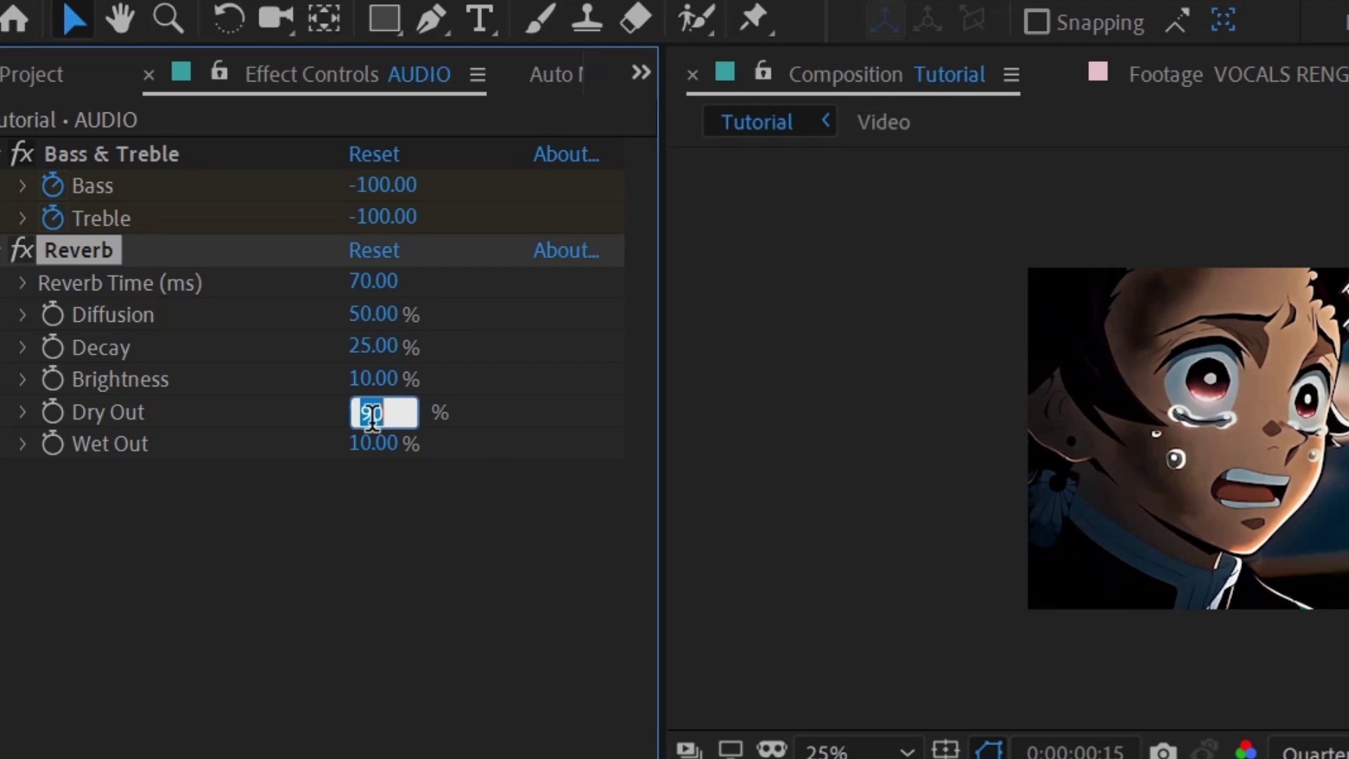
pyautogui.press('Return')
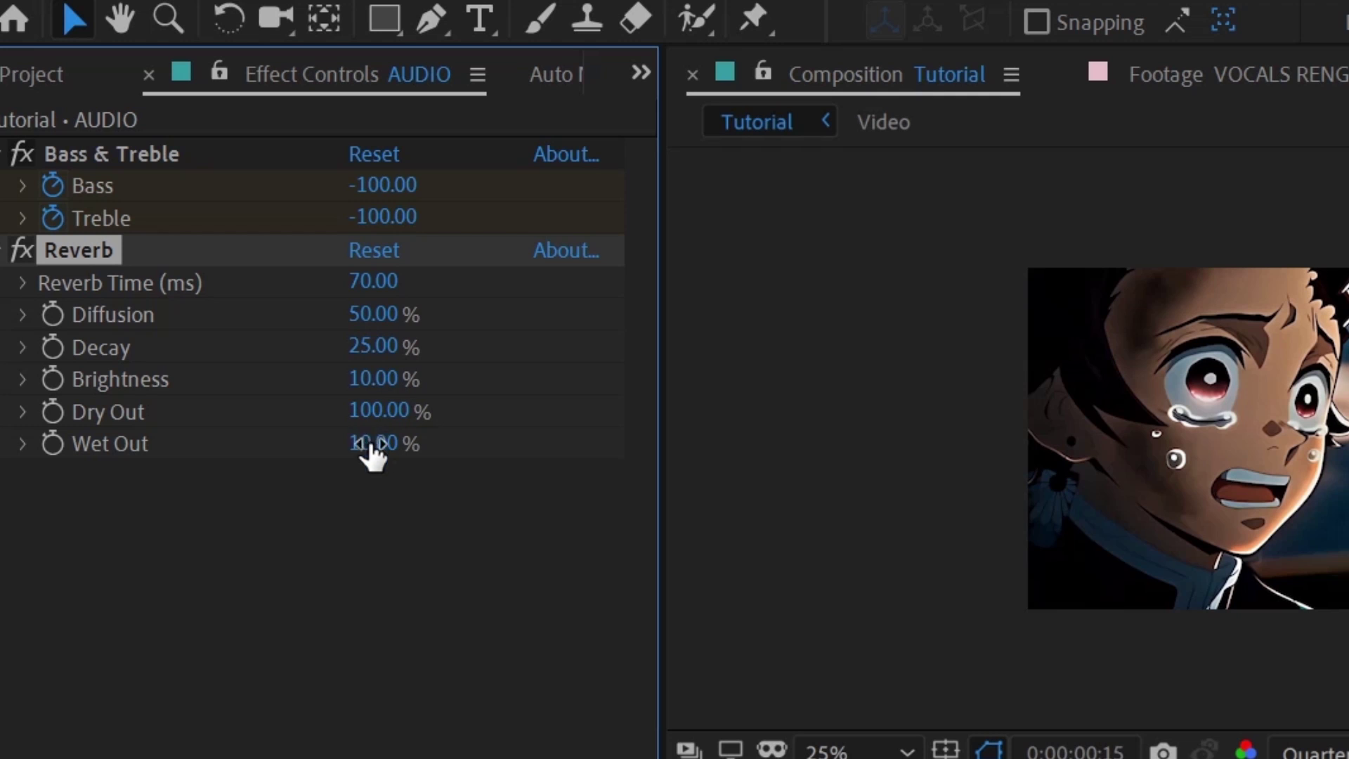
pyautogui.click(373, 444)
pyautogui.write('25')
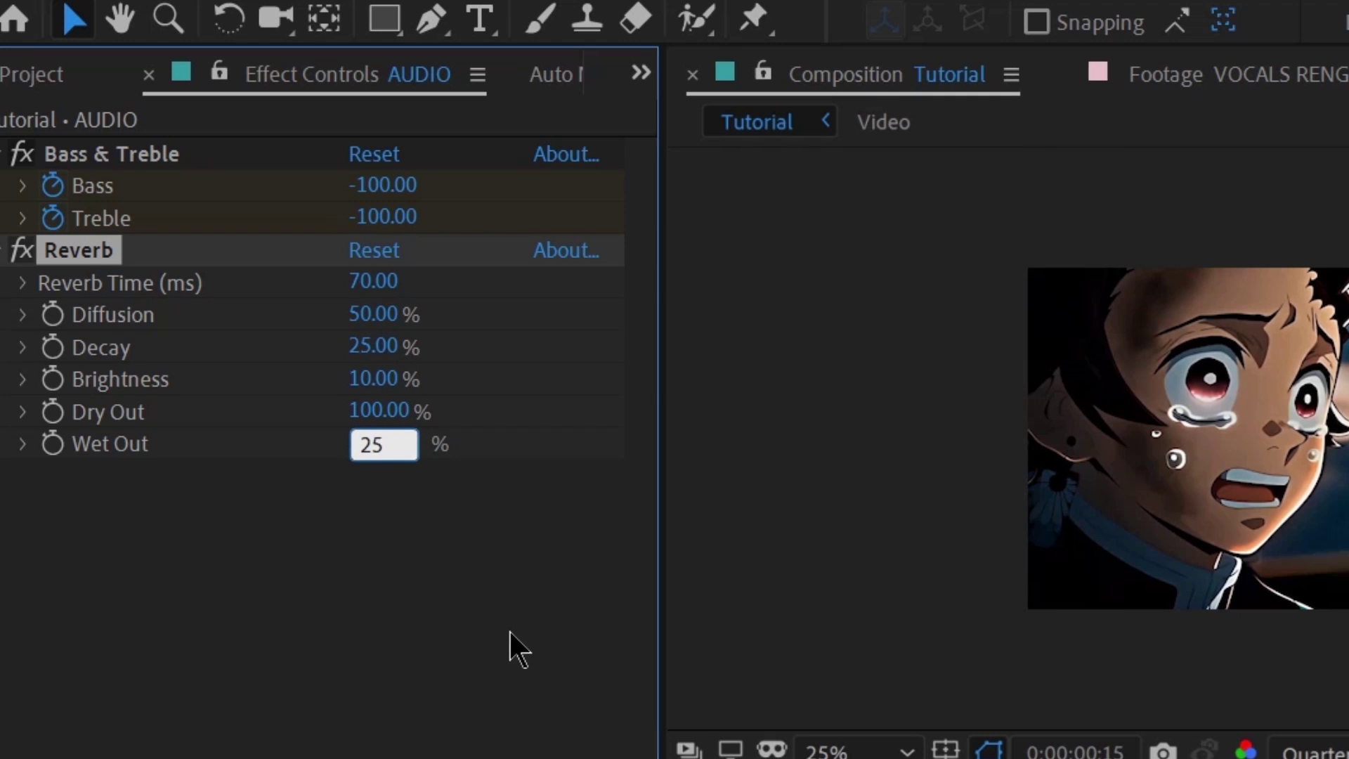
pyautogui.press('Return')
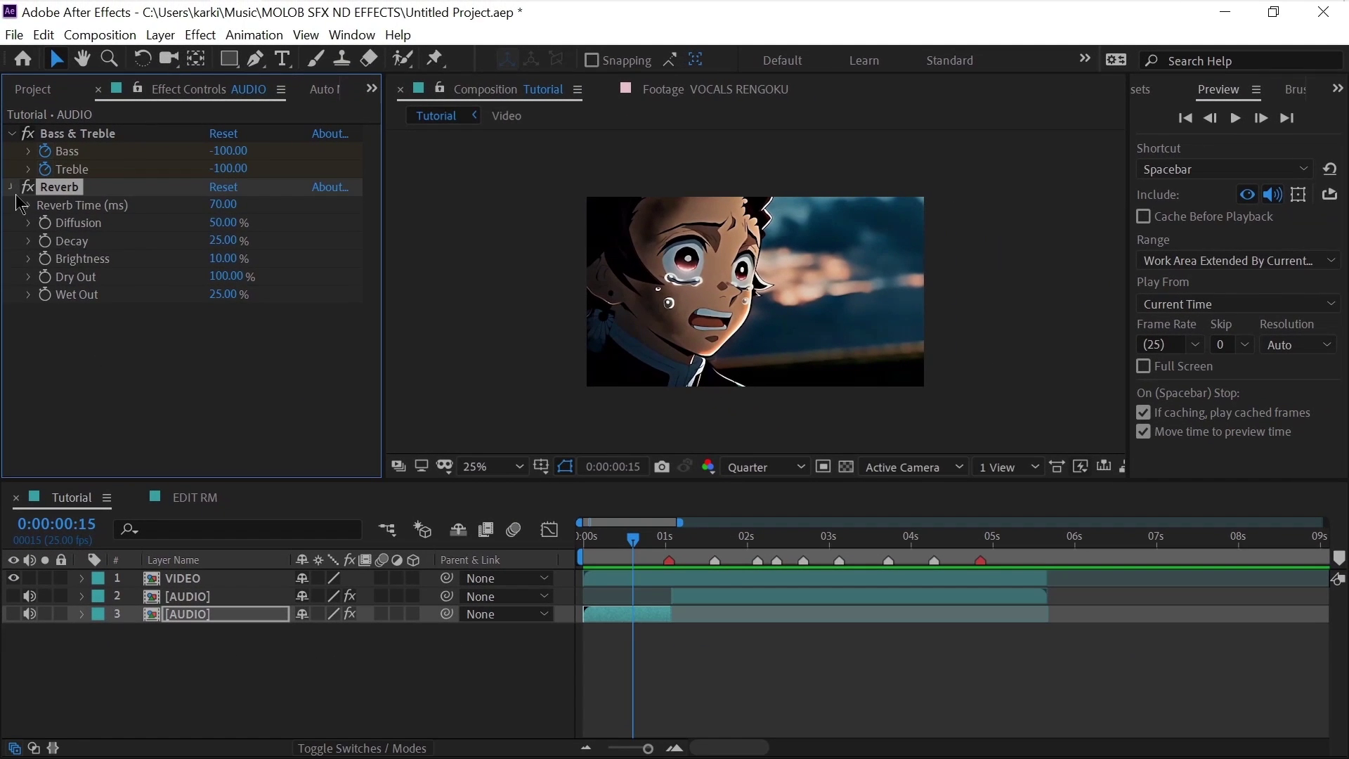
pyautogui.click(11, 187)
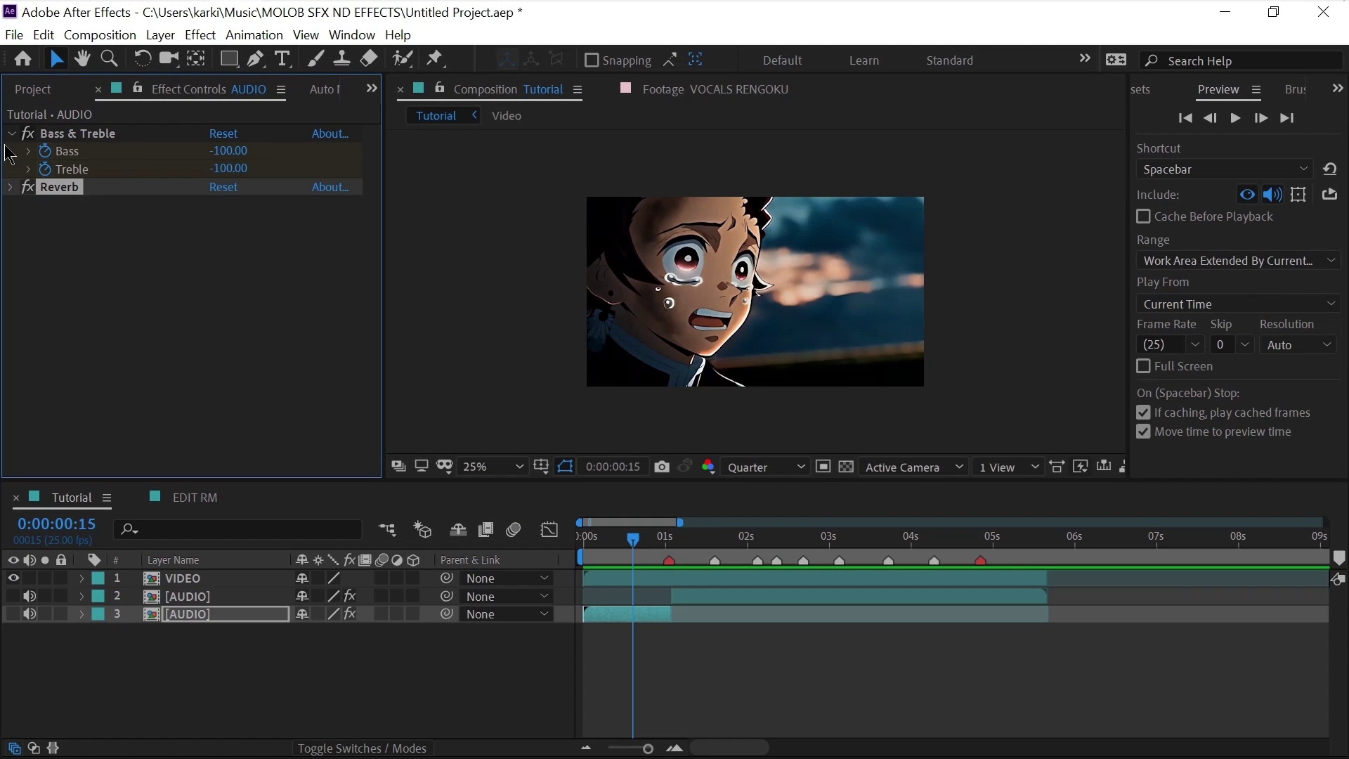
pyautogui.click(11, 133)
# Split the second audio segment at the markers at 0:00:01:15 and 0:00:02:03.
pyautogui.moveTo(589, 540); pyautogui.dragTo(562, 551)
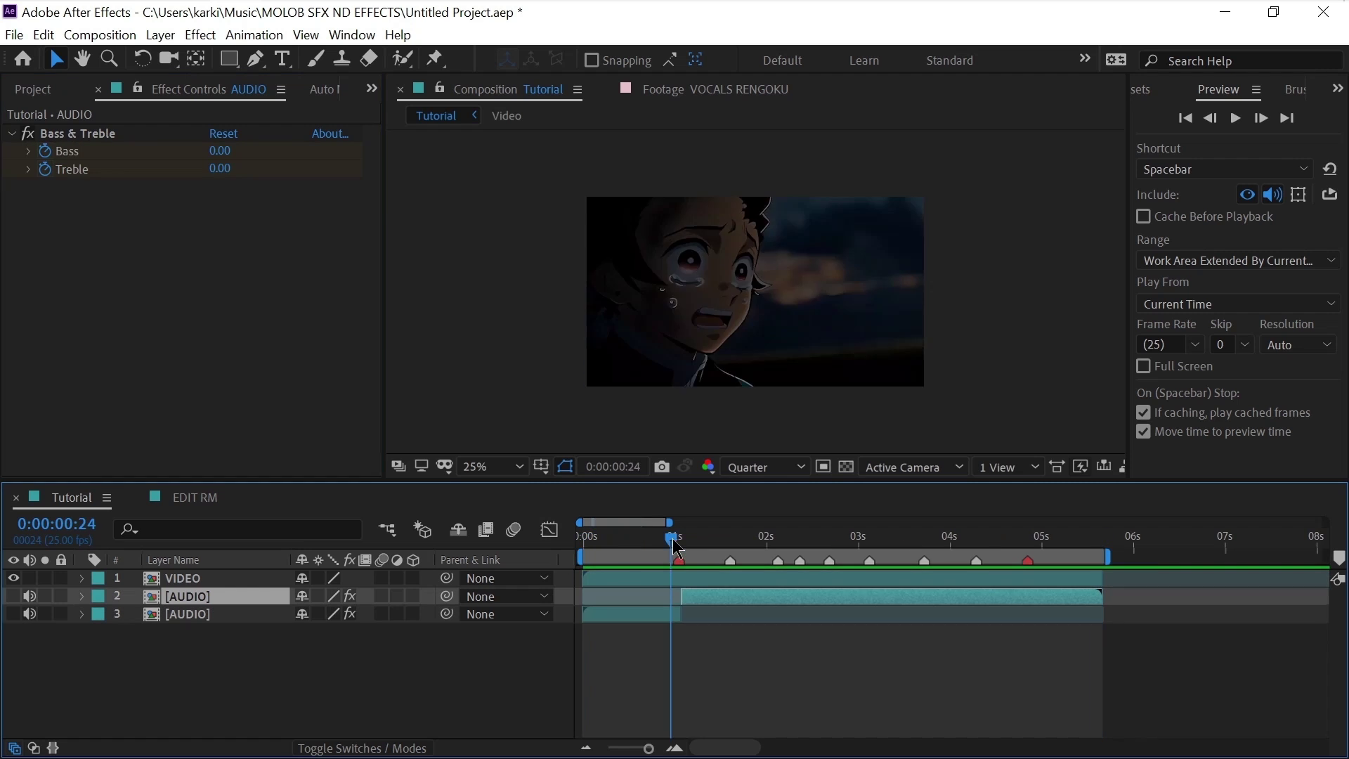
pyautogui.moveTo(671, 539); pyautogui.dragTo(732, 547)
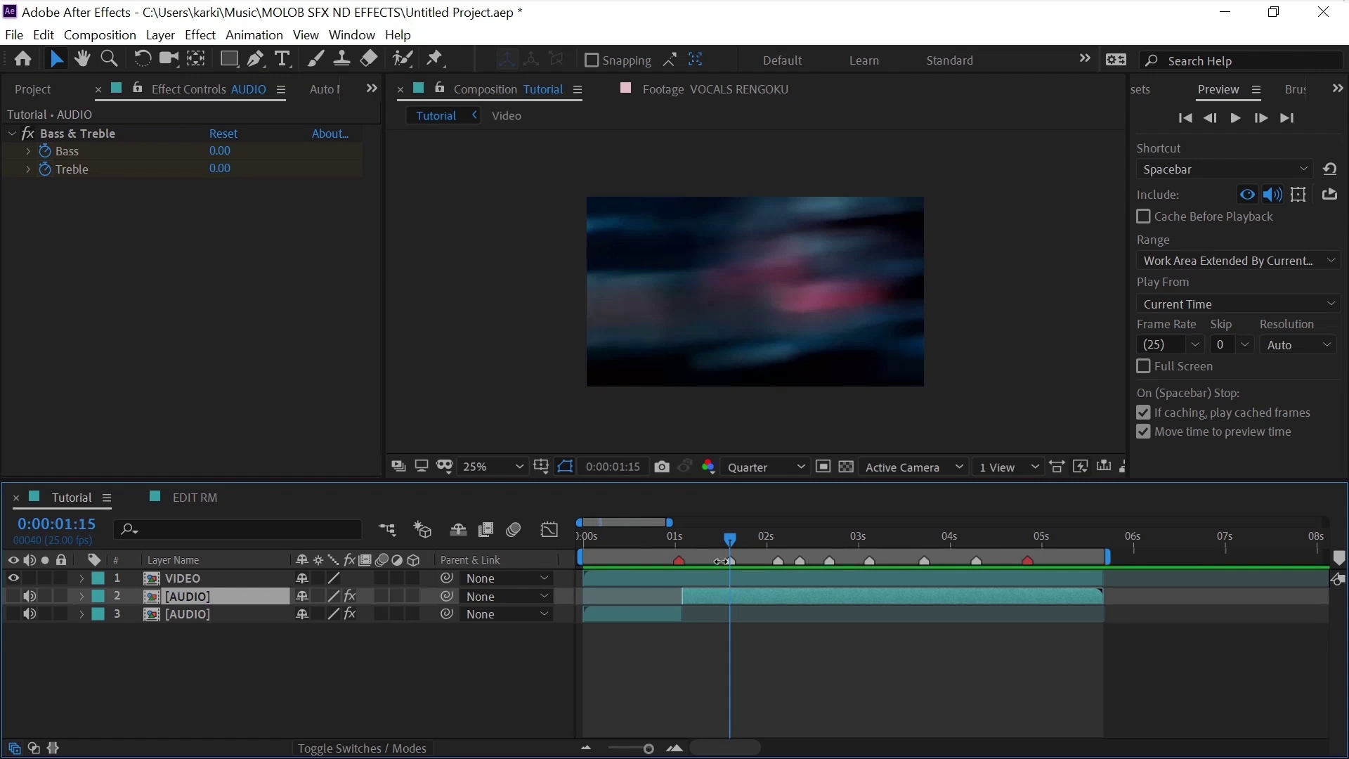
pyautogui.hotkey('ctrl', 'shift', 'd')
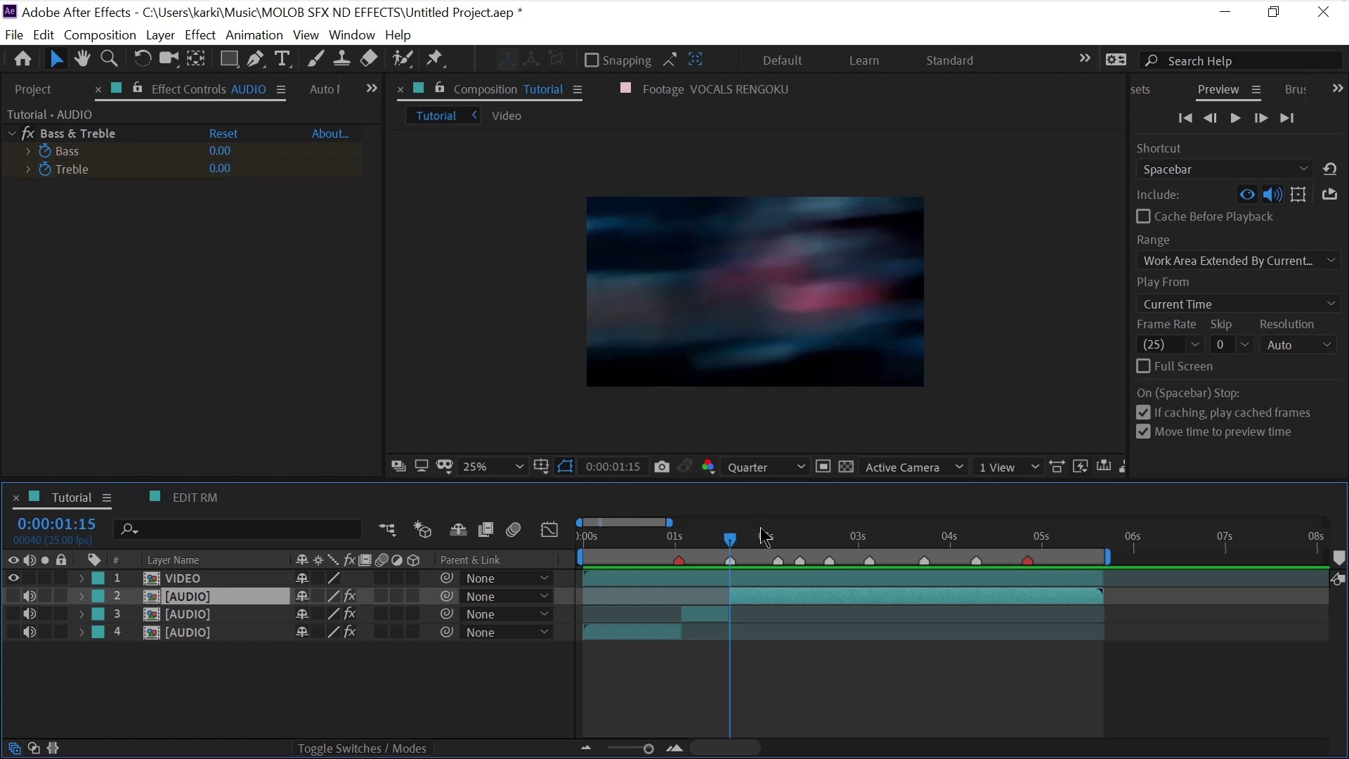
pyautogui.click(776, 539)
pyautogui.hotkey('ctrl', 'shift', 'd')
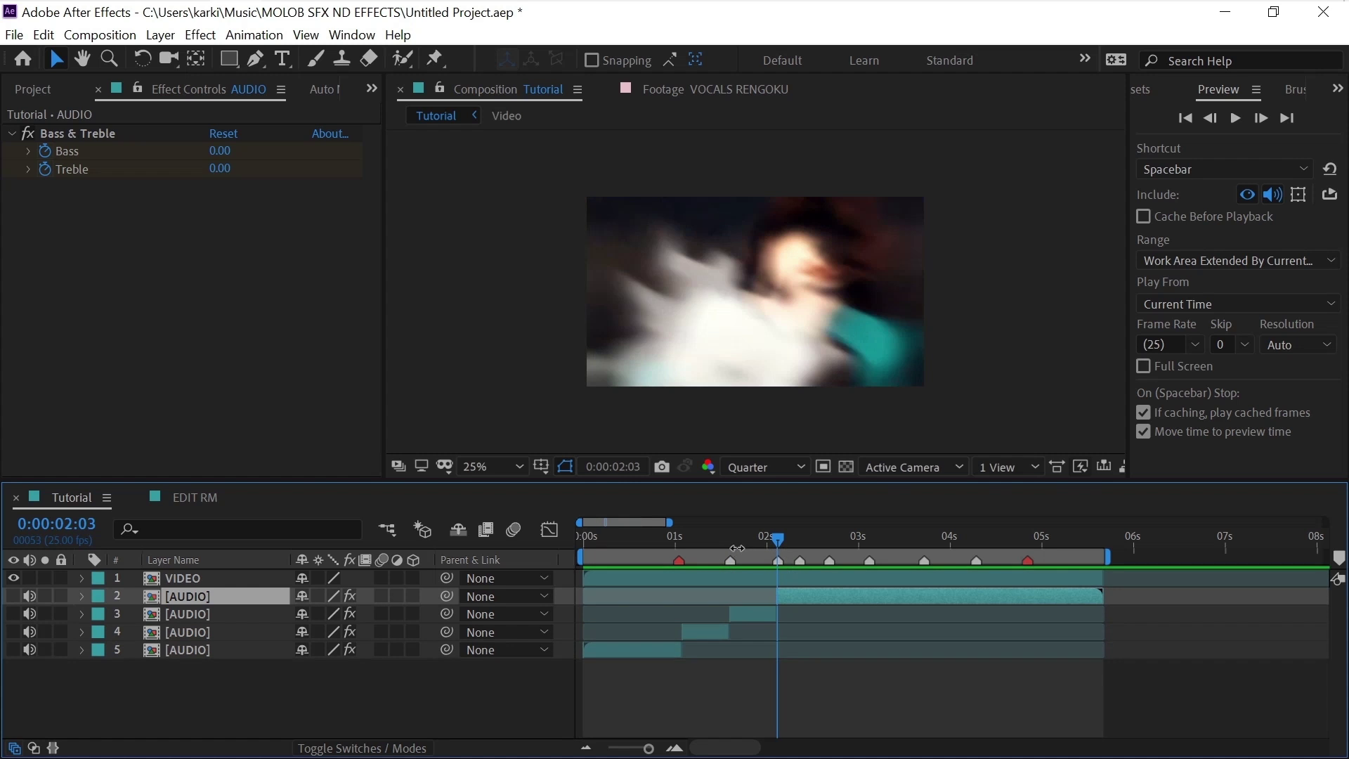
# Delete the Bass & Treble effect from the three audio segments after the first one.
pyautogui.click(728, 541)
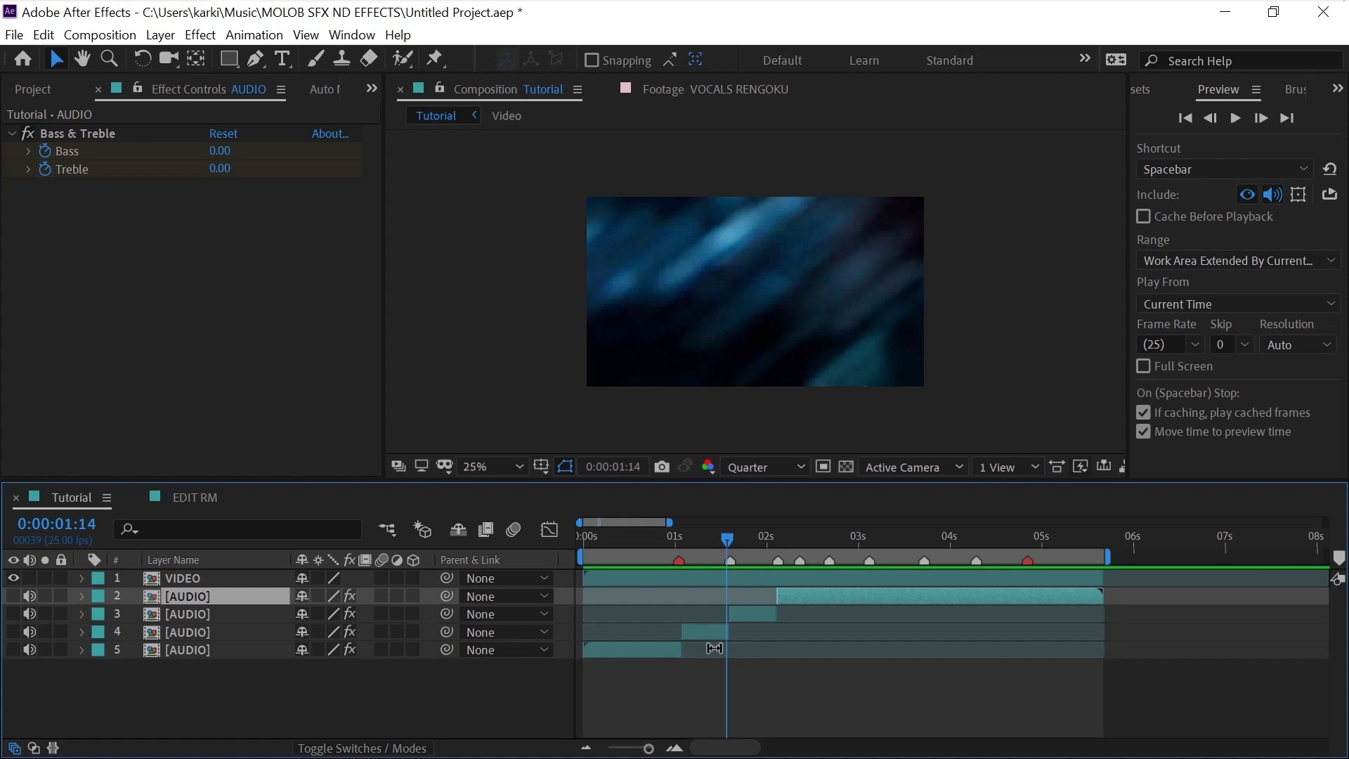
pyautogui.press('pagedown')
pyautogui.click(753, 618)
pyautogui.click(114, 135)
pyautogui.press('Delete')
pyautogui.click(705, 634)
pyautogui.click(115, 136)
pyautogui.press('Delete')
pyautogui.click(808, 595)
pyautogui.click(114, 134)
pyautogui.press('Delete')
# Copy the first segment's Reverb to the audio segment starting at 0:00:01:15, and add Bass & Treble with both values keyframed.
pyautogui.click(657, 649)
pyautogui.click(76, 155)
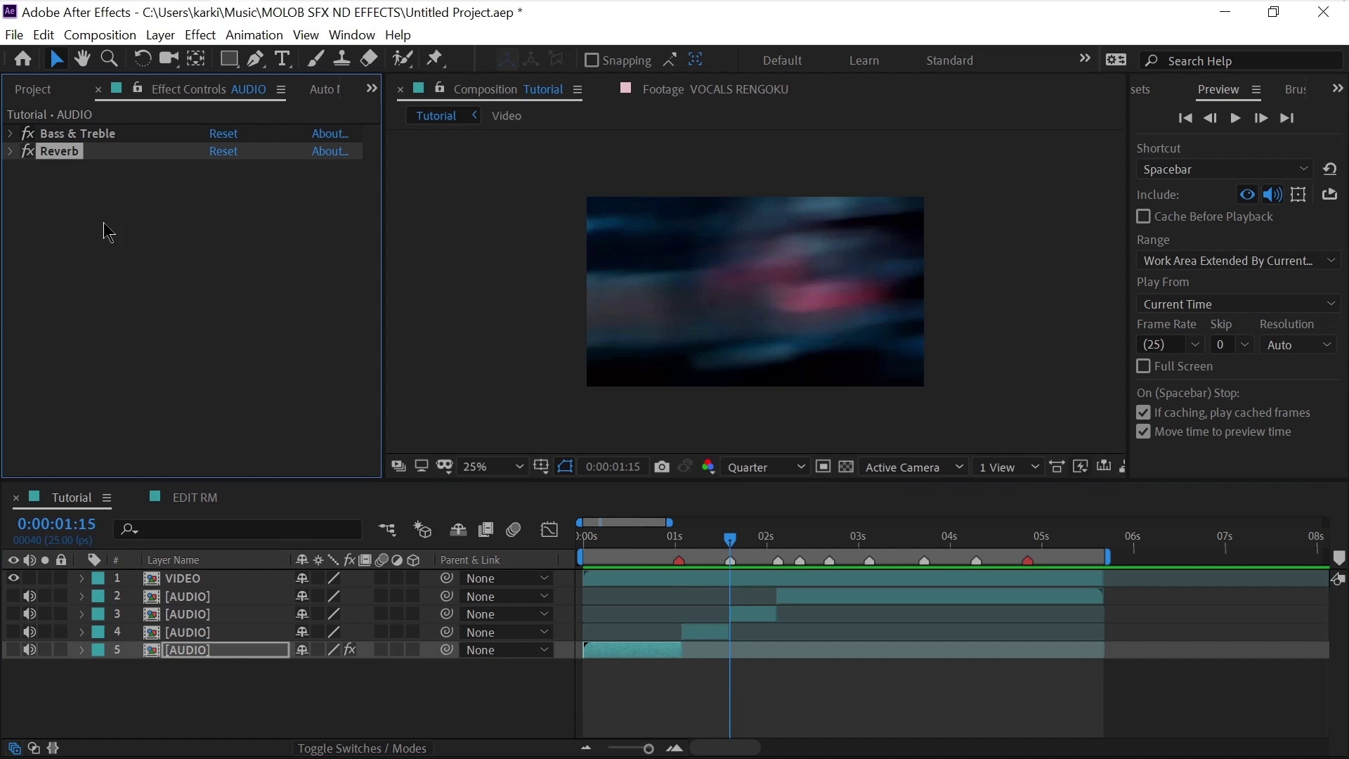
pyautogui.click(749, 613)
pyautogui.click(59, 134)
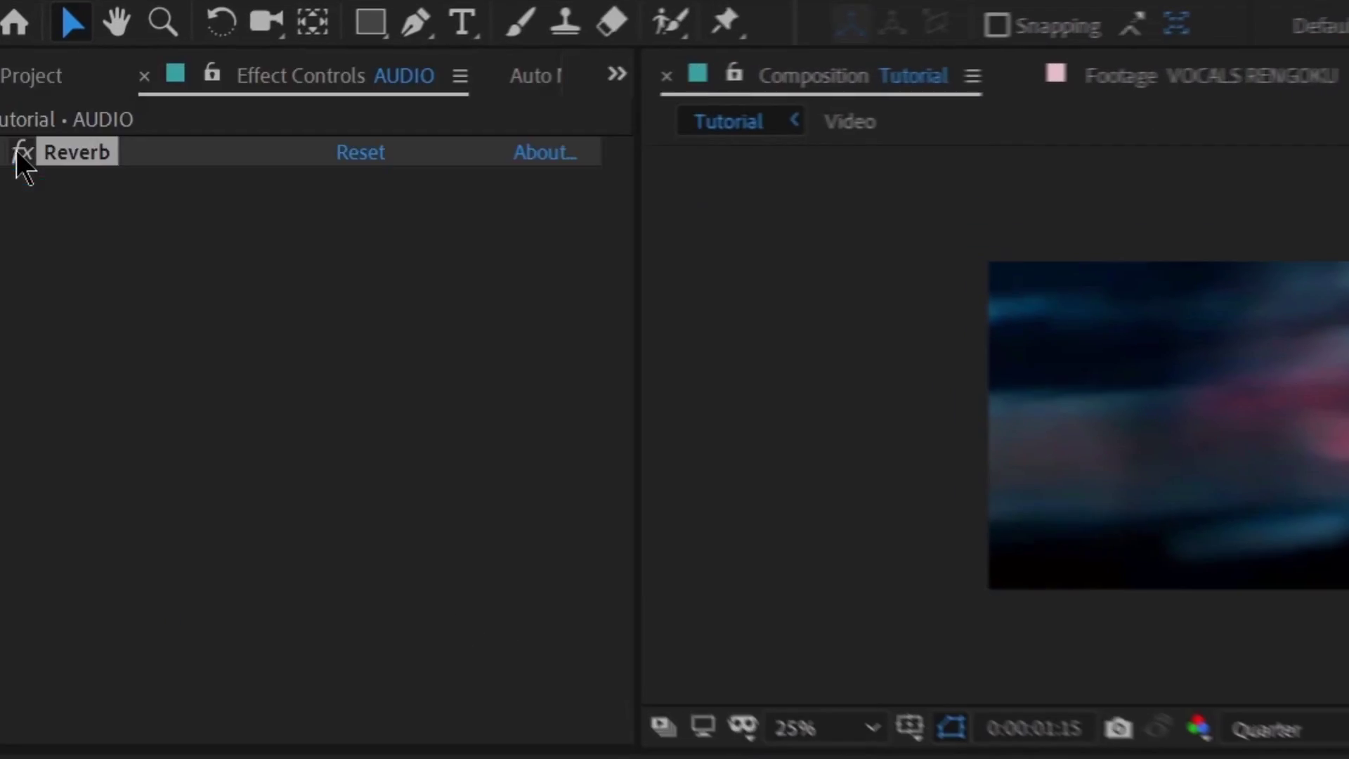
pyautogui.click(49, 214)
pyautogui.click(50, 244)
# Apply High-Low Pass to the segment and keyframe its Dry Out at 100% along with Wet Out at 0:00:01:15.
pyautogui.hotkey('ctrl', 'space')
pyautogui.write('high')
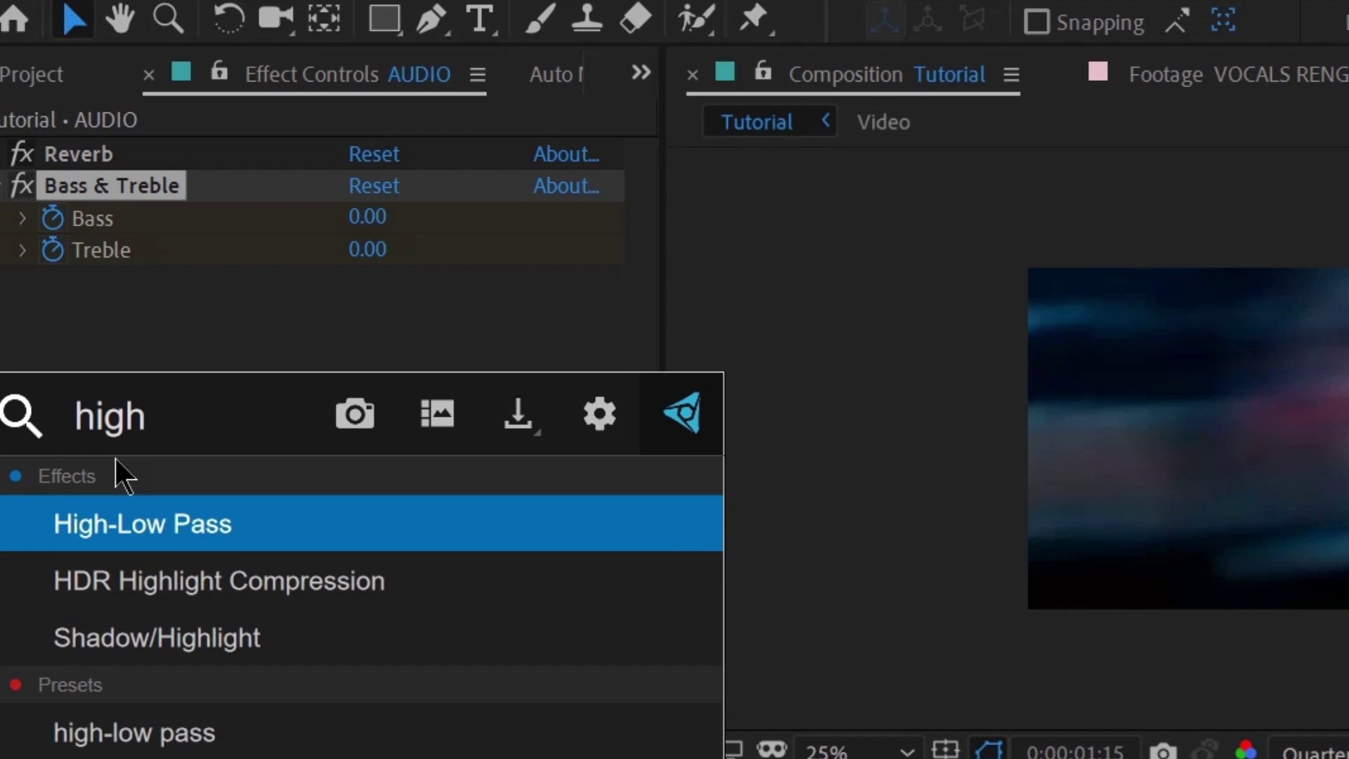
pyautogui.press('Return')
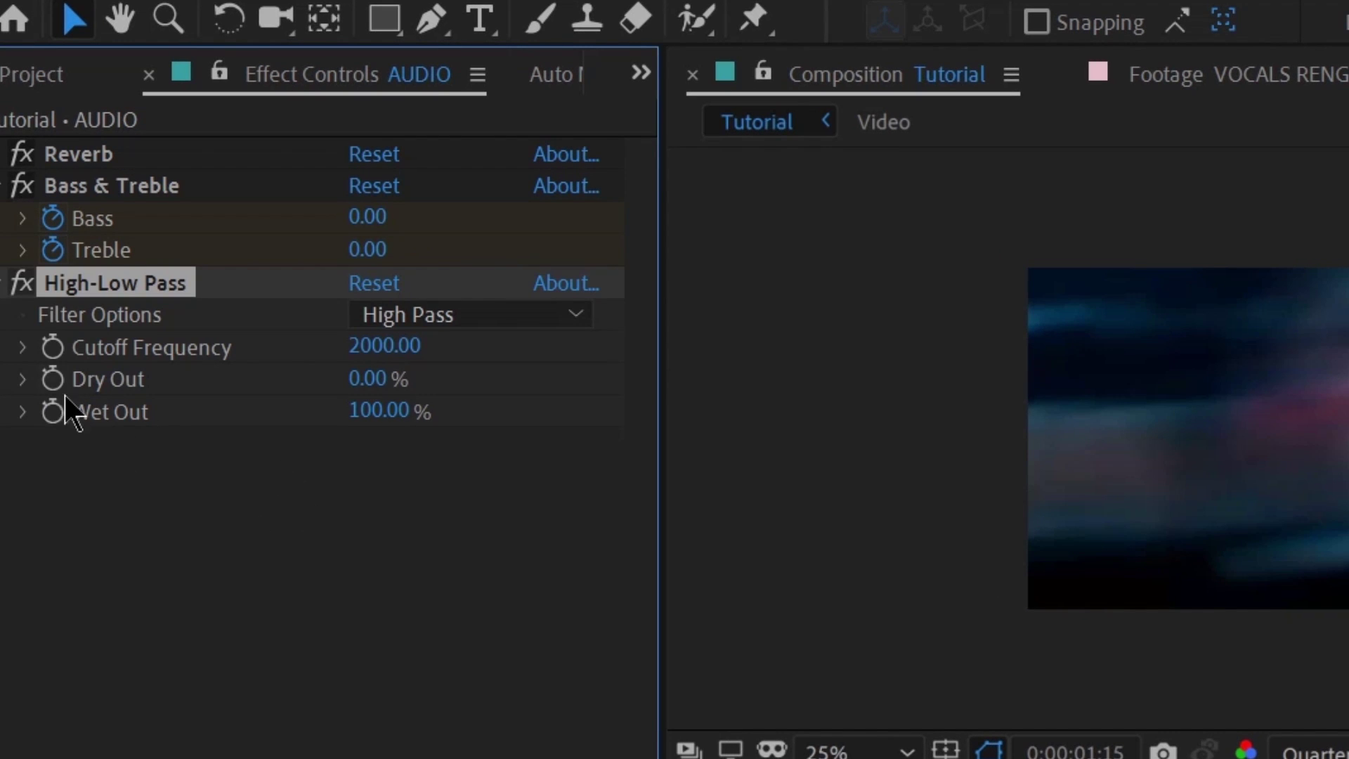
pyautogui.click(360, 386)
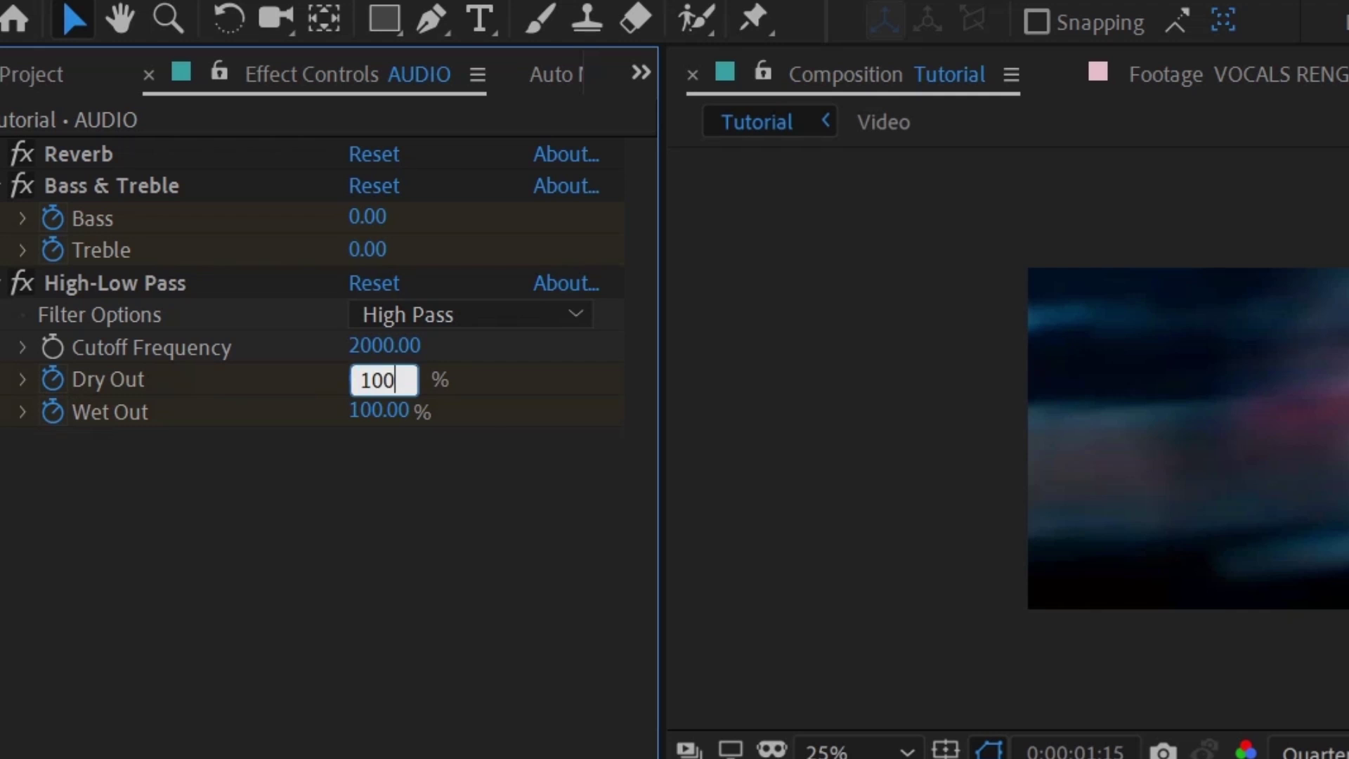
pyautogui.press('Return')
# Apply Flange & Chorus to the segment and keyframe its Voice Separation Time at 0 ms.
pyautogui.hotkey('ctrl', 'space')
pyautogui.write('flan')
pyautogui.press('Return')
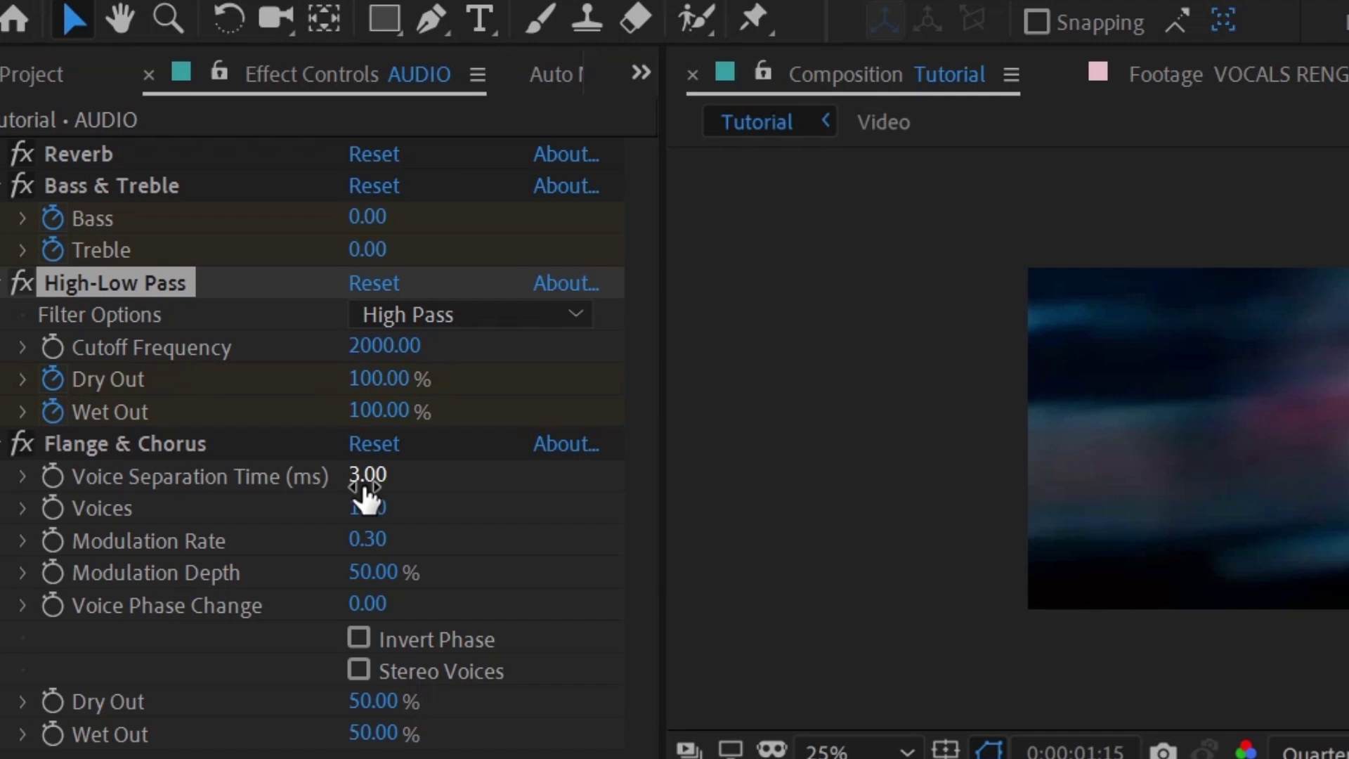
pyautogui.click(369, 484)
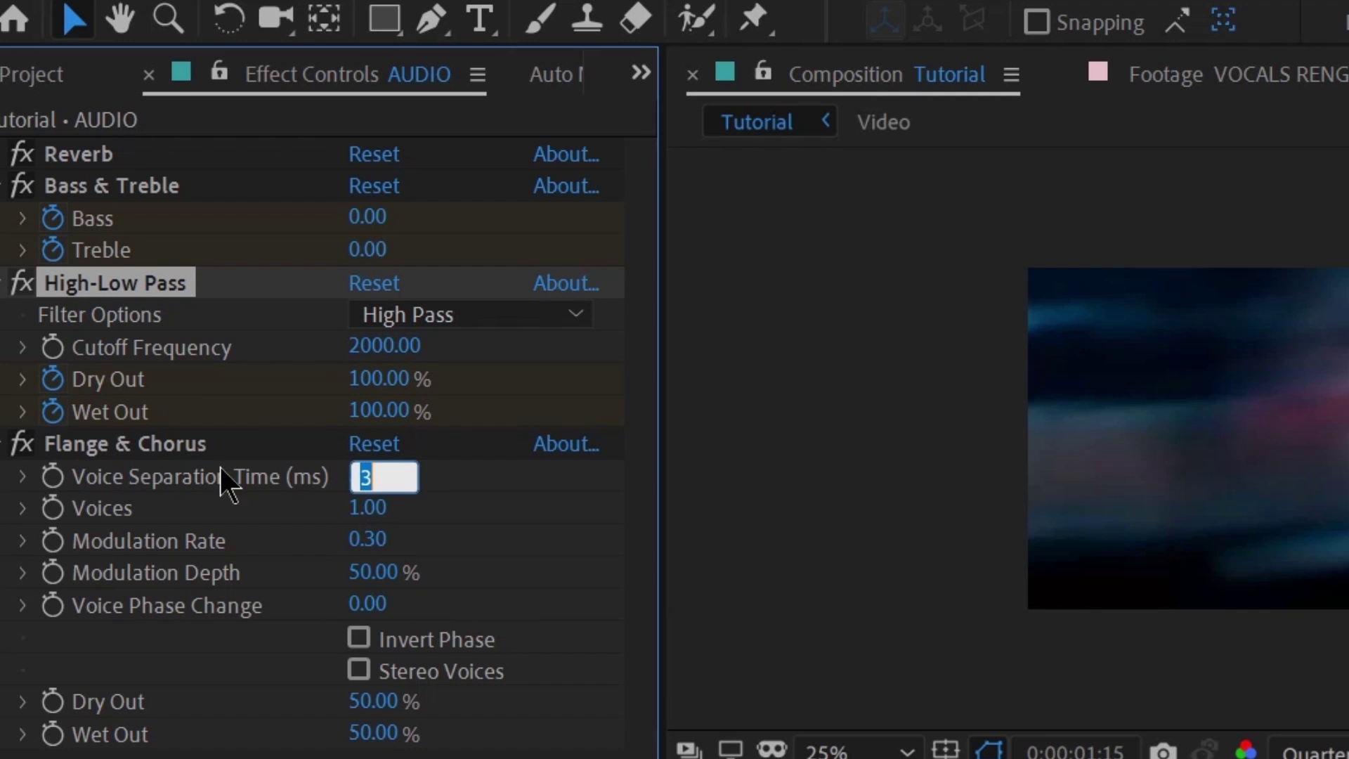
pyautogui.write('0')
pyautogui.press('Return')
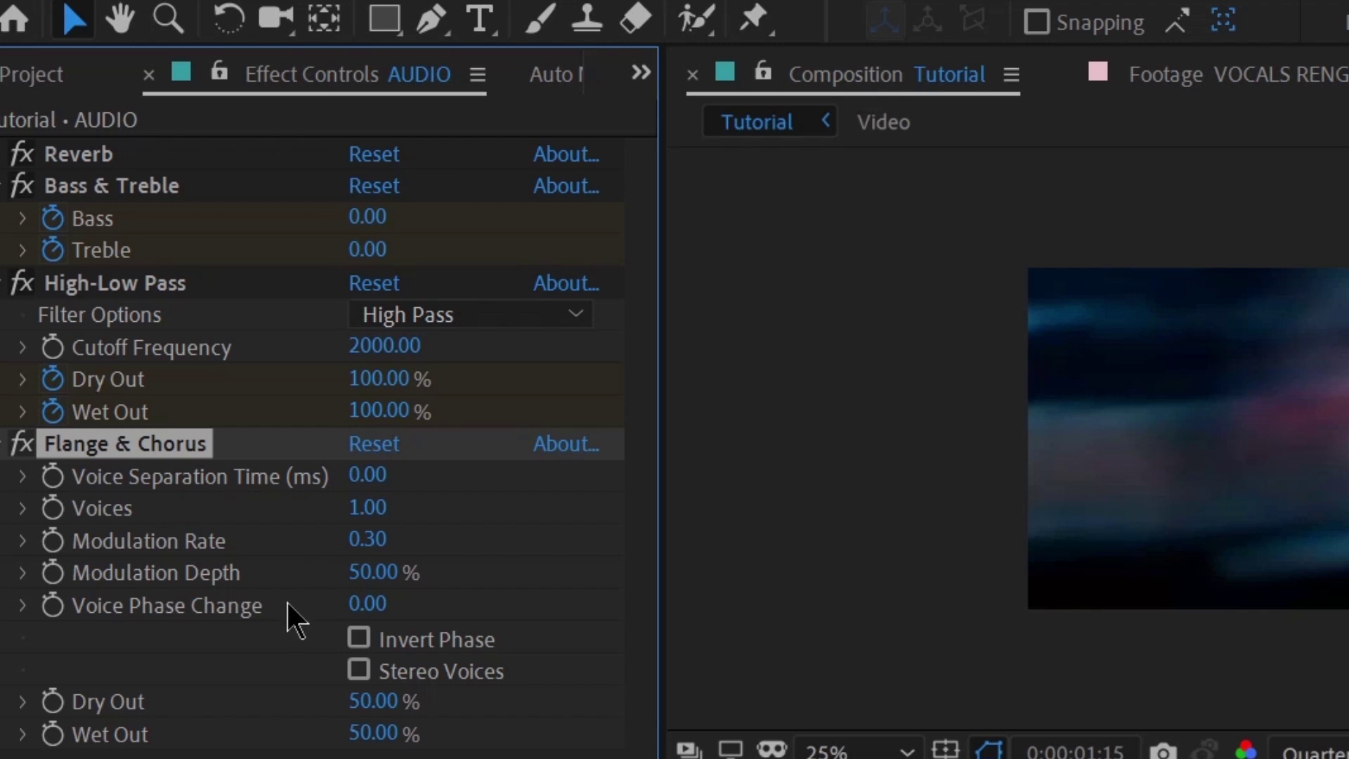
pyautogui.click(52, 476)
# Keyframe Bass and Treble at -50 on the segment at 0:00:01:21.
pyautogui.click(1067, 460)
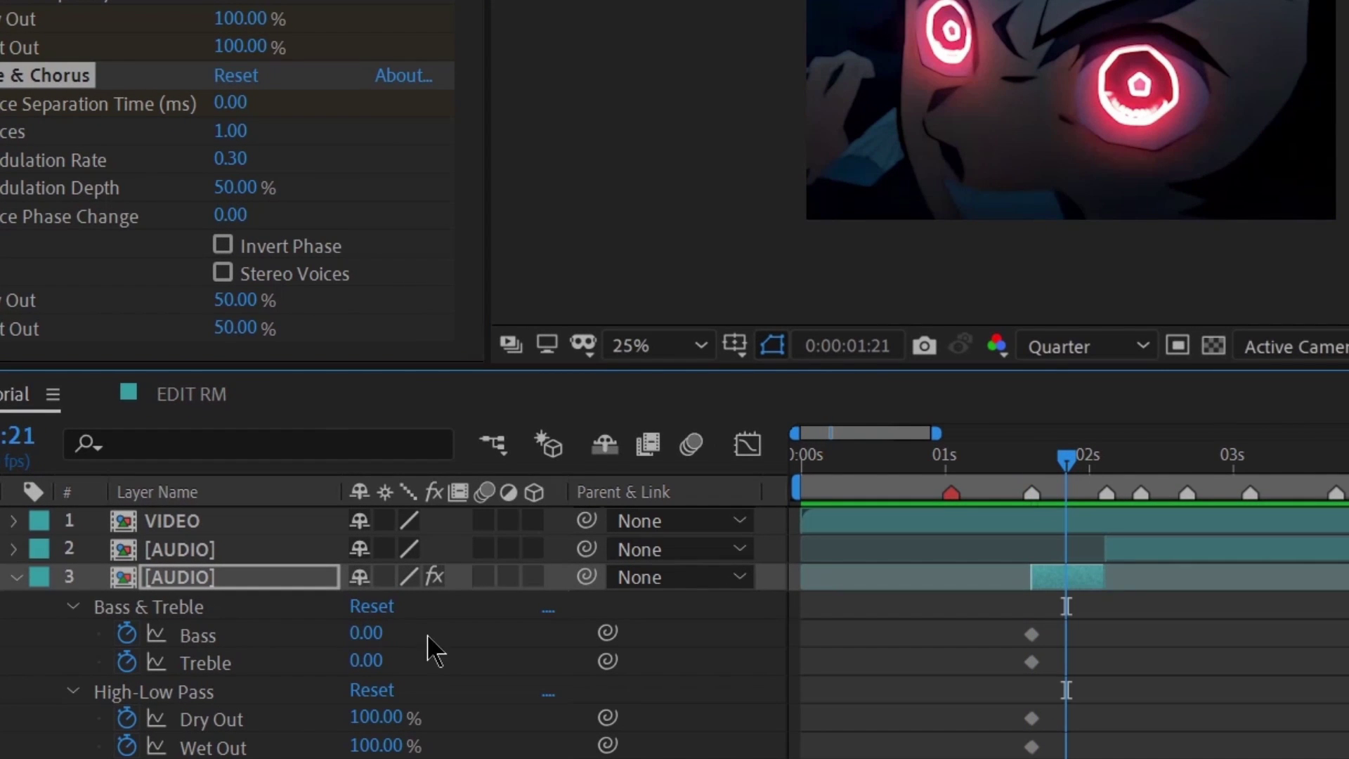
pyautogui.write('-50')
pyautogui.press('Return')
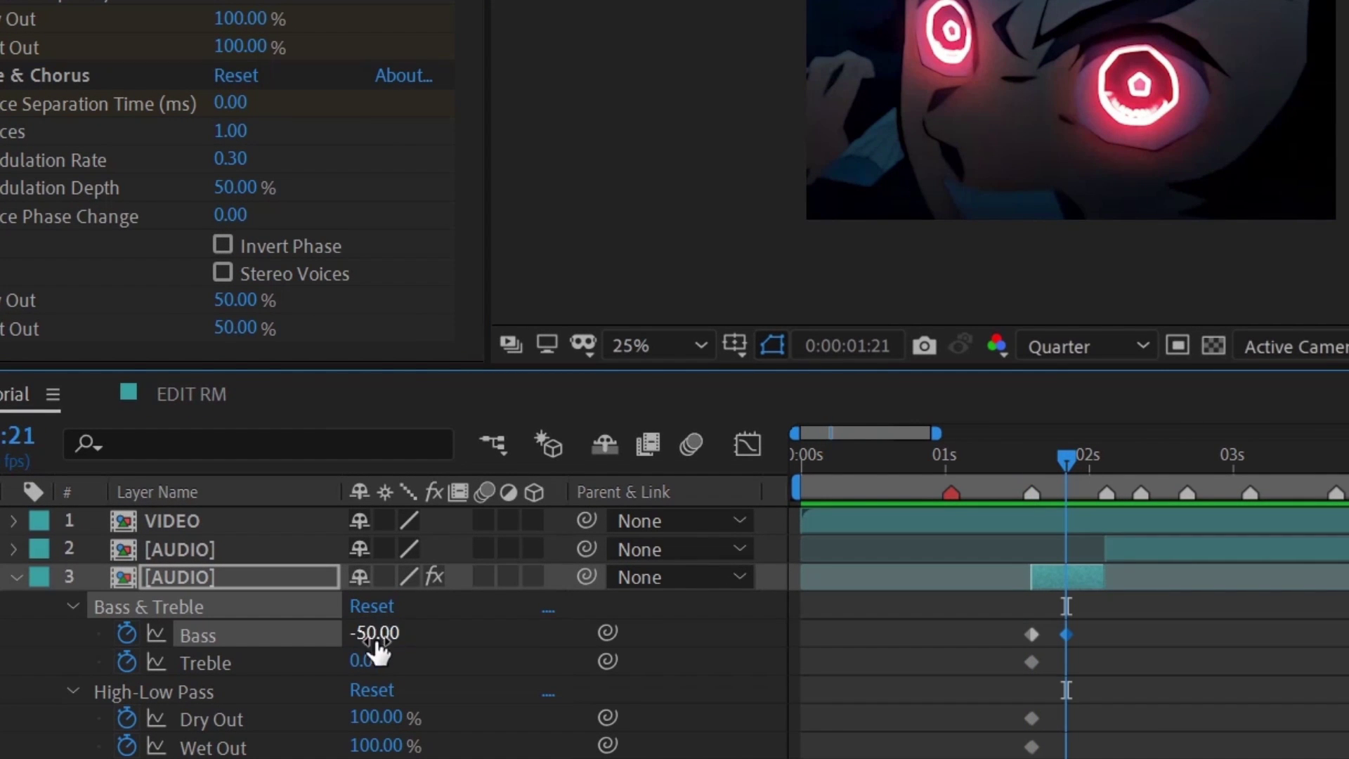
pyautogui.click(370, 660)
pyautogui.write('-50')
pyautogui.press('Return')
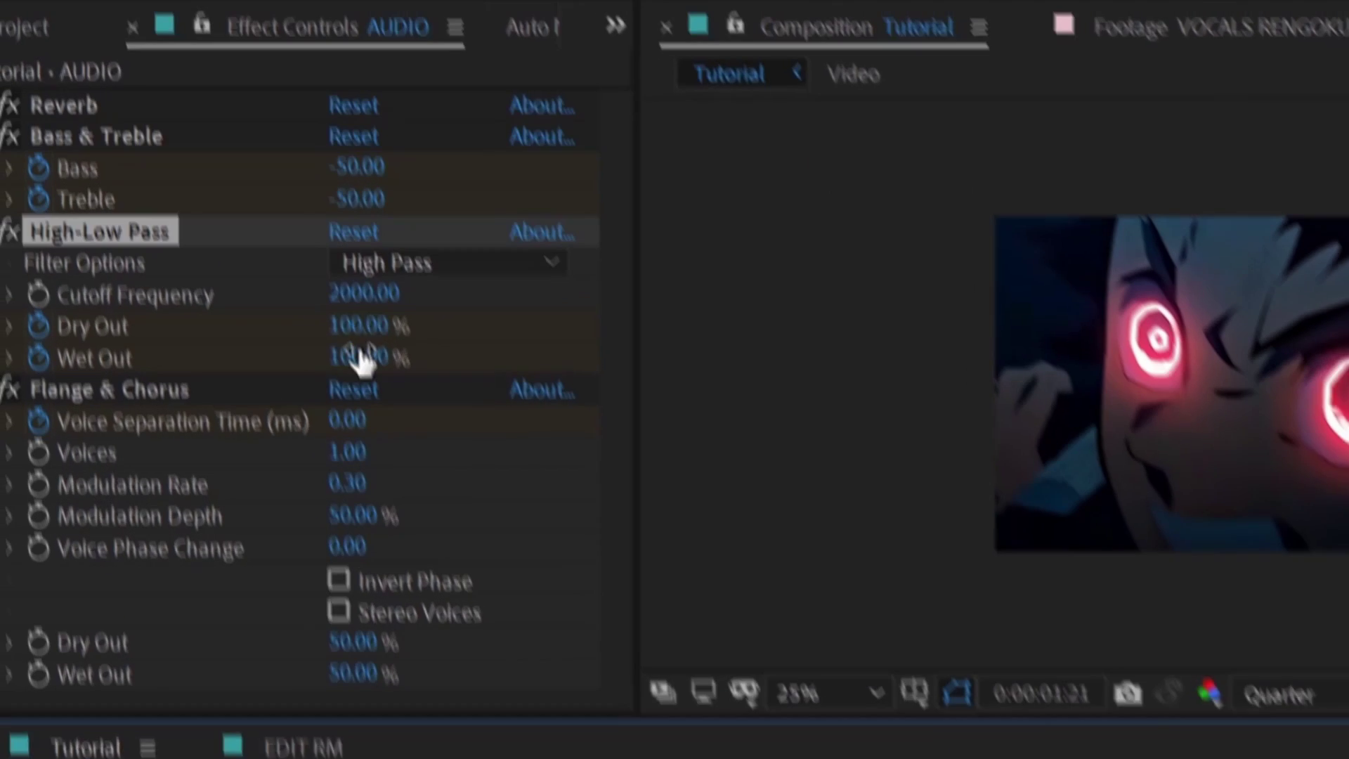
# At 0:00:01:21, keyframe the High-Low Pass Dry Out at 50% and Wet Out at 90%, and Voice Separation Time at 3 ms.
pyautogui.click(228, 18)
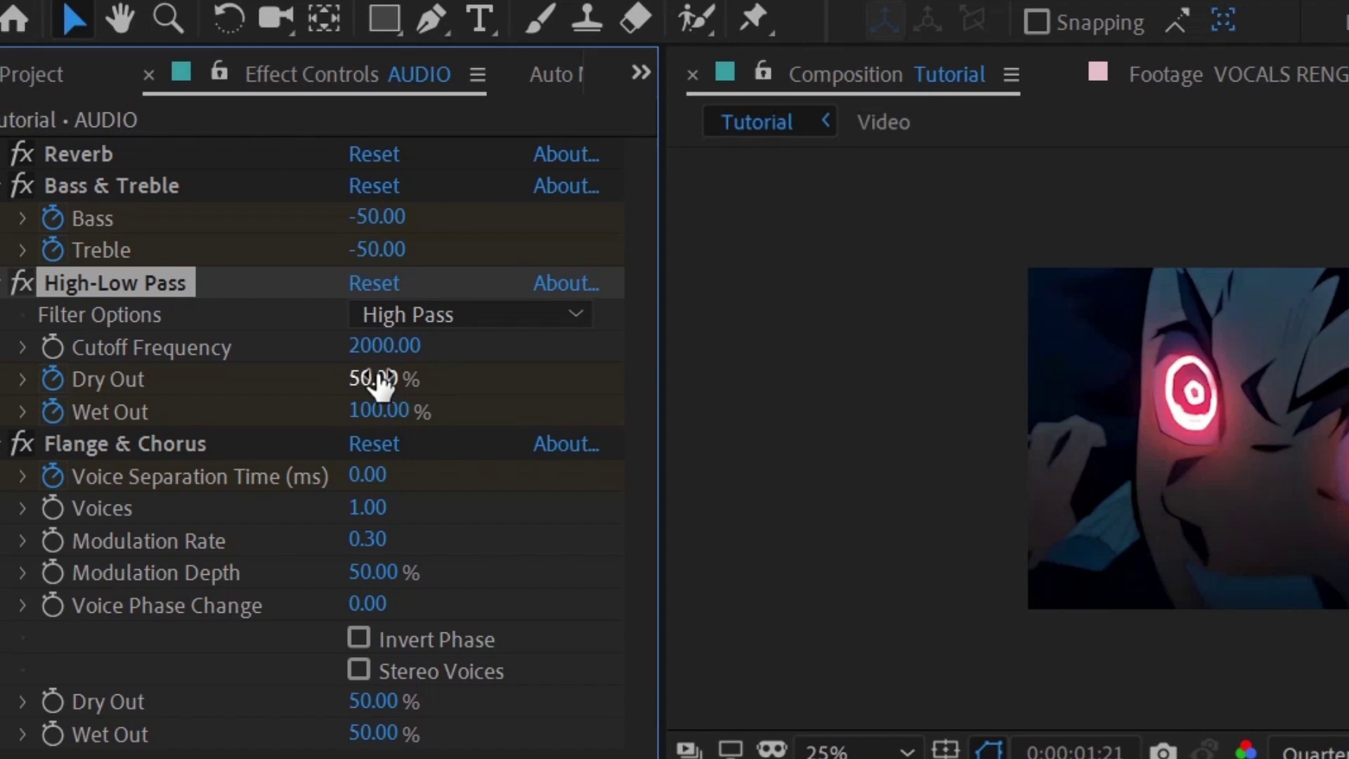
pyautogui.click(382, 399)
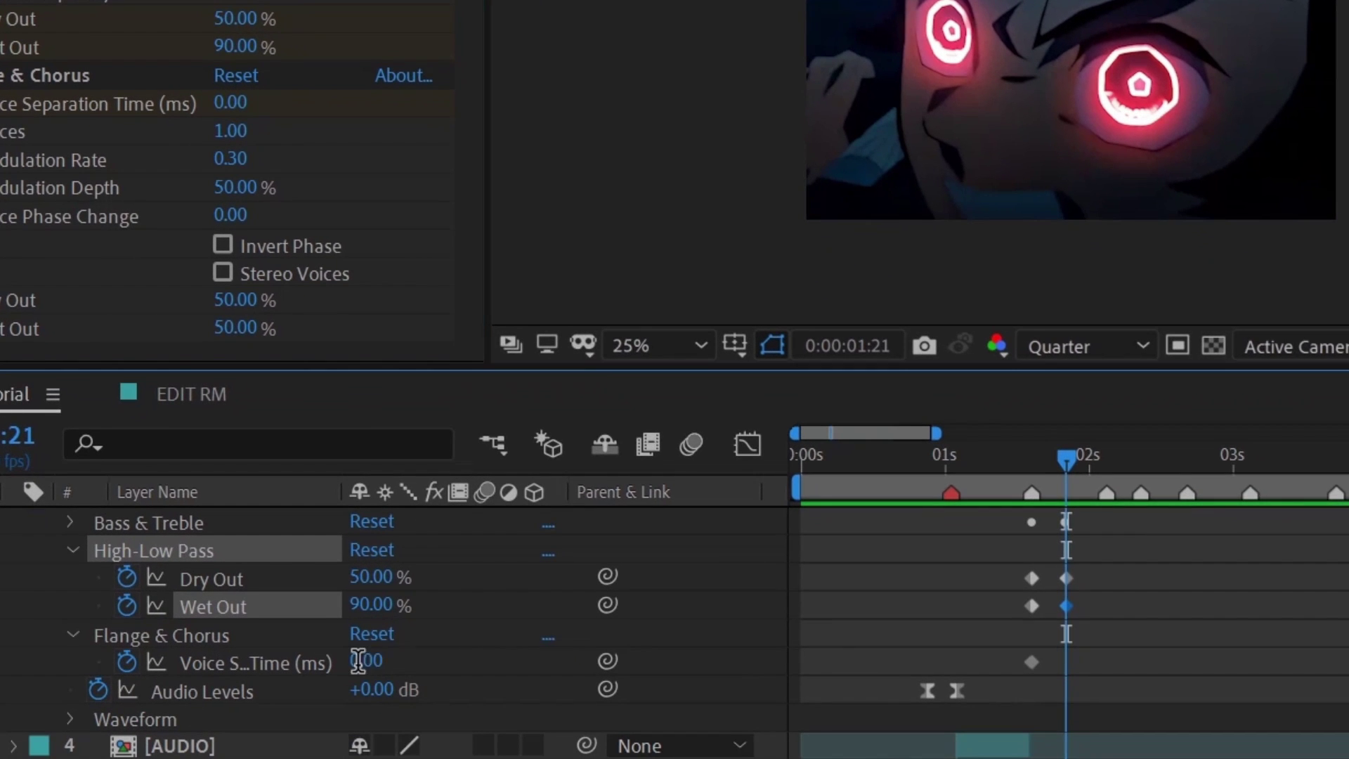
pyautogui.click(379, 661)
pyautogui.write('3')
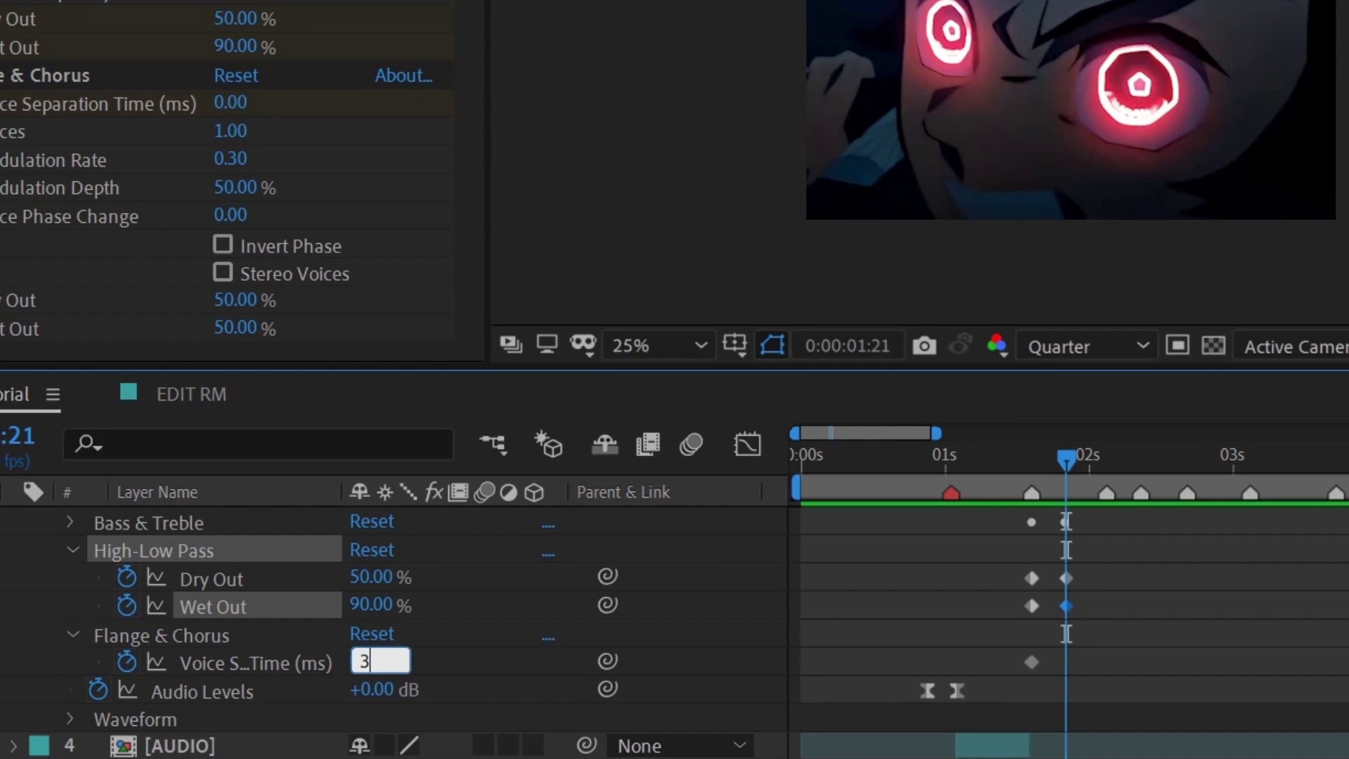
pyautogui.press('Return')
# Copy the segment's starting Bass & Treble, High-Low Pass and Flange & Chorus keyframes to 0:00:02:02.
pyautogui.scroll(1, 1057, 598)
pyautogui.press('u')
pyautogui.press('u')
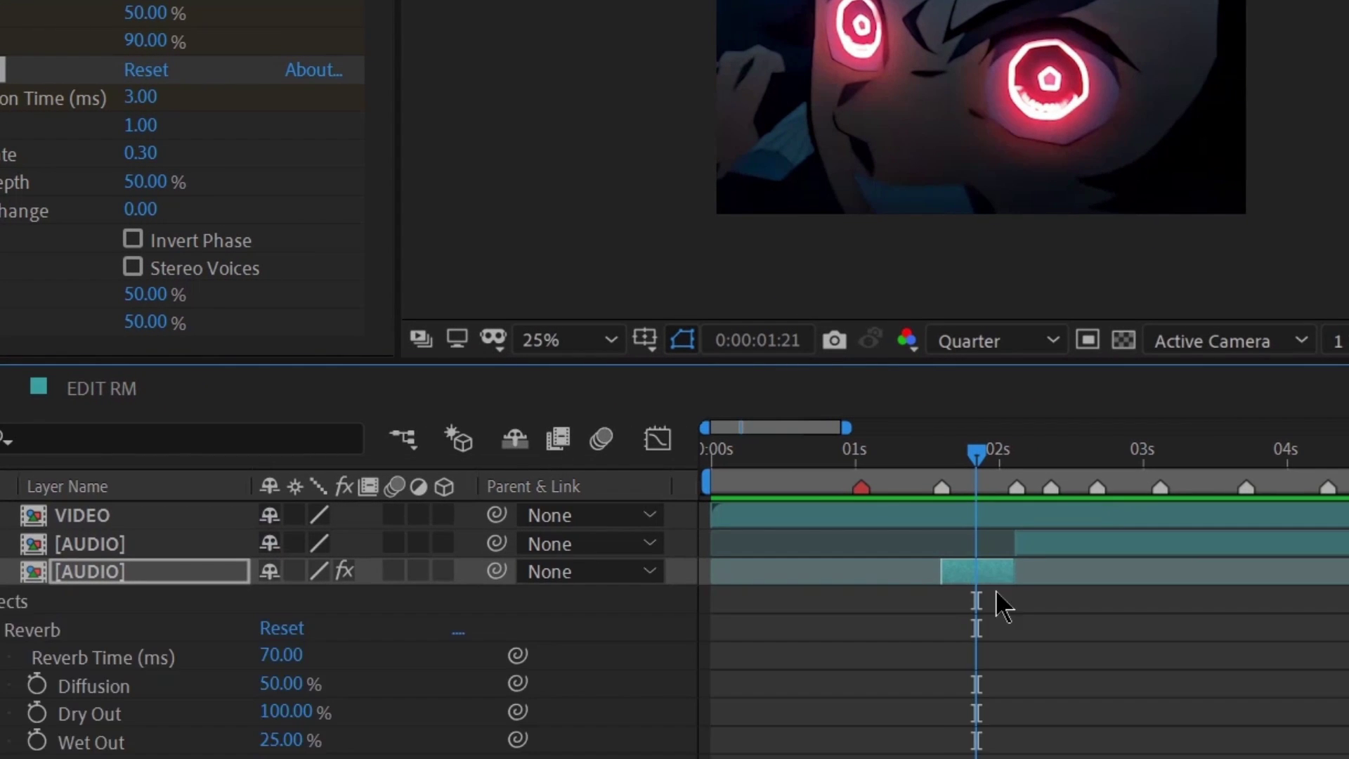
pyautogui.scroll(-3, 1011, 597)
pyautogui.scroll(1, 947, 717)
pyautogui.moveTo(940, 727); pyautogui.dragTo(958, 407)
pyautogui.scroll(-3, 971, 664)
pyautogui.scroll(1, 1010, 640)
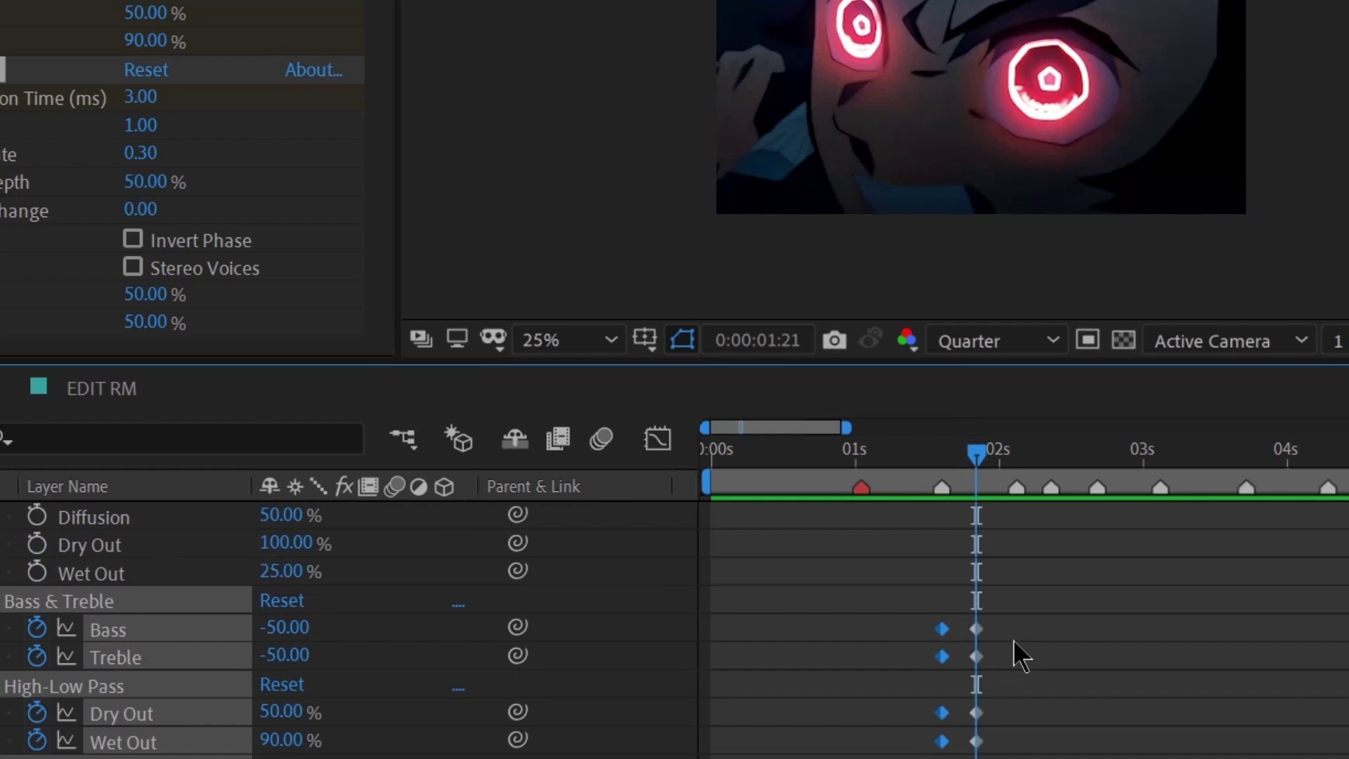
pyautogui.scroll(3, 1013, 639)
pyautogui.click(1008, 455)
pyautogui.scroll(-5, 1084, 673)
pyautogui.hotkey('ctrl', 'v')
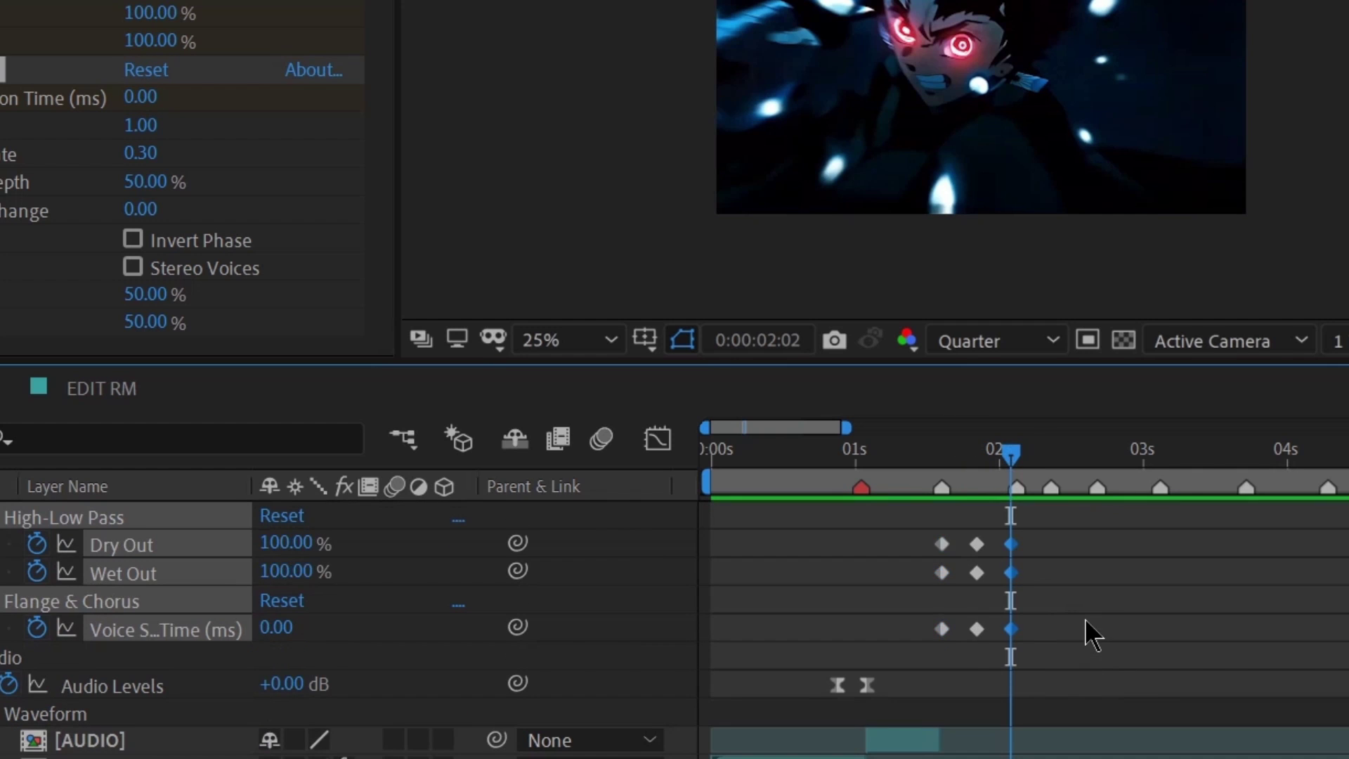
# Show only the segment's keyframed properties and select all of their keyframes.
pyautogui.press('u')
pyautogui.press('u')
pyautogui.scroll(-3, 1078, 618)
pyautogui.moveTo(1031, 726); pyautogui.dragTo(855, 608)
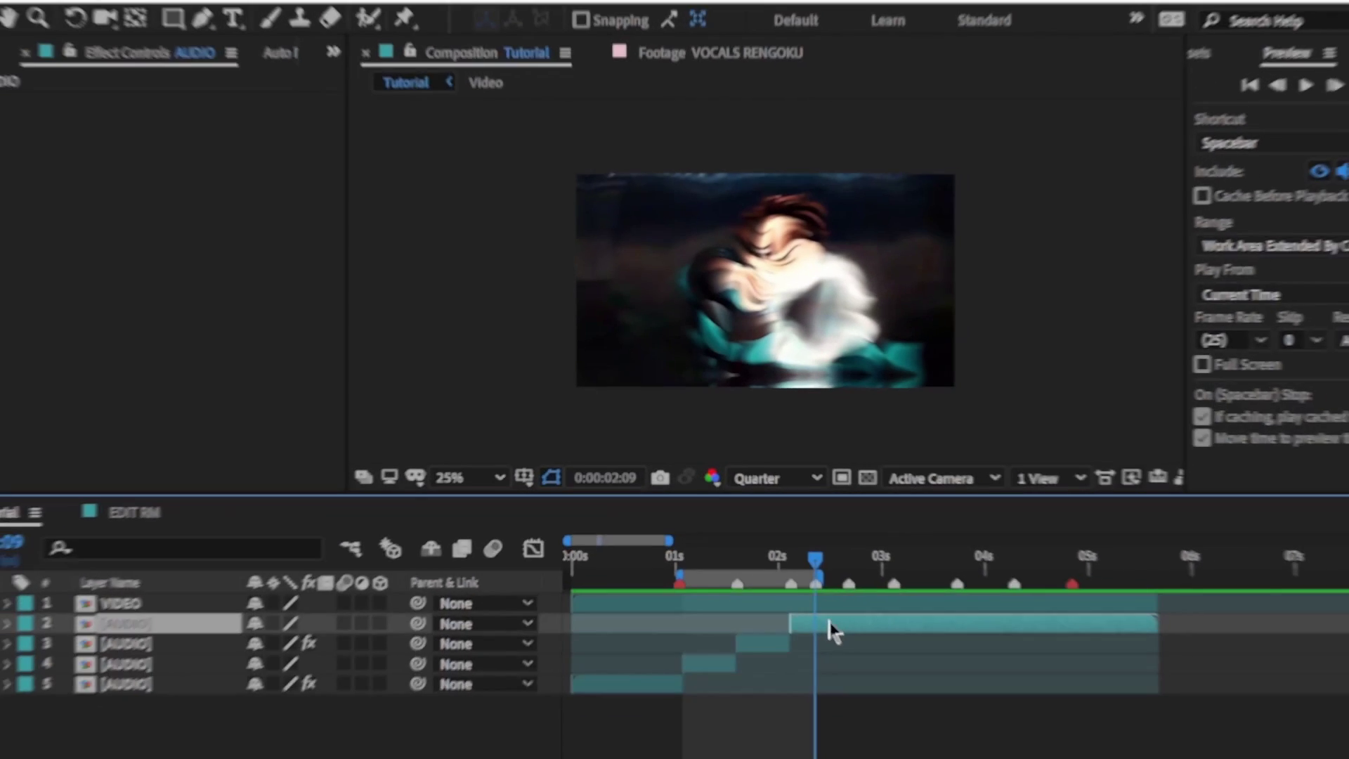
# Split the remaining audio layer at the markers at 0:00:02:09 and 0:00:02:17.
pyautogui.hotkey('ctrl', 'shift', 'd')
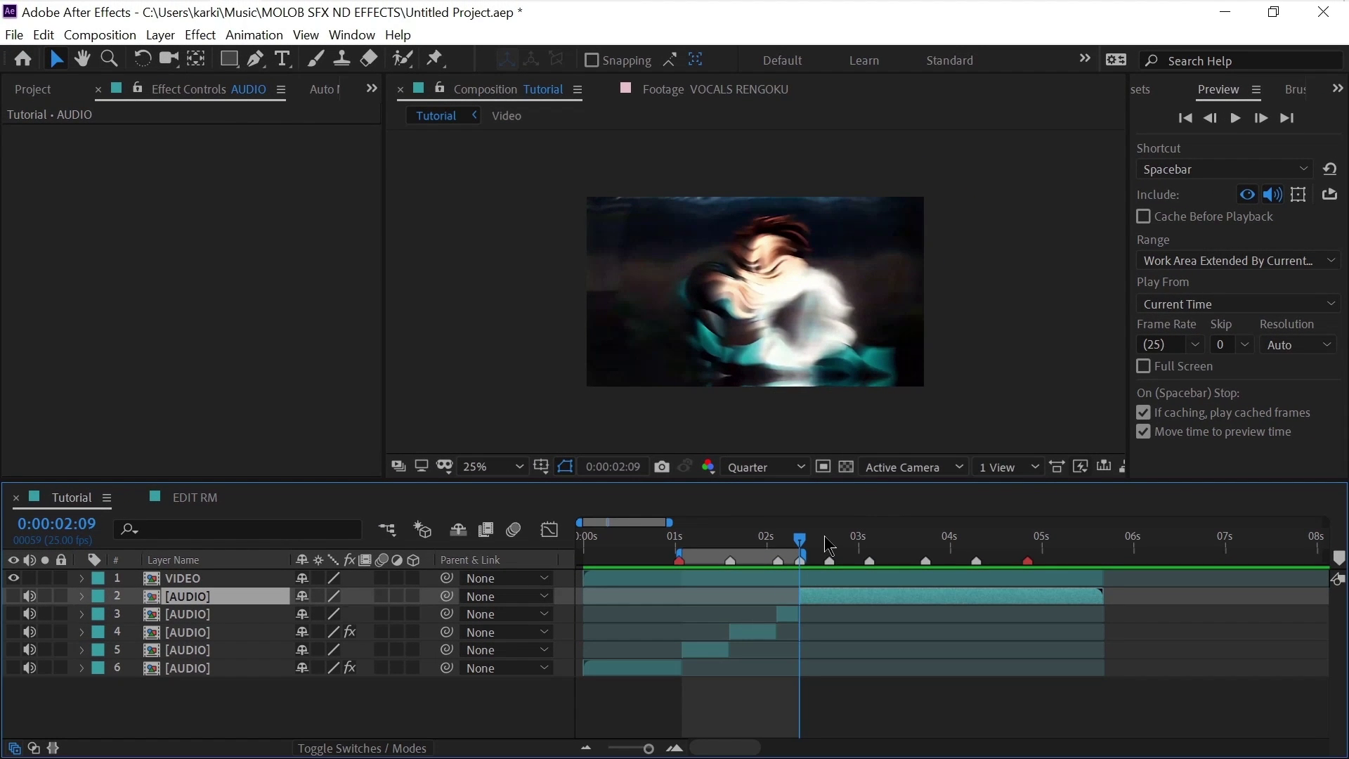
pyautogui.click(829, 541)
pyautogui.hotkey('ctrl', 'shift', 'd')
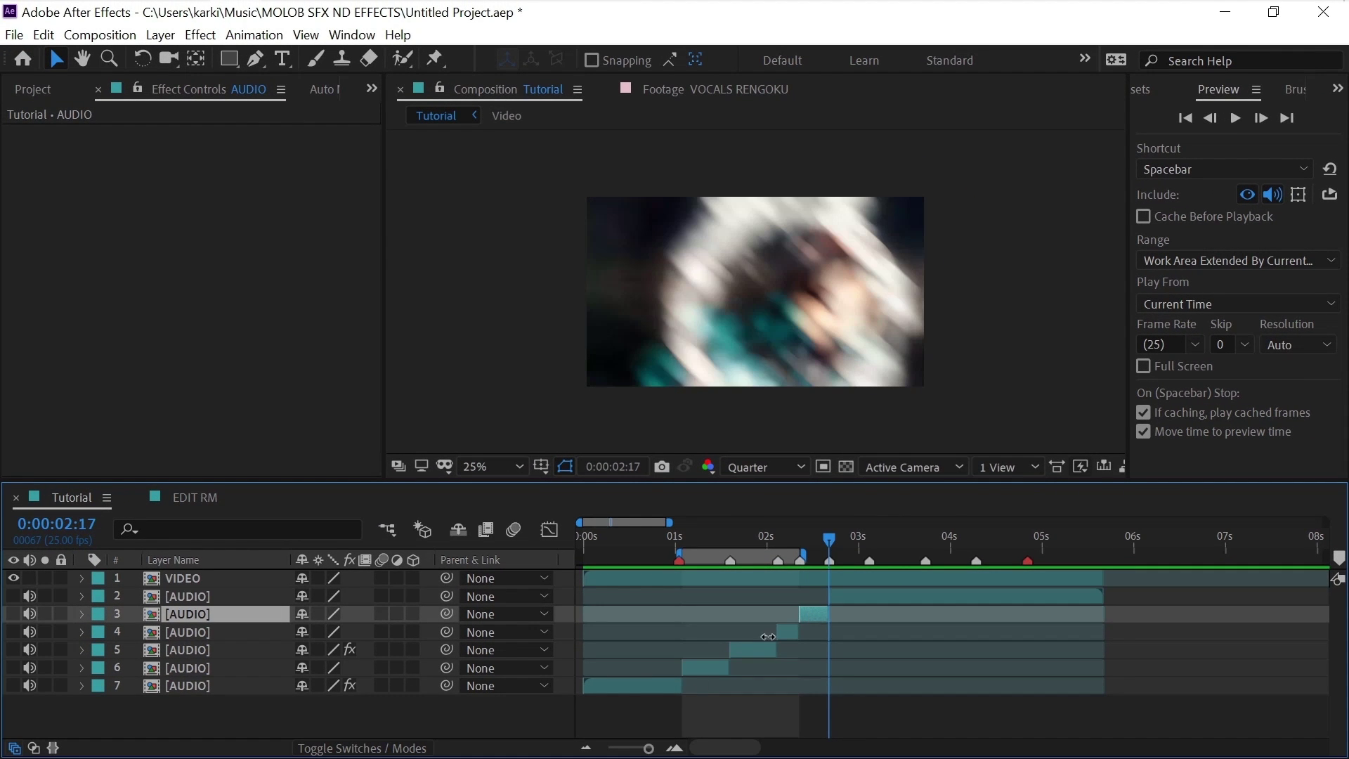
# Copy the first segment's Reverb to the audio segment starting at 0:00:02:09.
pyautogui.click(658, 685)
pyautogui.click(94, 153)
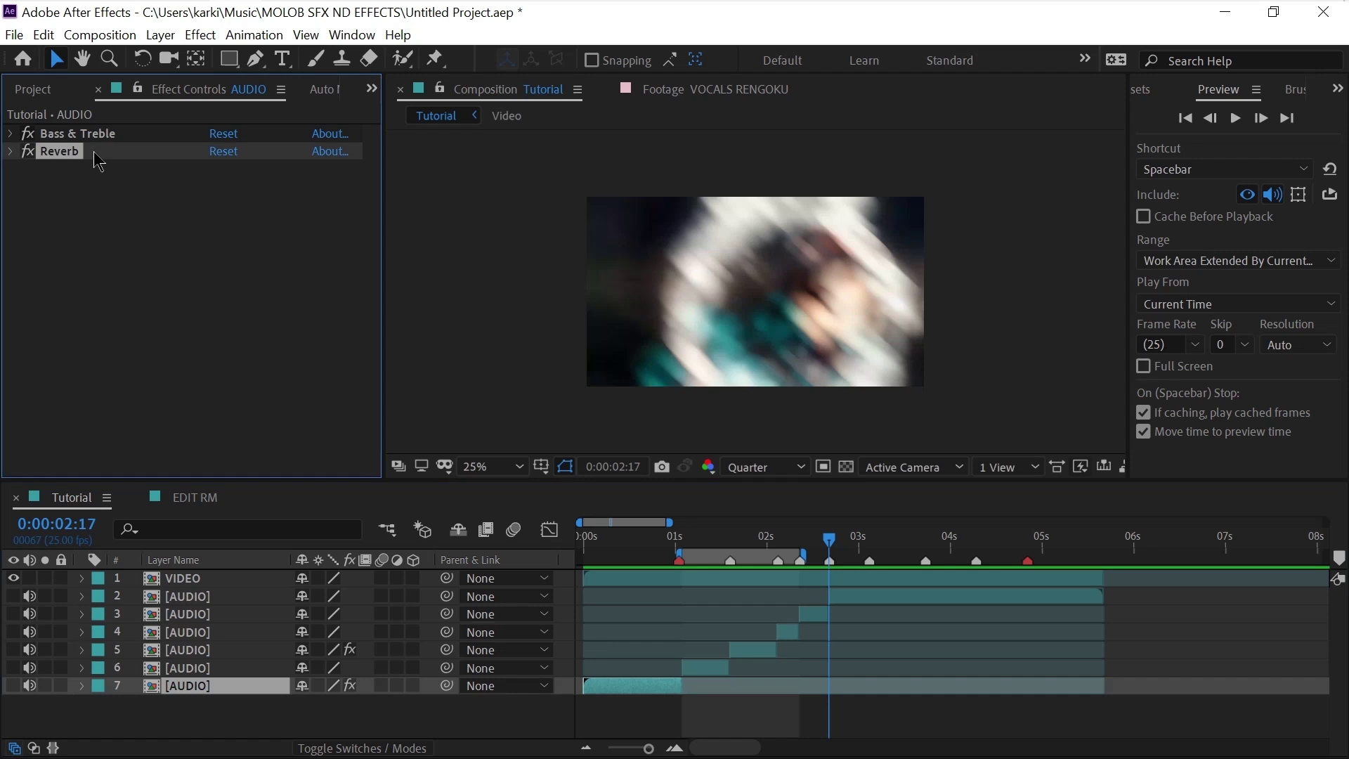
pyautogui.click(813, 615)
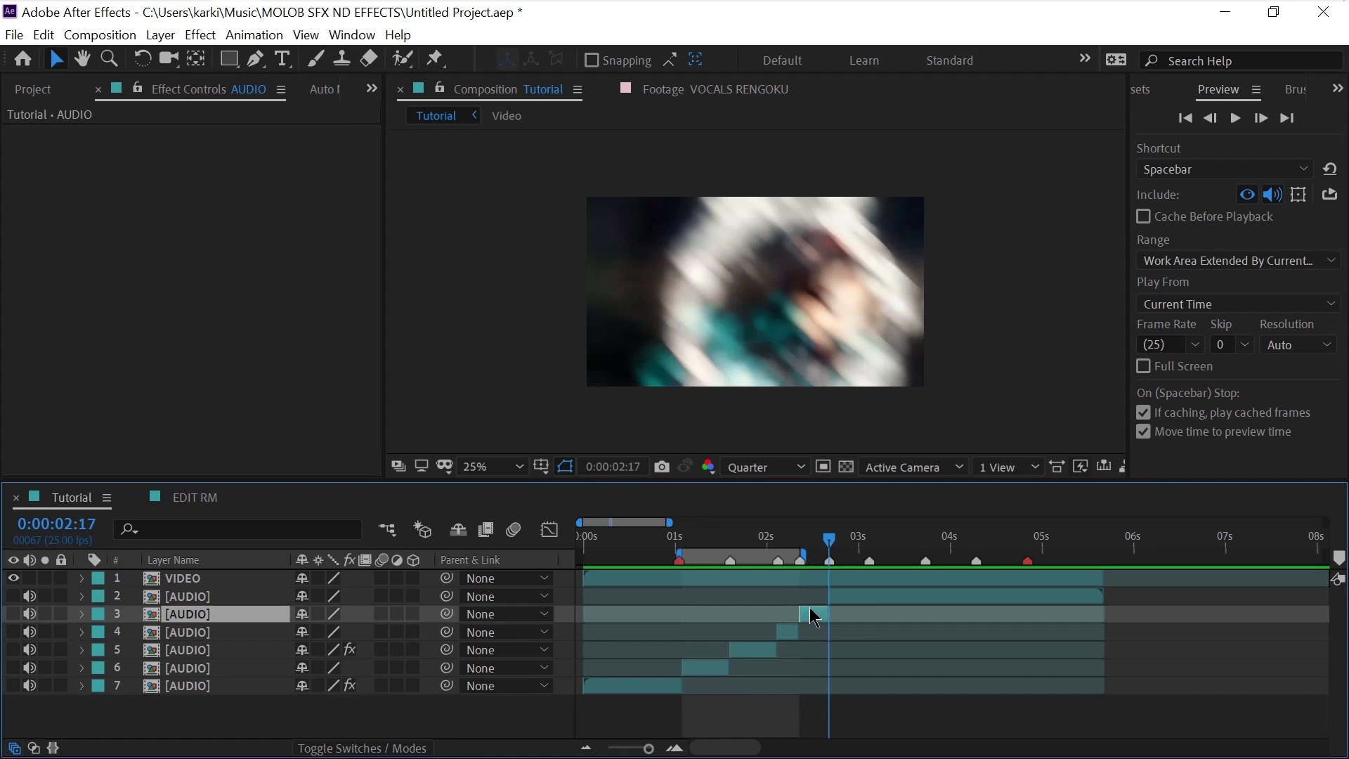
pyautogui.click(801, 553)
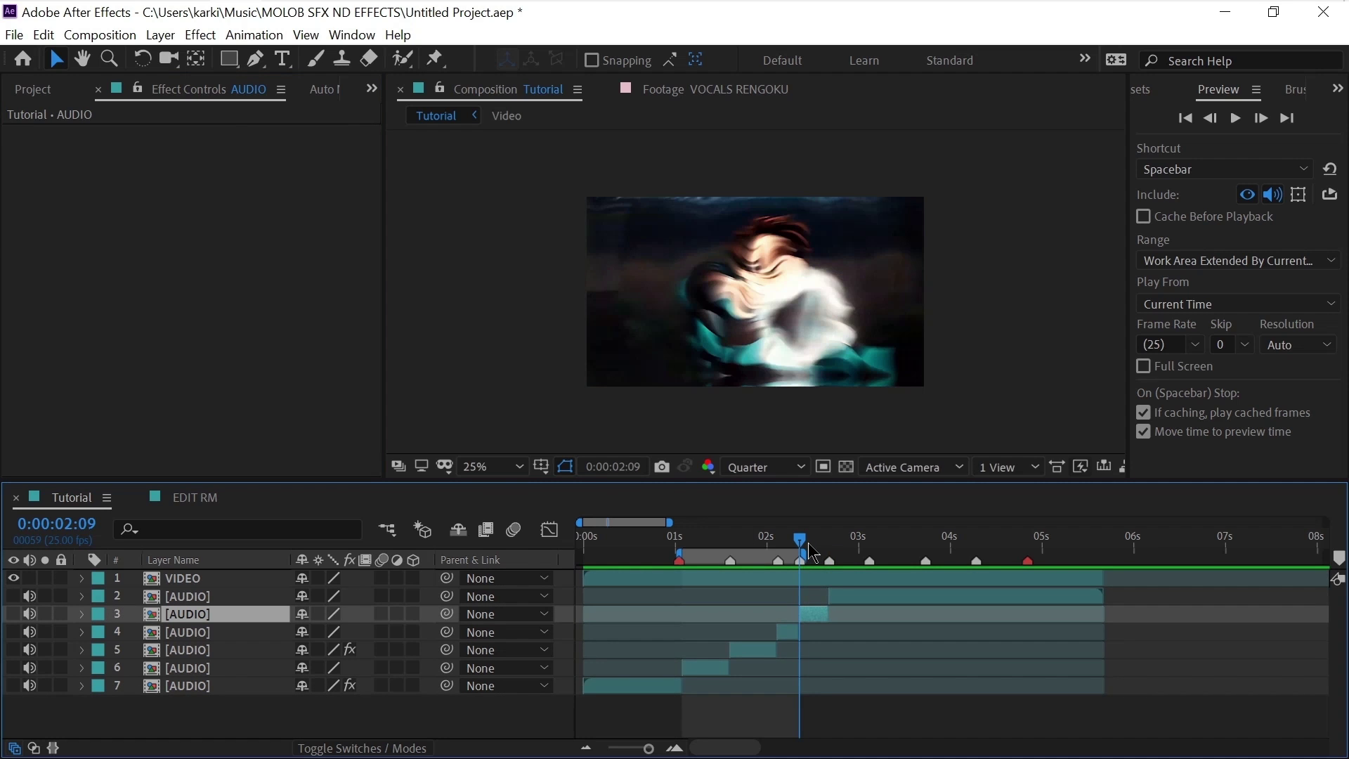
pyautogui.hotkey('ctrl', 'v')
# Keyframe the segment's Audio Levels at -10 dB, move that keyframe to 0:00:02:11, and keyframe a separate level at 0:00:02:09.
pyautogui.click(675, 748)
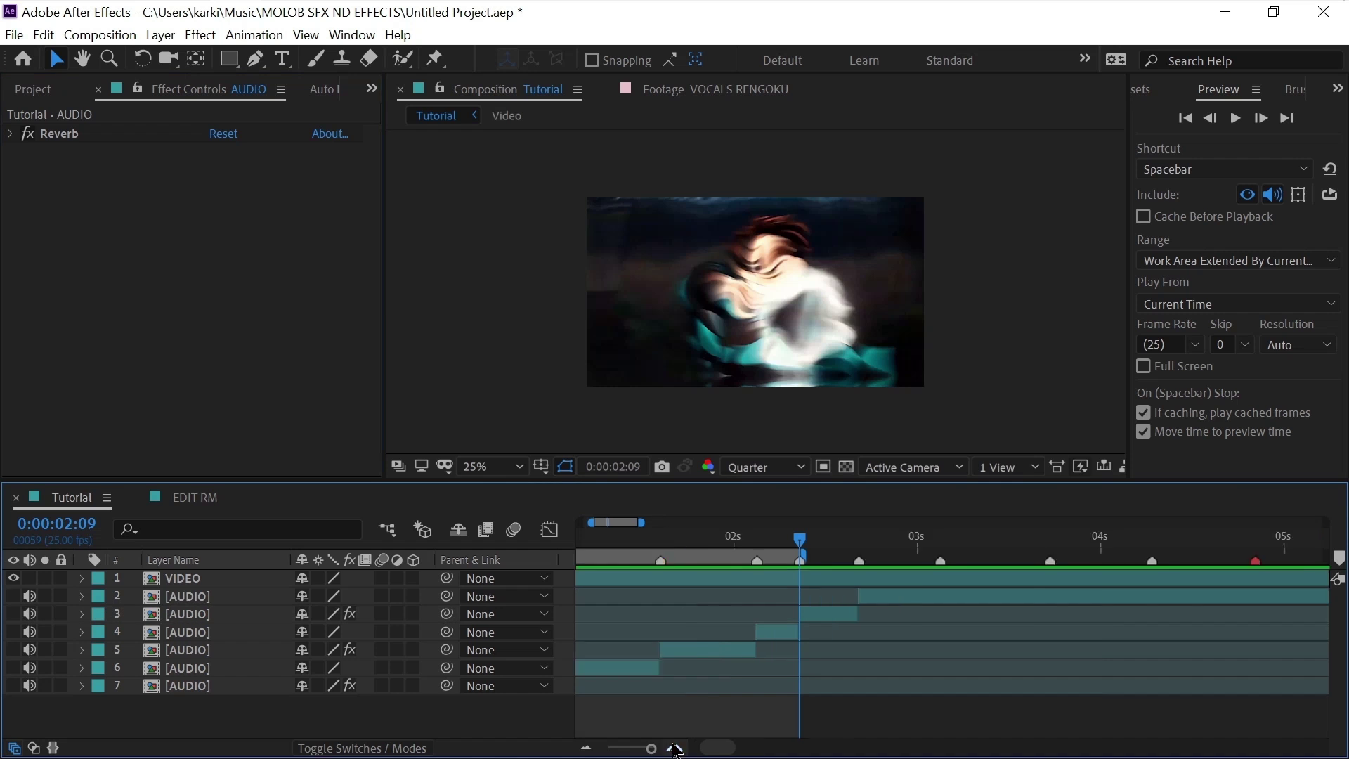
pyautogui.click(673, 747)
pyautogui.click(844, 615)
pyautogui.press('l')
pyautogui.press('l')
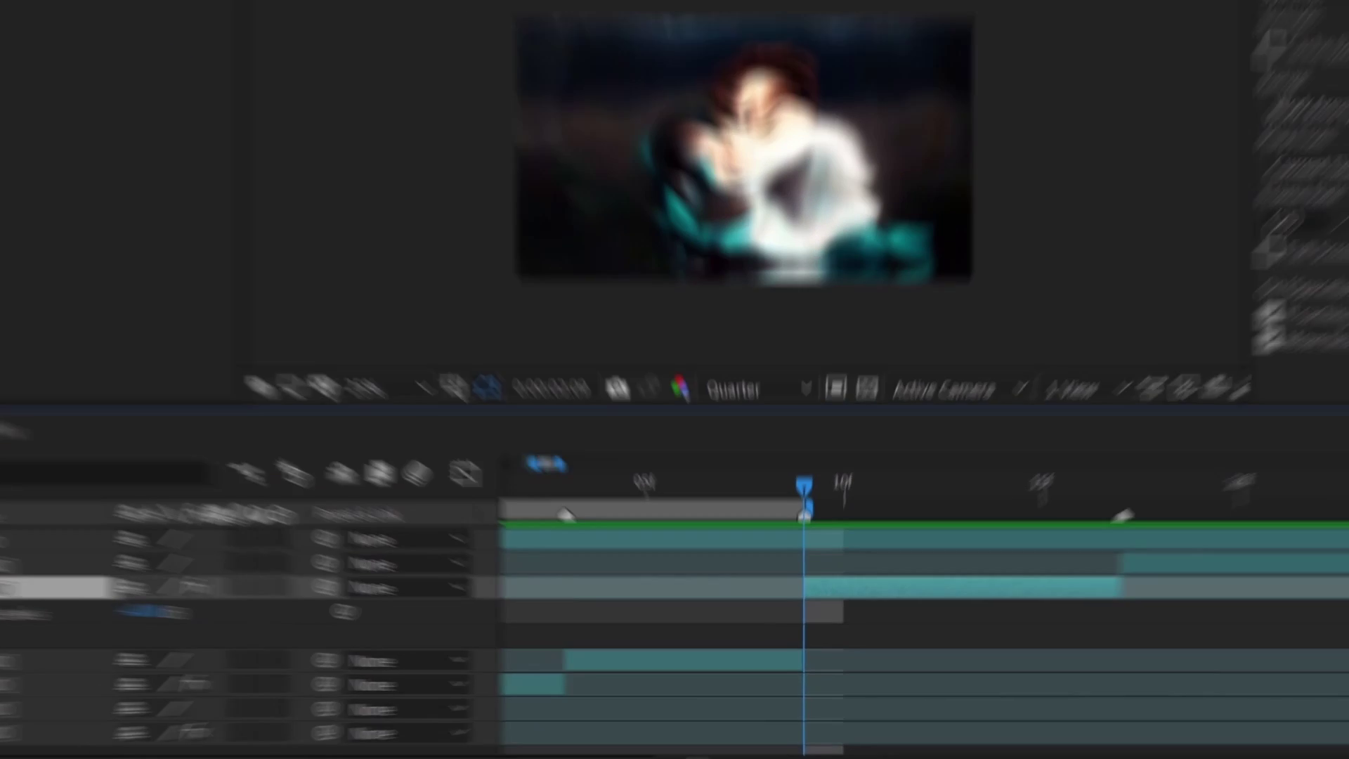
pyautogui.click(142, 611)
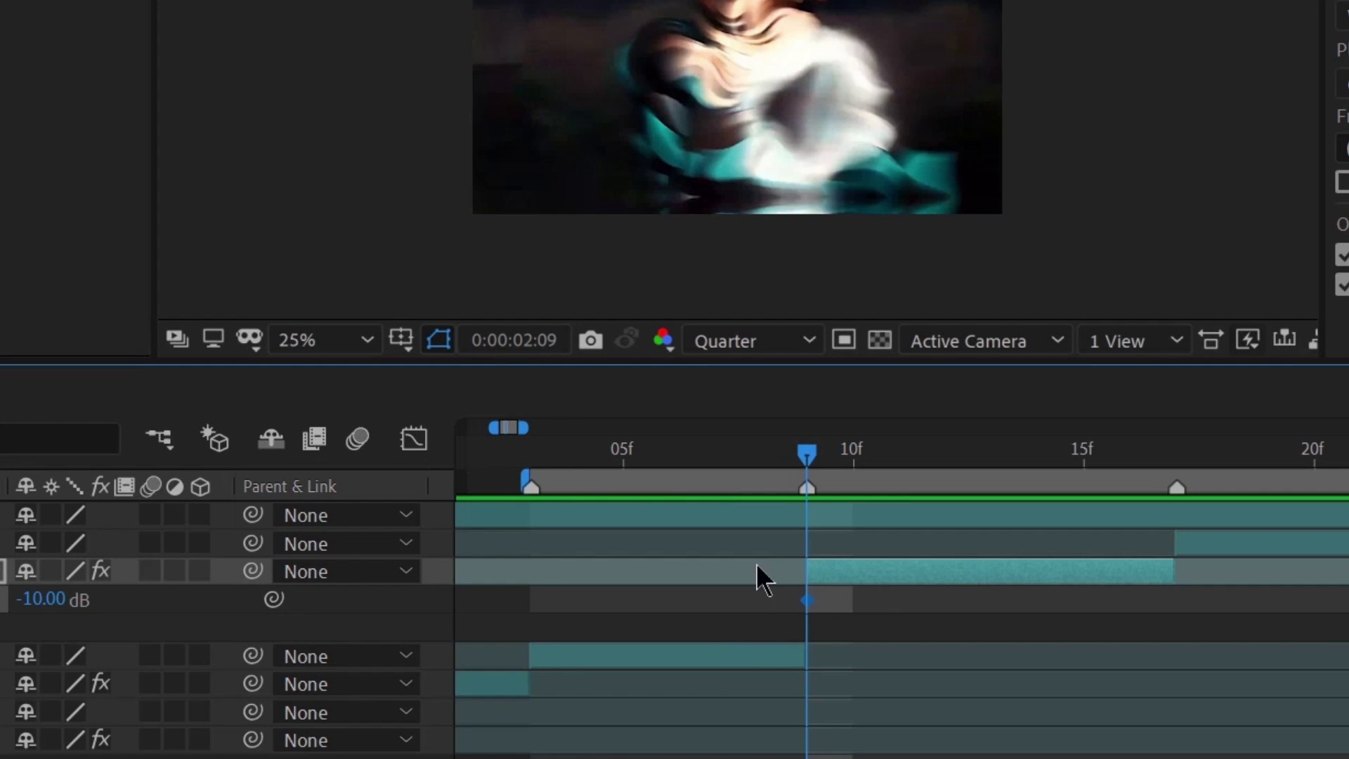
pyautogui.moveTo(806, 600); pyautogui.dragTo(900, 600)
pyautogui.click(39, 600)
pyautogui.write('-')
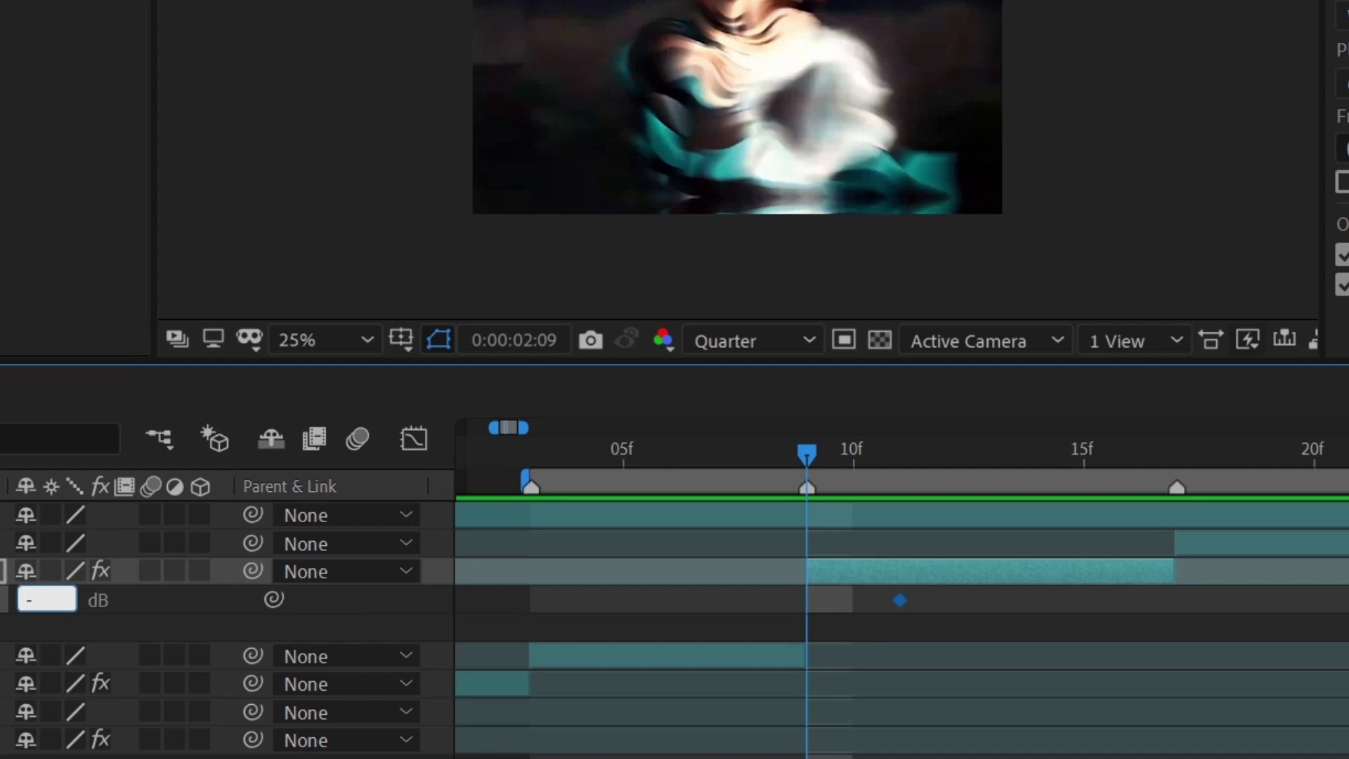
pyautogui.write('0')
pyautogui.press('Return')
# Copy both Audio Levels keyframes to 0:00:02:15 and time-reverse the pasted pair.
pyautogui.moveTo(958, 601); pyautogui.dragTo(779, 612)
pyautogui.hotkey('ctrl', 'c')
pyautogui.click(1070, 461)
pyautogui.hotkey('ctrl', 'v')
pyautogui.rightClick(1083, 603)
pyautogui.moveTo(1124, 583)
pyautogui.click(1061, 574)
pyautogui.click(1061, 580)
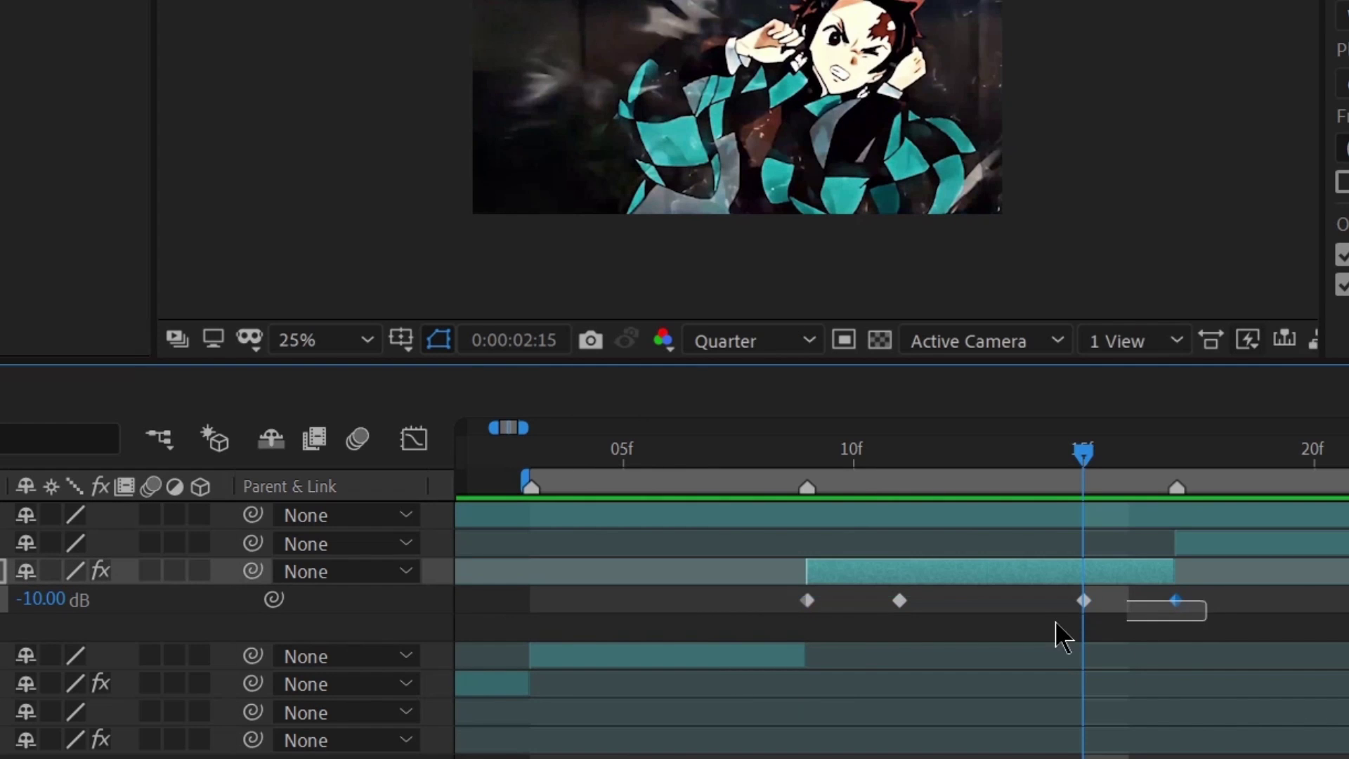
pyautogui.press('l')
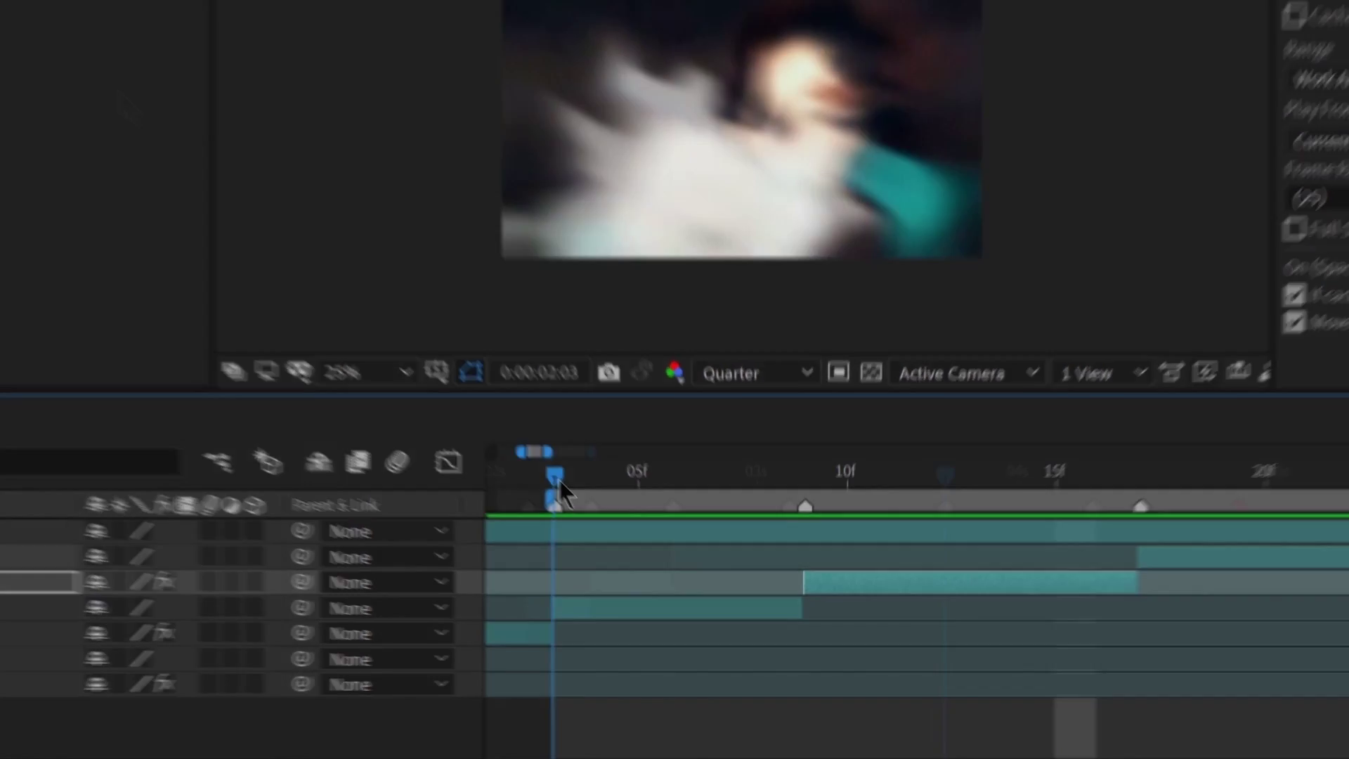
# Split the remaining audio layer at the markers at 0:00:03:18 and 0:00:04:07.
pyautogui.hotkey('ctrl', 'shift', 'd')
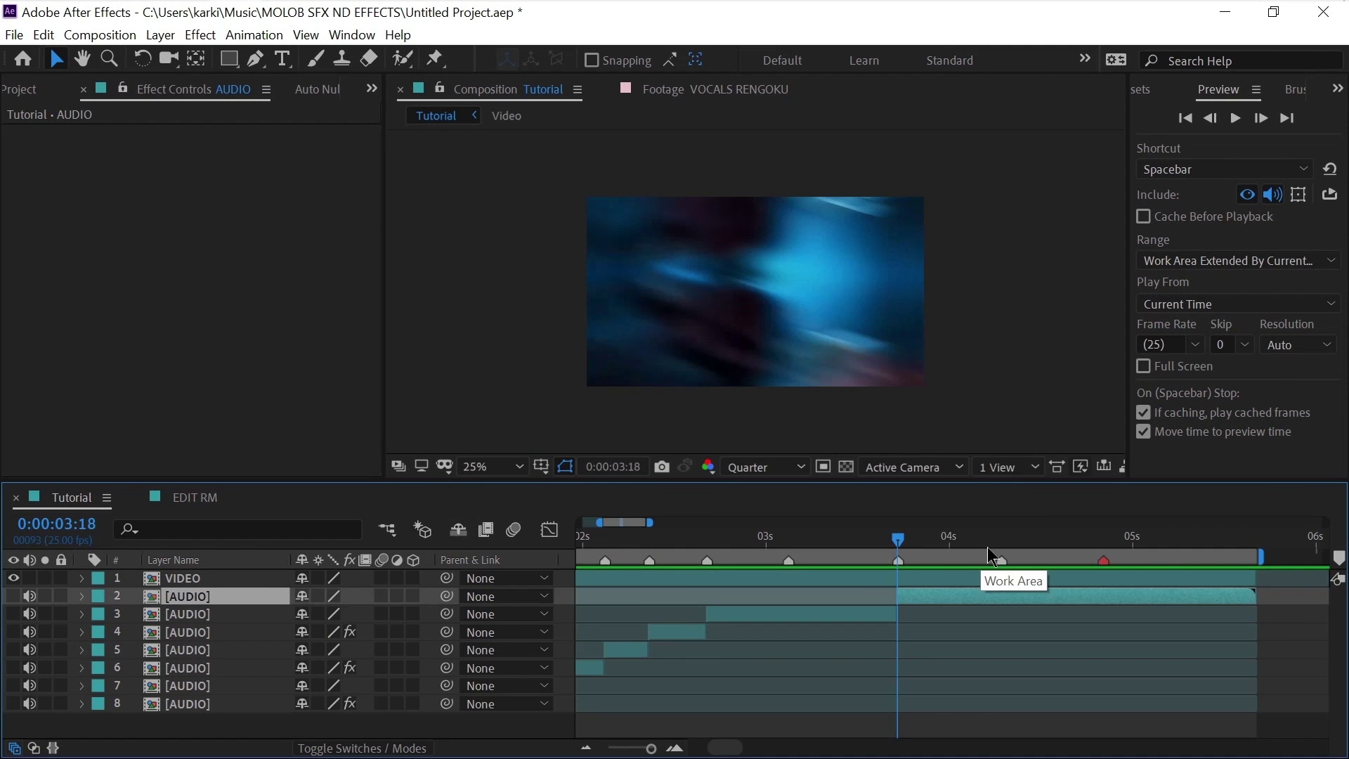
pyautogui.moveTo(988, 542); pyautogui.dragTo(1003, 544)
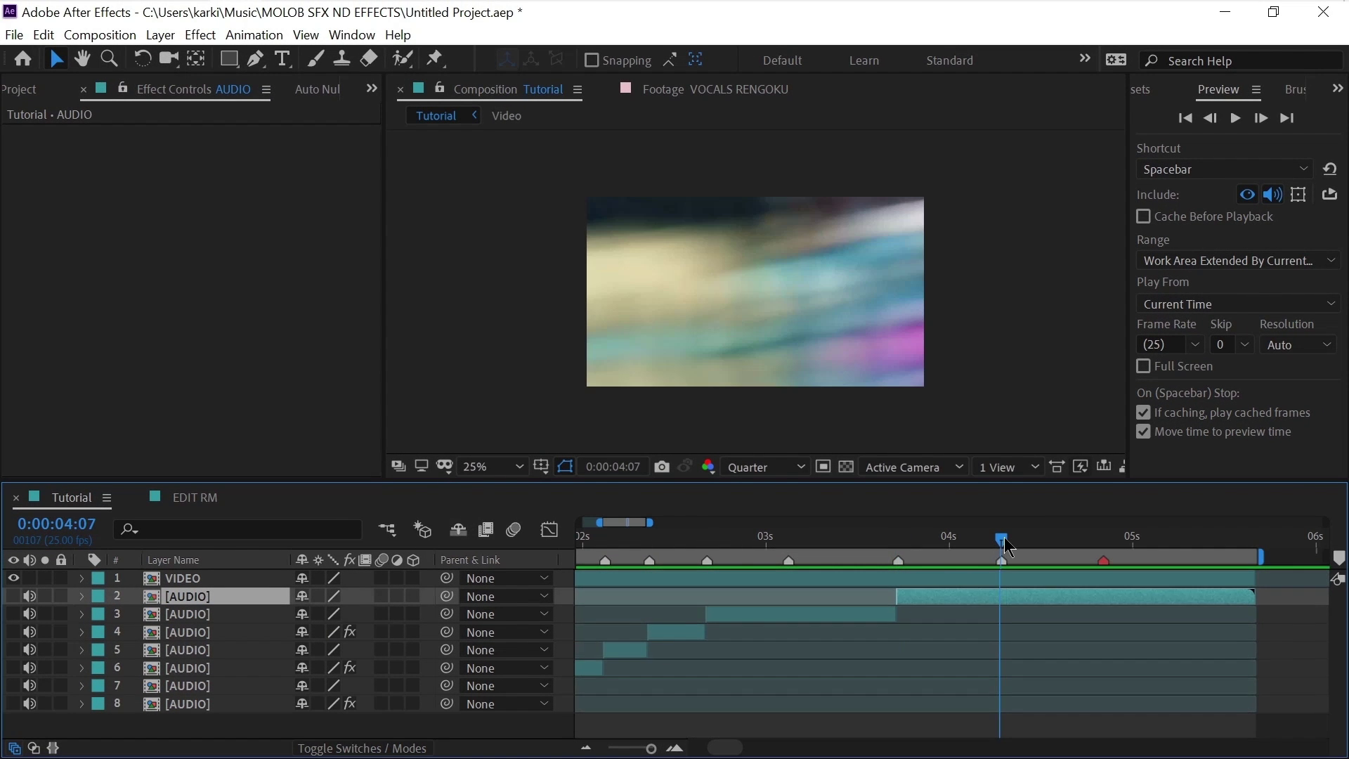
pyautogui.hotkey('ctrl', 'shift', 'd')
# Copy the first segment's Reverb to the audio segment starting at 0:00:03:18.
pyautogui.click(903, 541)
pyautogui.moveTo(905, 551)
pyautogui.mouseDown()
pyautogui.moveTo(895, 545)
pyautogui.moveTo(926, 542)
pyautogui.moveTo(897, 553)
pyautogui.mouseUp()
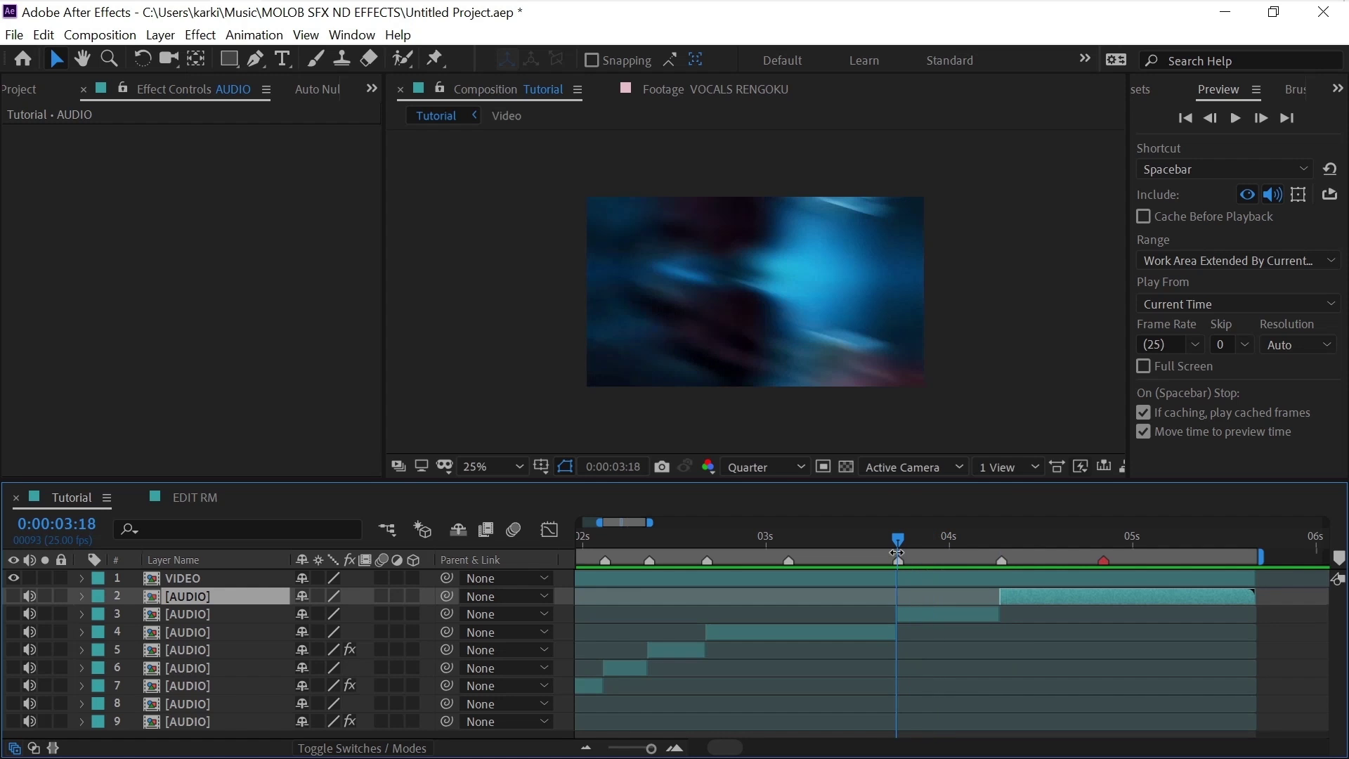
pyautogui.click(914, 617)
pyautogui.click(586, 748)
pyautogui.click(617, 721)
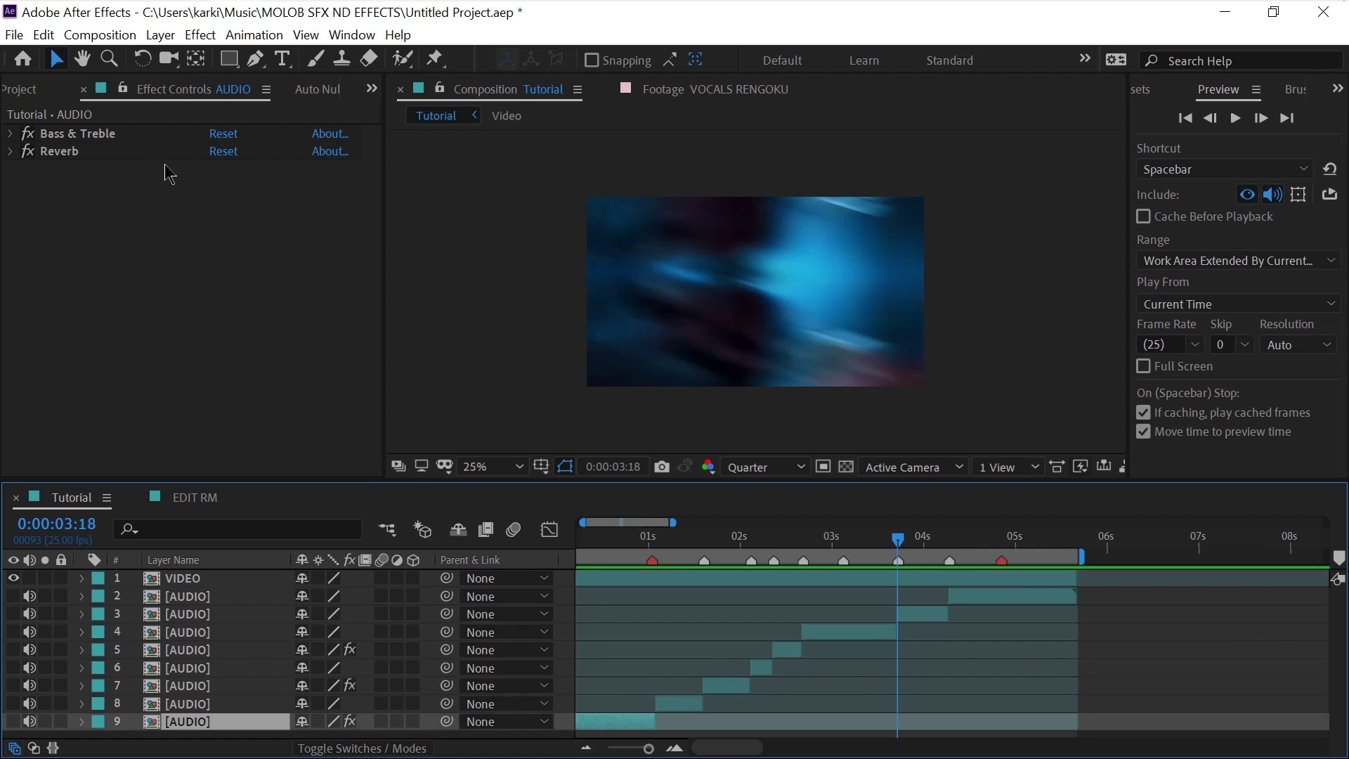
pyautogui.click(105, 154)
pyautogui.click(922, 618)
pyautogui.hotkey('ctrl', 'v')
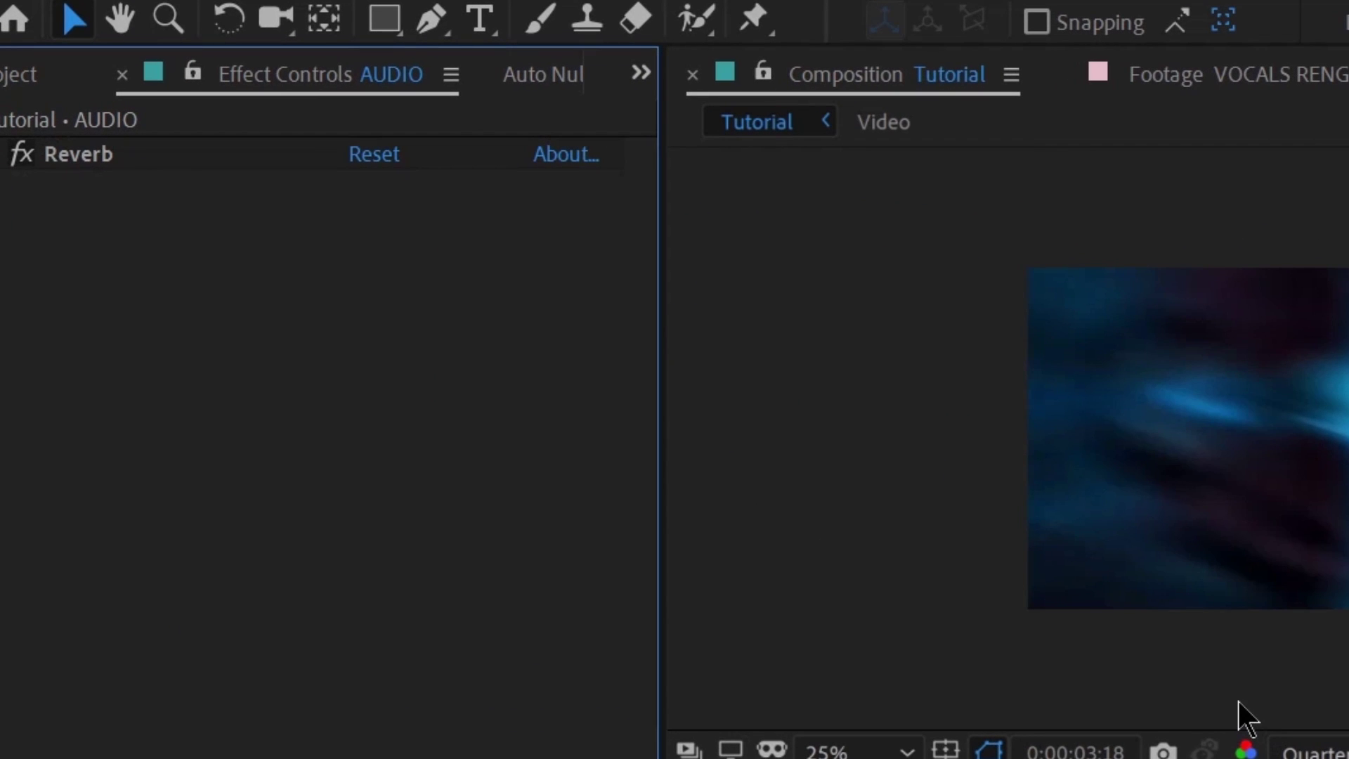
# Add Bass & Treble to this segment and keyframe Bass and Treble at 0 at 0:00:03:18.
pyautogui.hotkey('ctrl', 'space')
pyautogui.write('ba')
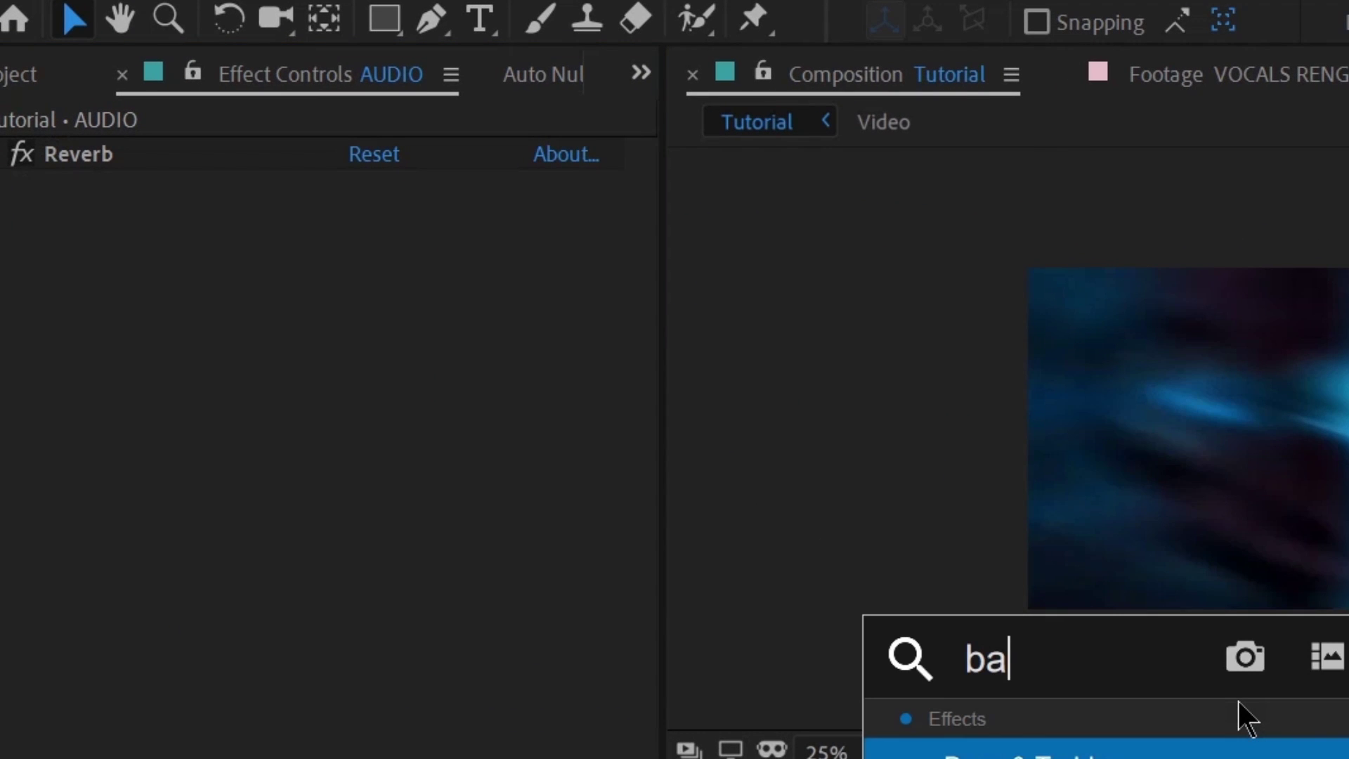
pyautogui.press('Return')
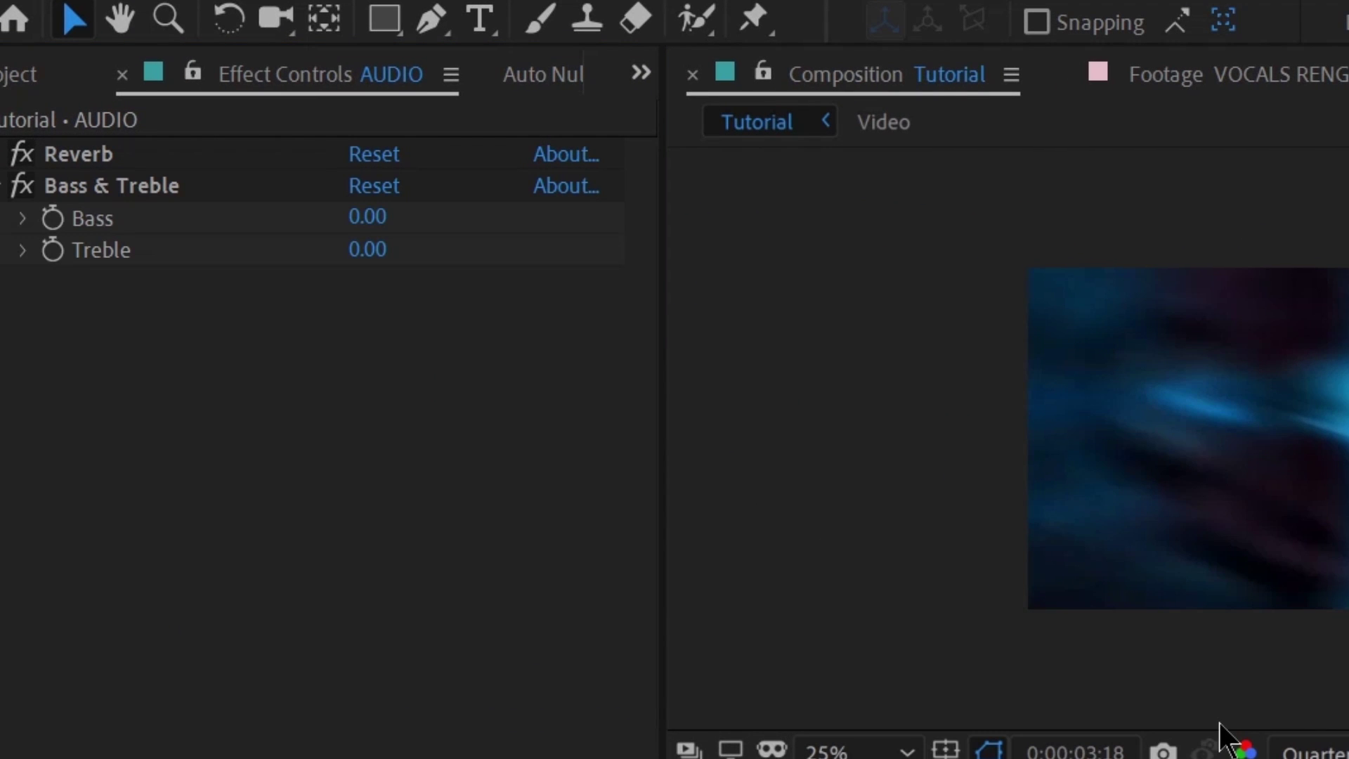
pyautogui.click(54, 224)
pyautogui.click(53, 250)
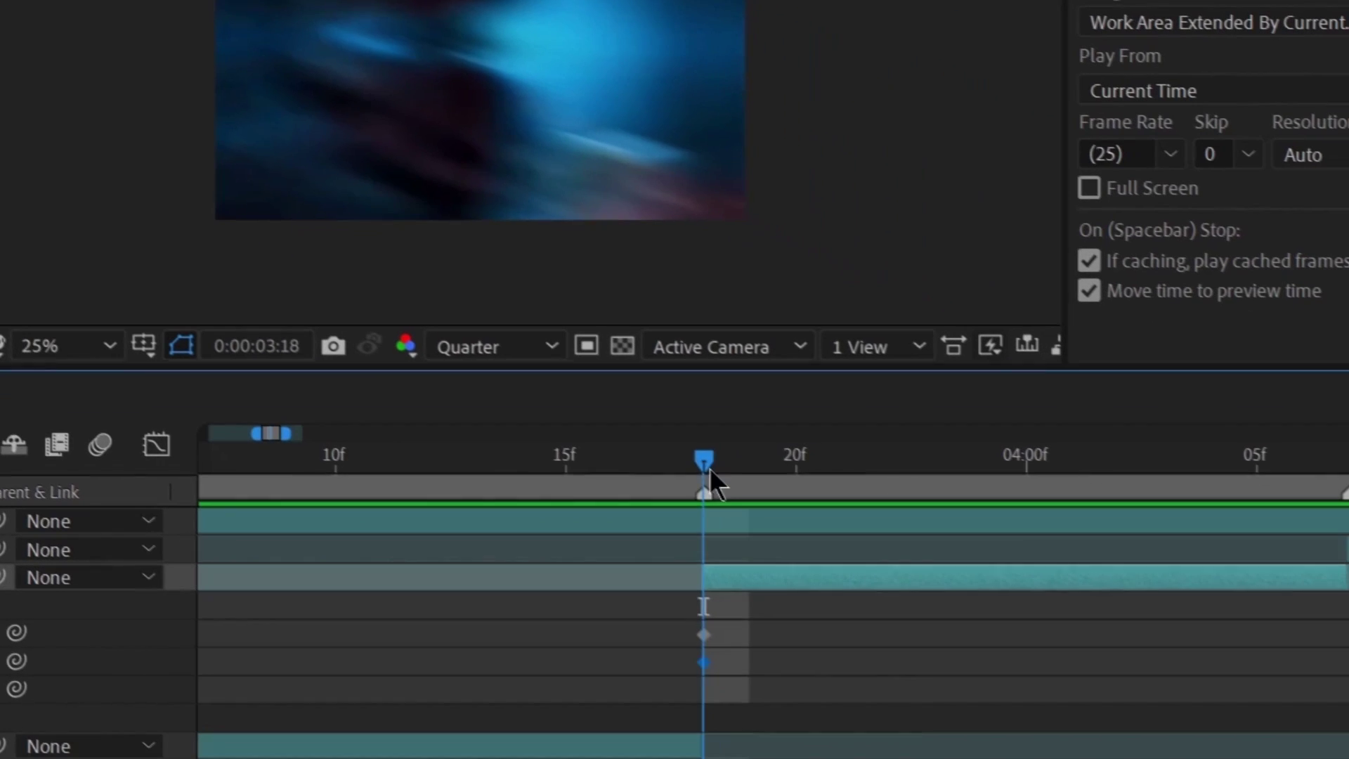
# Keyframe Bass, Treble and Audio Levels at 0:00:03:20, with a starting Audio Levels keyframe at 0:00:03:18.
pyautogui.moveTo(710, 470); pyautogui.dragTo(796, 443)
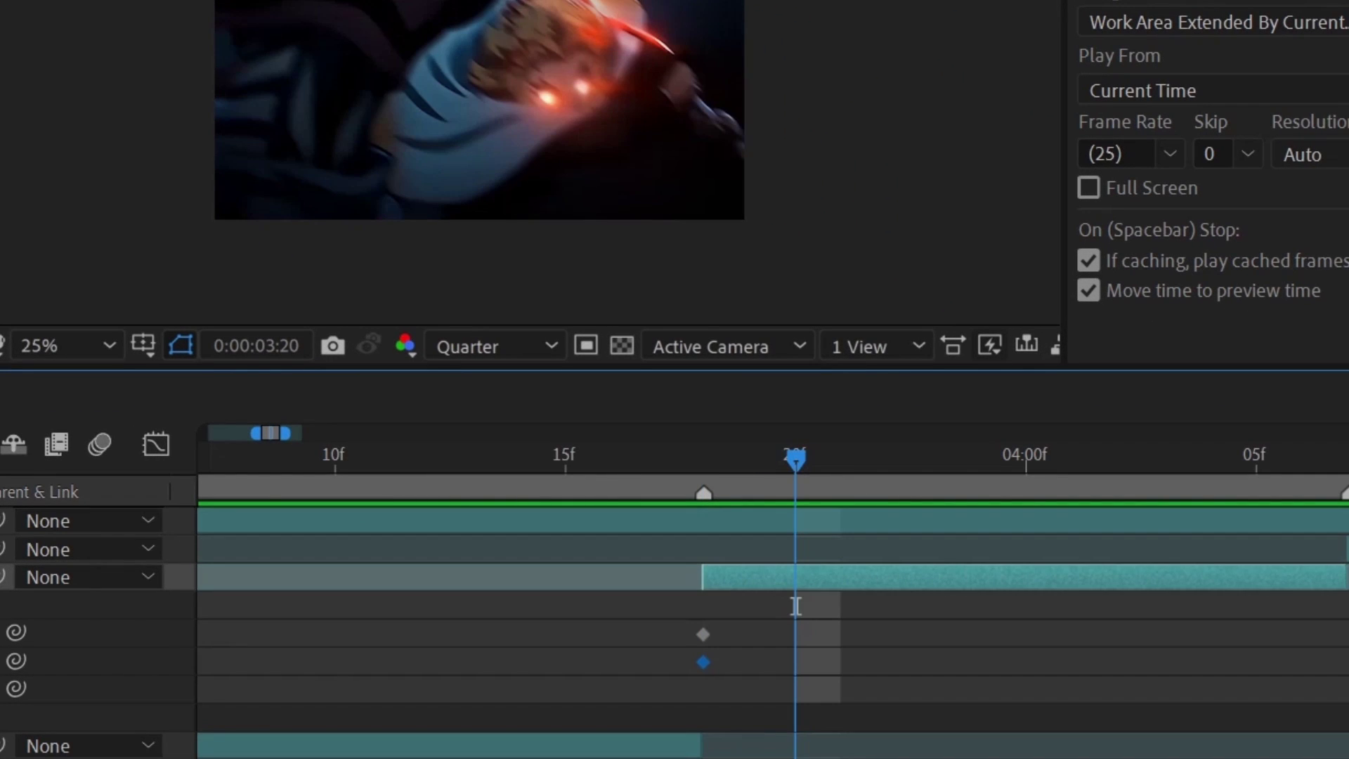
pyautogui.hotkey('ctrl', 'shift', 'a')
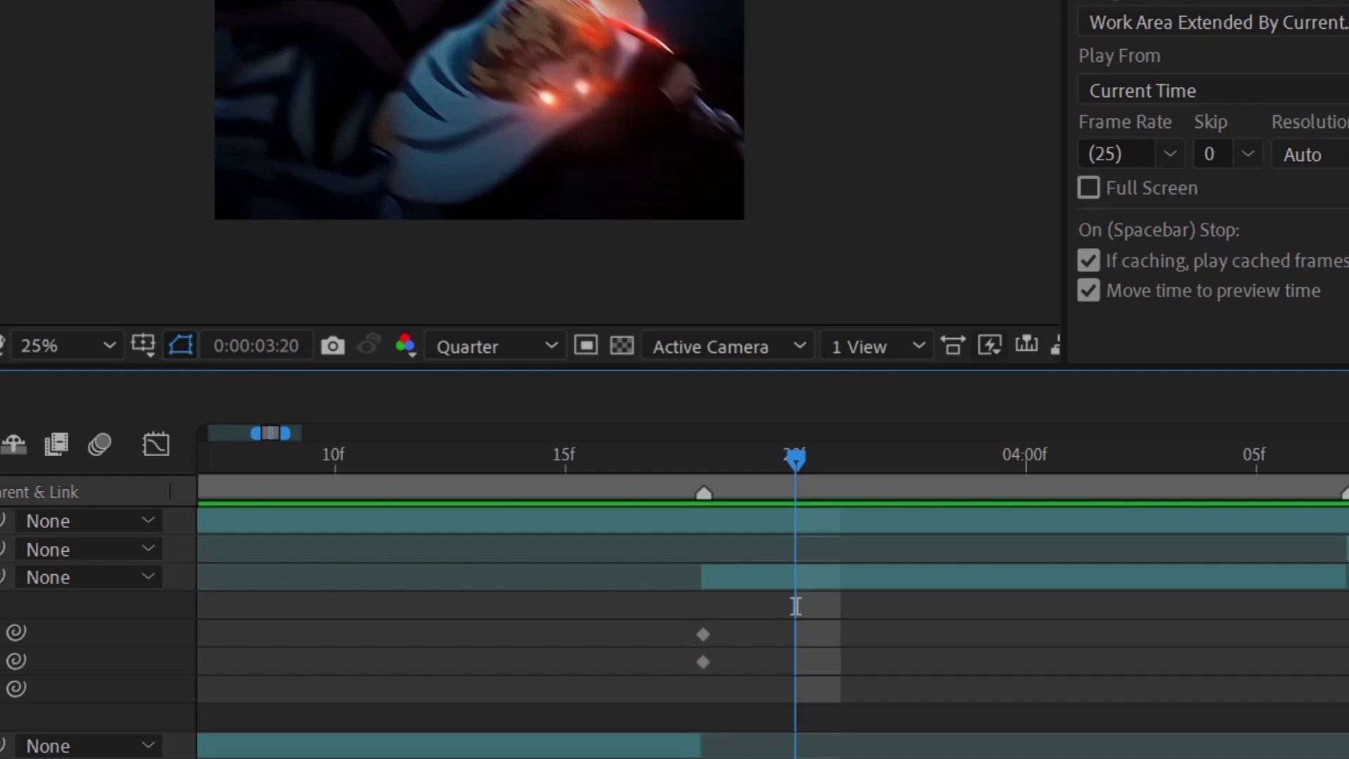
pyautogui.hotkey('alt', 'shift', 'p')
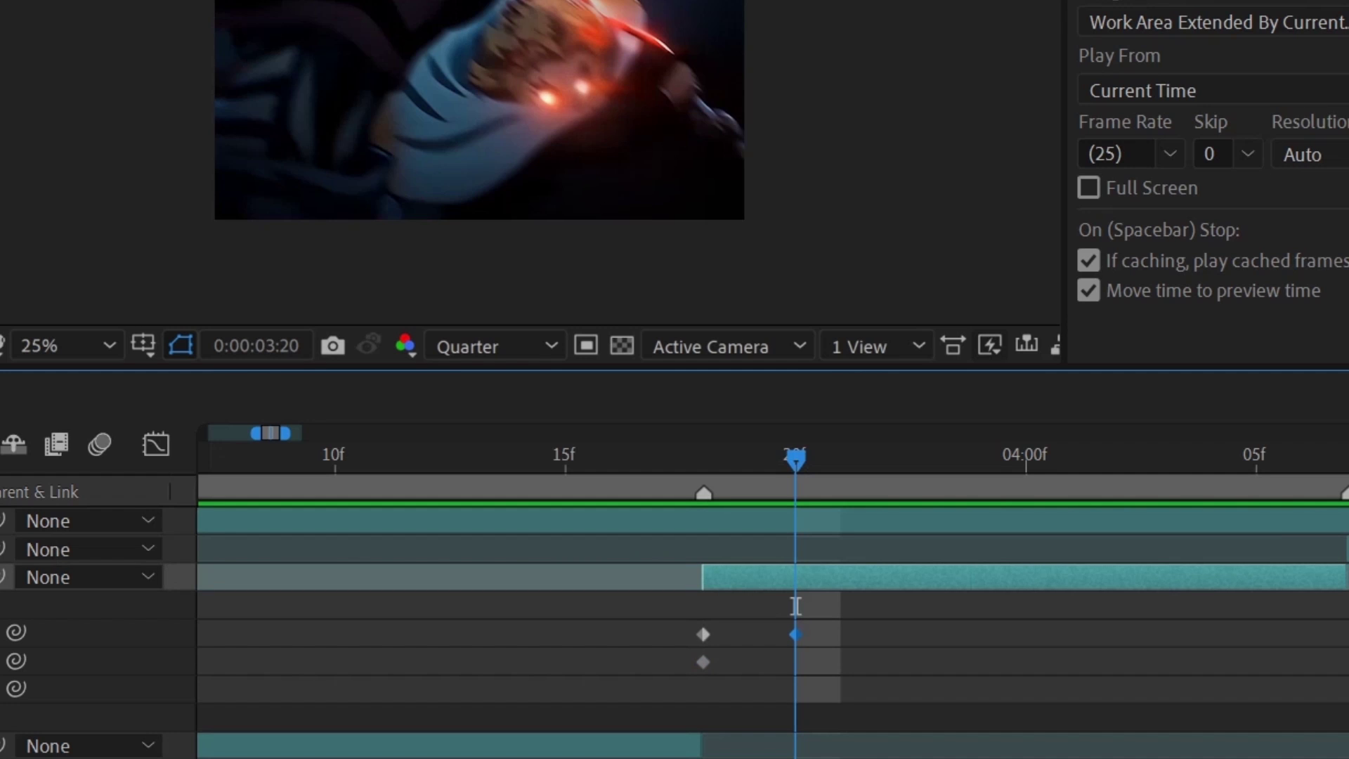
pyautogui.hotkey('alt', 'shift', 's')
pyautogui.hotkey('alt', 'shift', 'r')
pyautogui.moveTo(795, 689); pyautogui.dragTo(703, 690)
pyautogui.hotkey('alt', 'shift', 'r')
# Copy the segment's Bass, Treble and Audio Levels keyframes toward its end in time-reversed order, and apply Easy Ease to all of them.
pyautogui.press('-')
pyautogui.press('-')
pyautogui.moveTo(895, 611); pyautogui.dragTo(759, 702)
pyautogui.hotkey('ctrl', 'c')
pyautogui.click(910, 462)
pyautogui.hotkey('ctrl', 'v')
pyautogui.rightClick(907, 636)
pyautogui.moveTo(935, 614)
pyautogui.click(887, 614)
pyautogui.moveTo(985, 631); pyautogui.dragTo(700, 695)
pyautogui.press('F9')
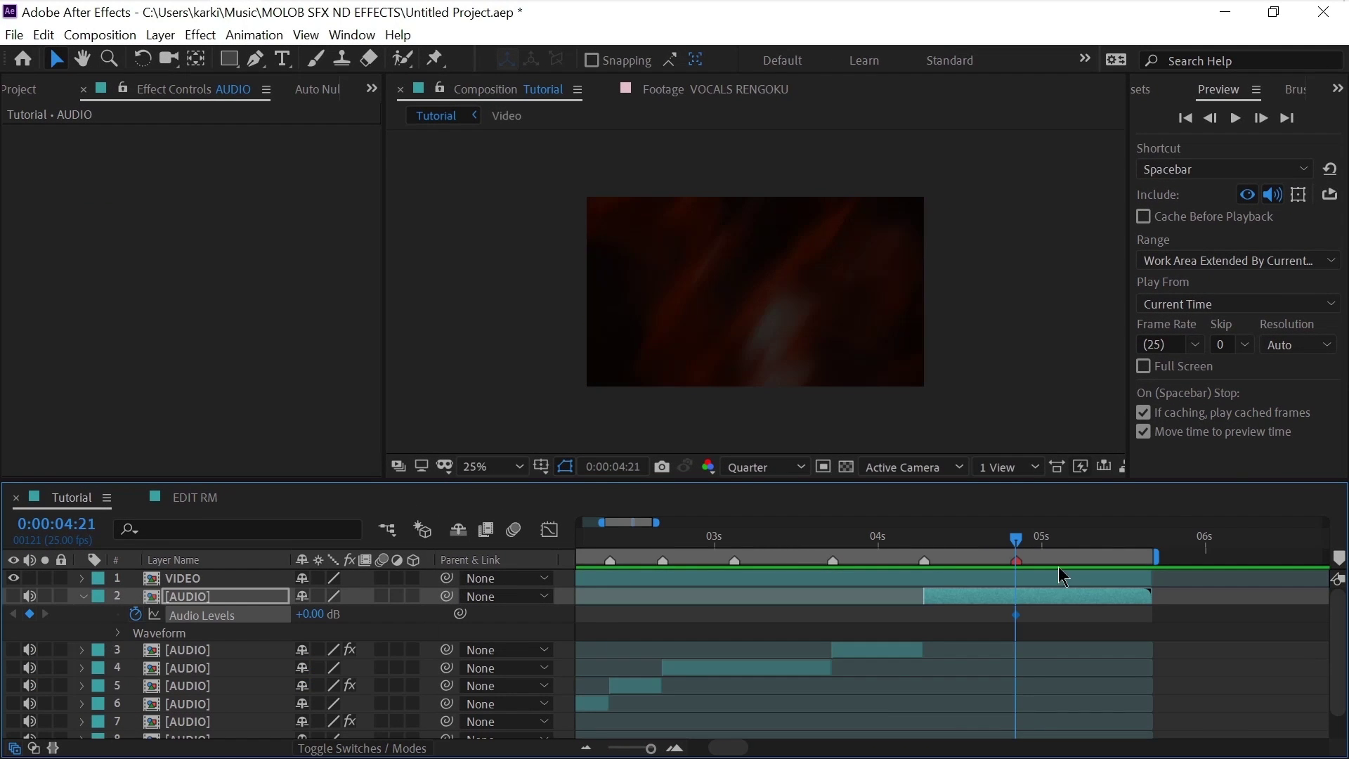
# Keyframe the last segment's Audio Levels at -20 dB at 0:00:05:01 and add Bass & Treble to it.
pyautogui.moveTo(1015, 541); pyautogui.dragTo(1044, 542)
pyautogui.click(306, 606)
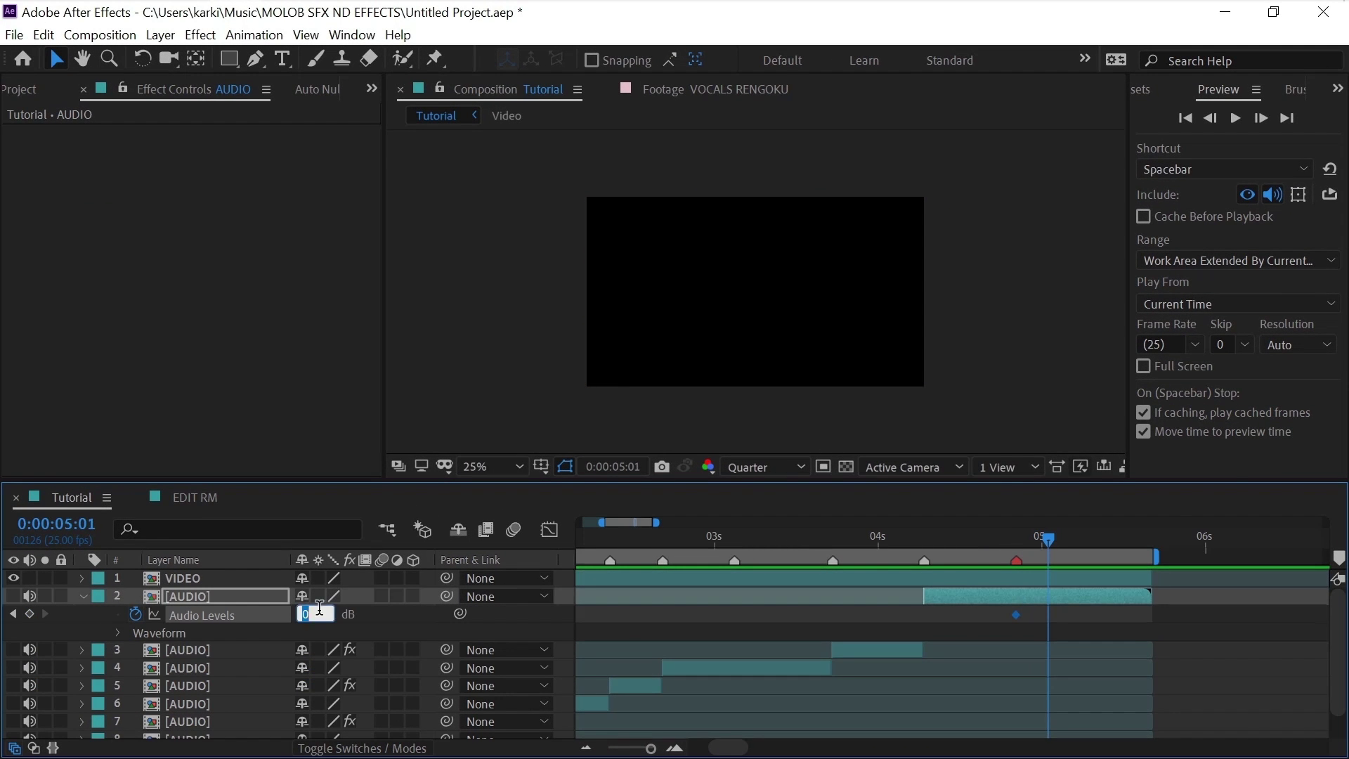
pyautogui.hotkey('ctrl', 'space')
pyautogui.write('ba')
pyautogui.press('Up')
pyautogui.press('Up')
pyautogui.press('Up')
pyautogui.press('Up')
pyautogui.press('Return')
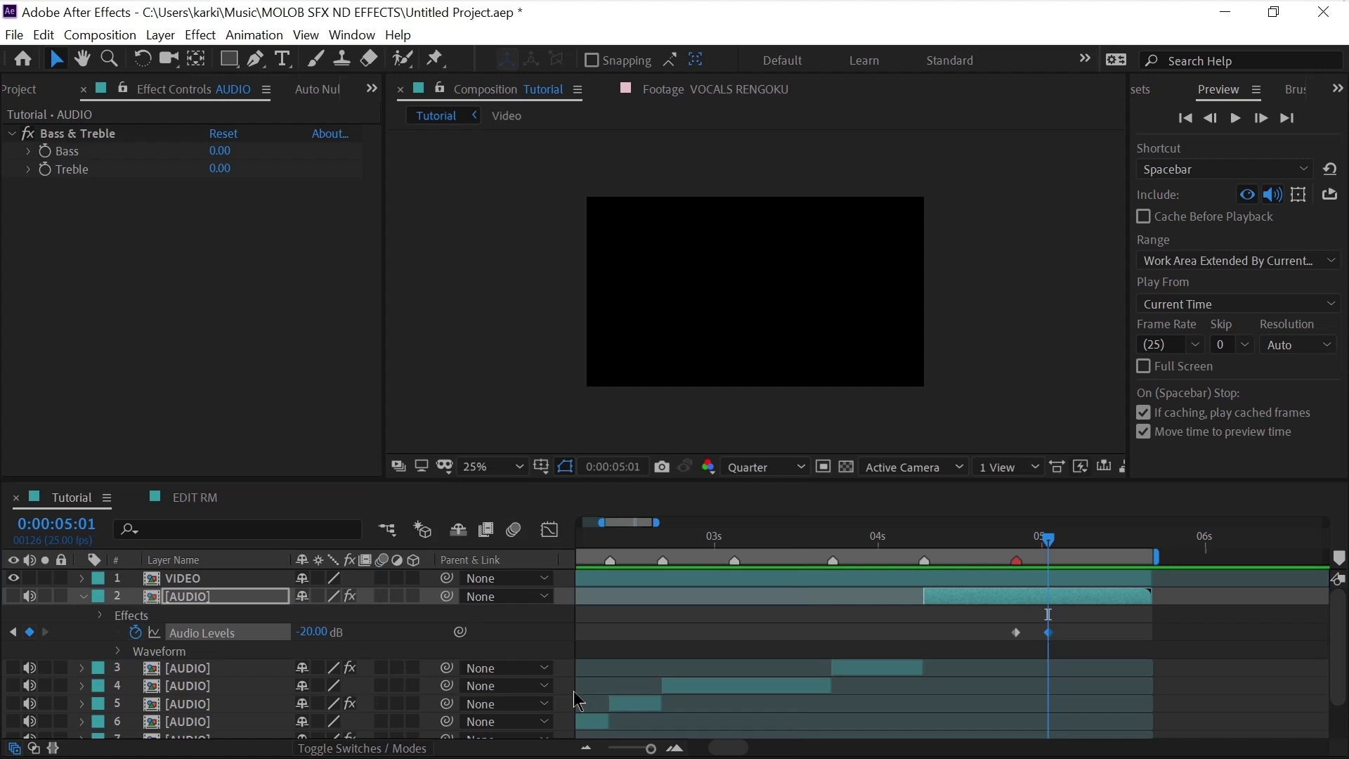
# Keyframe Bass and Treble at 0 on the last segment and move these keyframes back to 0:00:04:21.
pyautogui.click(46, 151)
pyautogui.click(46, 168)
pyautogui.click(1042, 648)
pyautogui.click(1047, 650)
pyautogui.moveTo(1069, 628); pyautogui.dragTo(1036, 656)
pyautogui.moveTo(1047, 650); pyautogui.dragTo(1015, 649)
# Keyframe the last segment's Bass and Treble at -100 at 0:00:05:01.
pyautogui.click(309, 631)
pyautogui.write('-100')
pyautogui.press('Return')
pyautogui.write('-100')
pyautogui.press('Return')
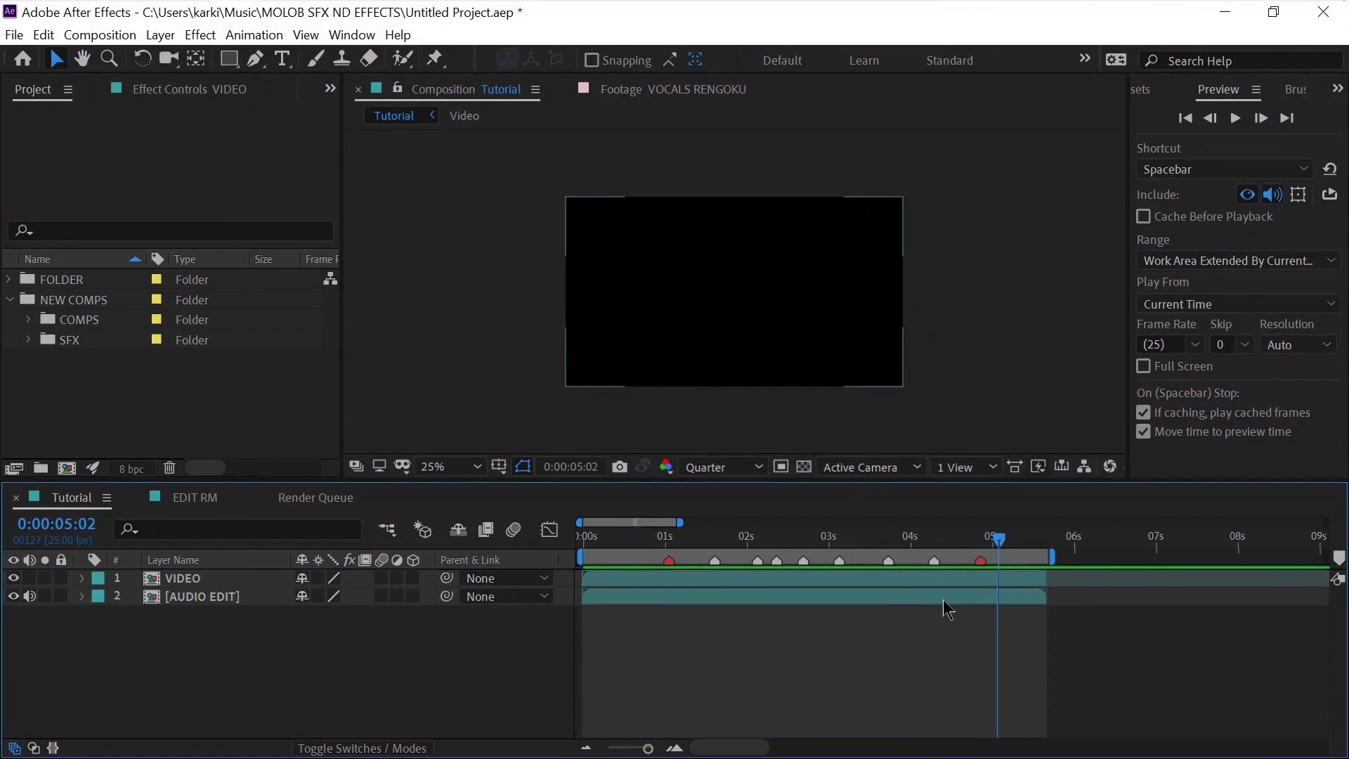
# Add 10 (favorite).mp3 from the SFX folder below AUDIO EDIT at about 0:00:00:22 and show its waveform.
pyautogui.moveTo(927, 615); pyautogui.dragTo(560, 698)
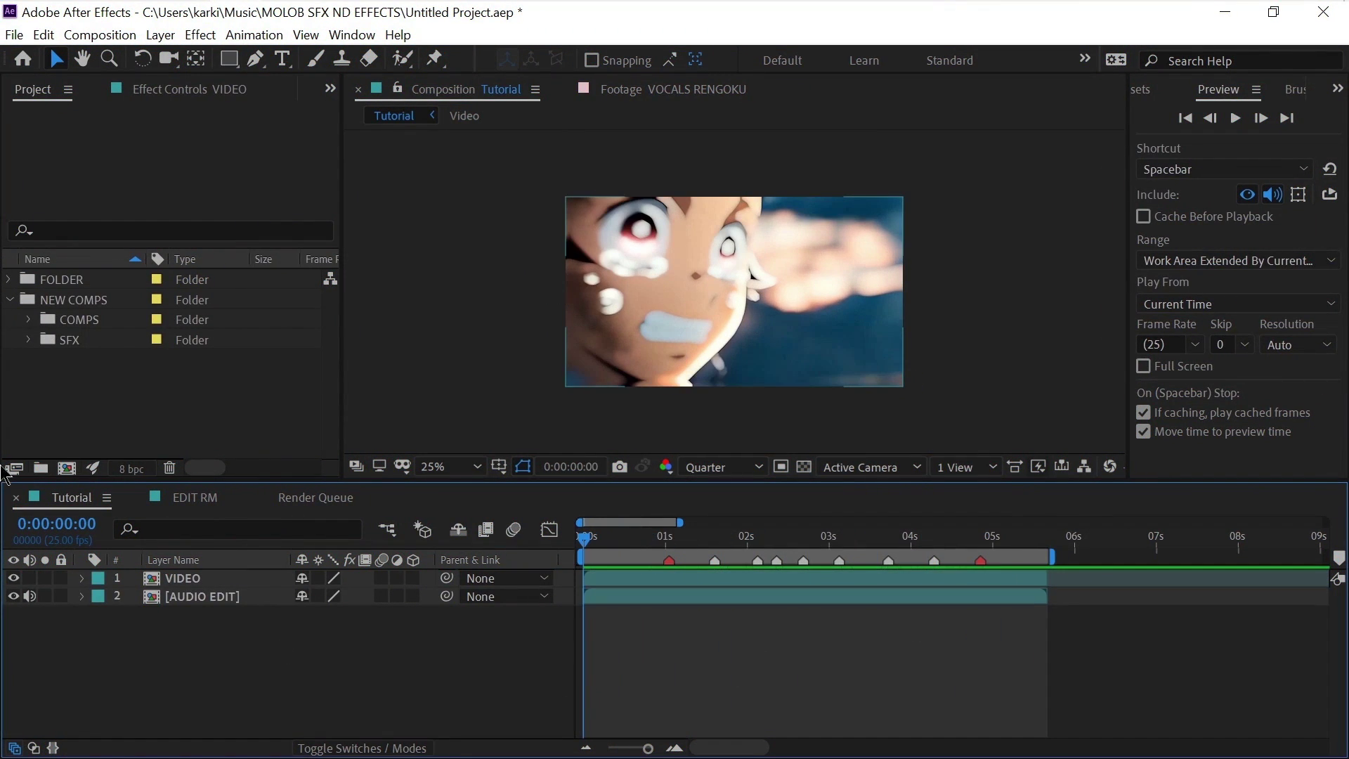
pyautogui.click(28, 342)
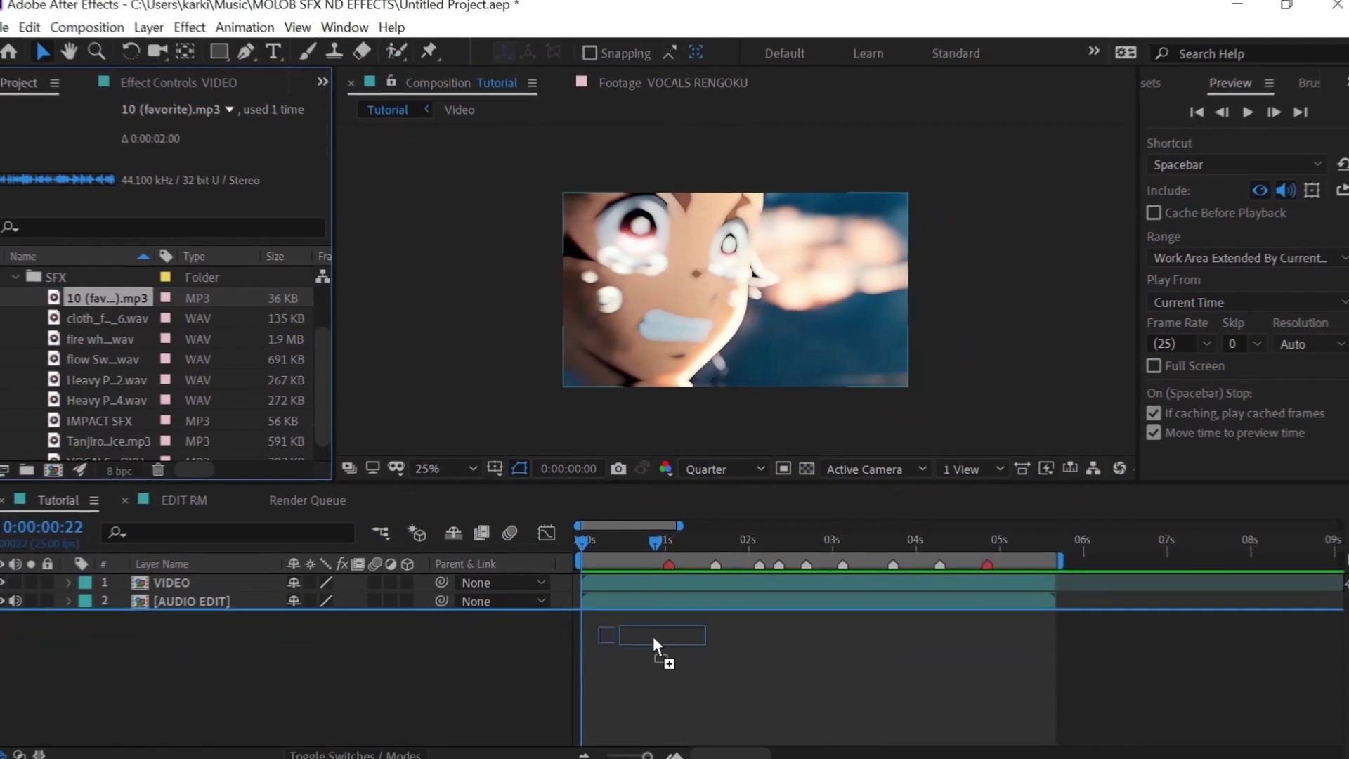
pyautogui.moveTo(652, 635); pyautogui.dragTo(645, 628)
pyautogui.press('l')
pyautogui.press('l')
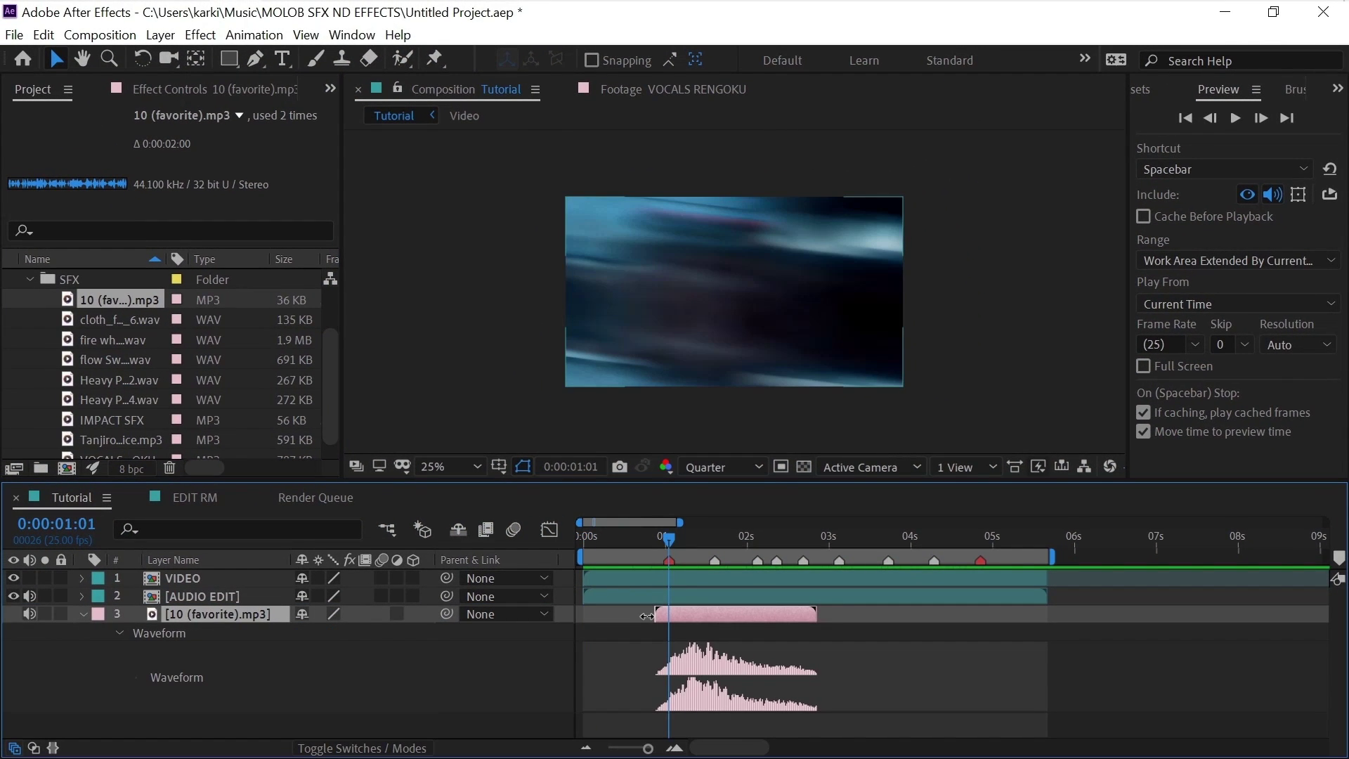
# Trim the 10 (favorite).mp3 layer's start, align its loud part with the 0:00:01:01 marker, and pre-compose it as AUDIO.
pyautogui.moveTo(662, 539); pyautogui.dragTo(664, 539)
pyautogui.hotkey('alt', '[')
pyautogui.moveTo(707, 614); pyautogui.dragTo(691, 619)
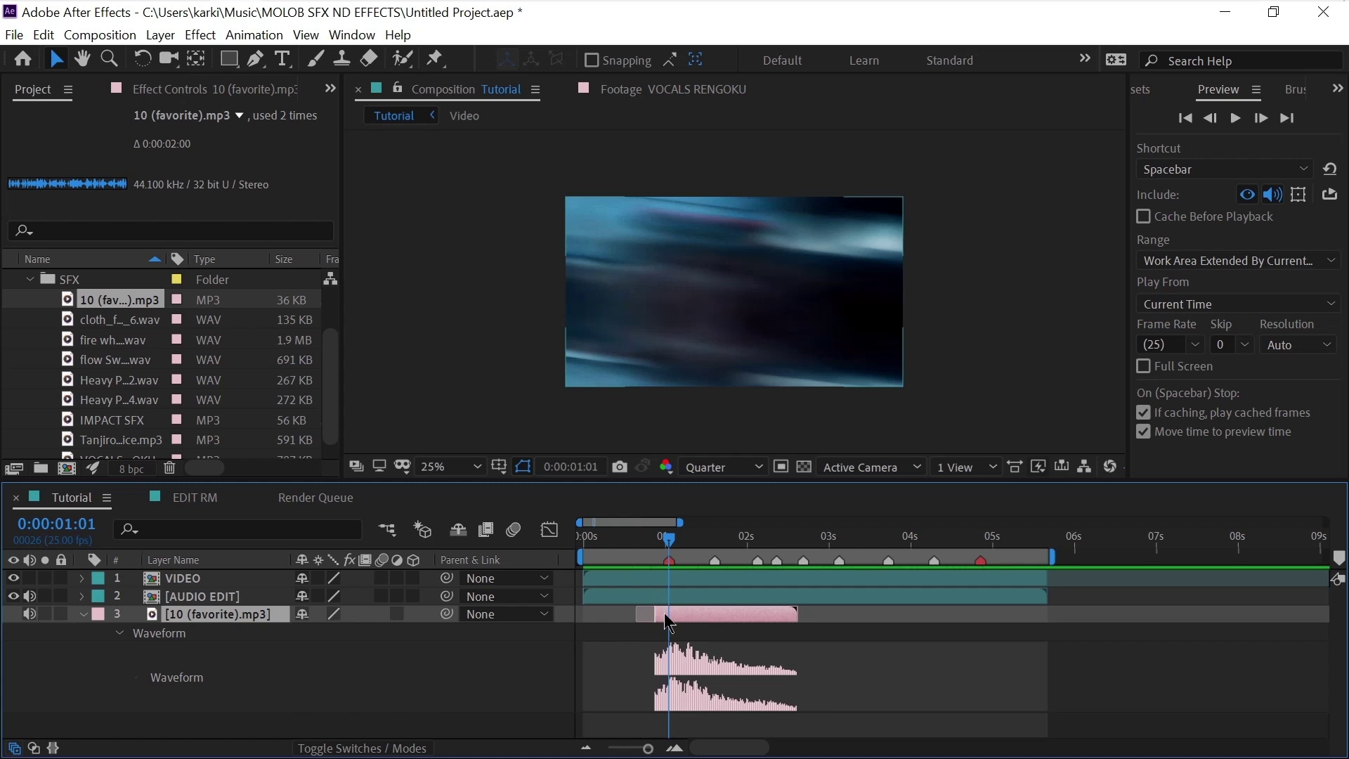
pyautogui.hotkey('ctrl', 'shift', 'c')
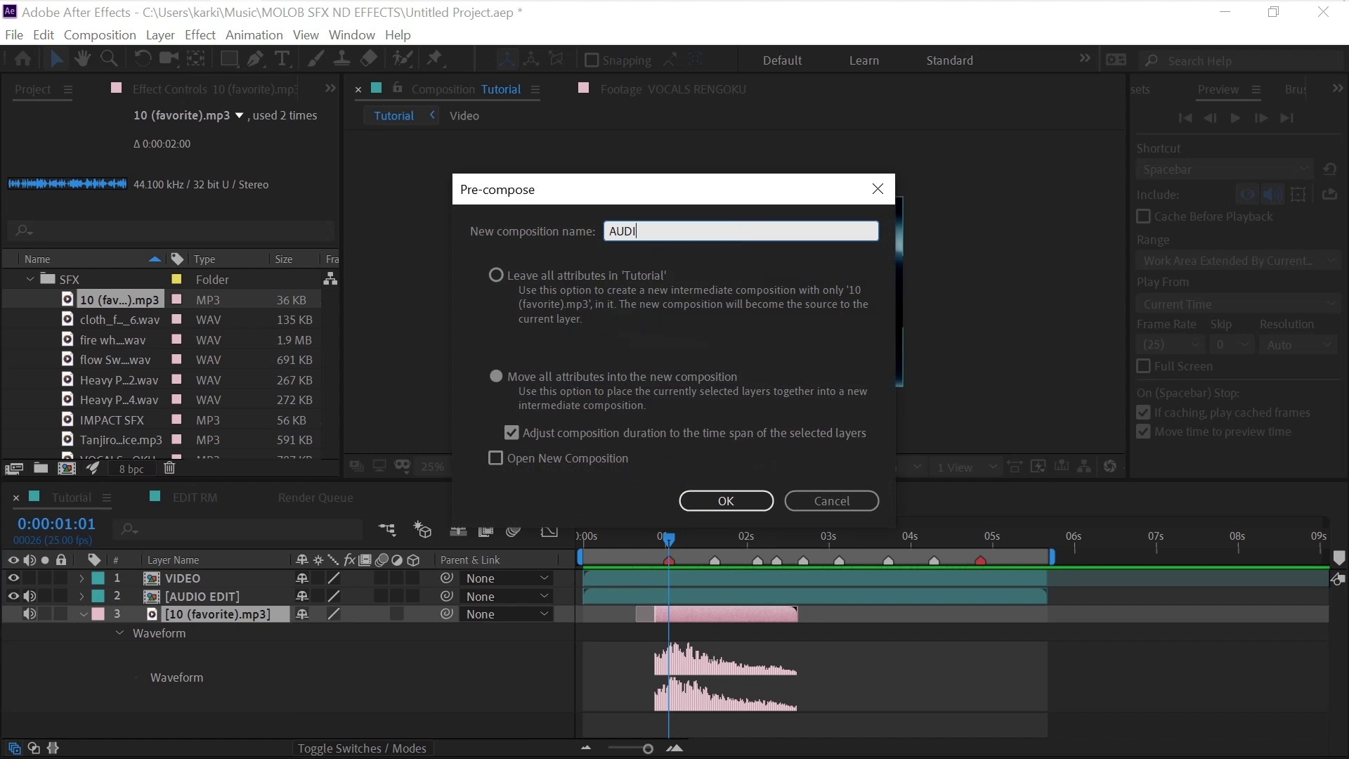
pyautogui.press('Return')
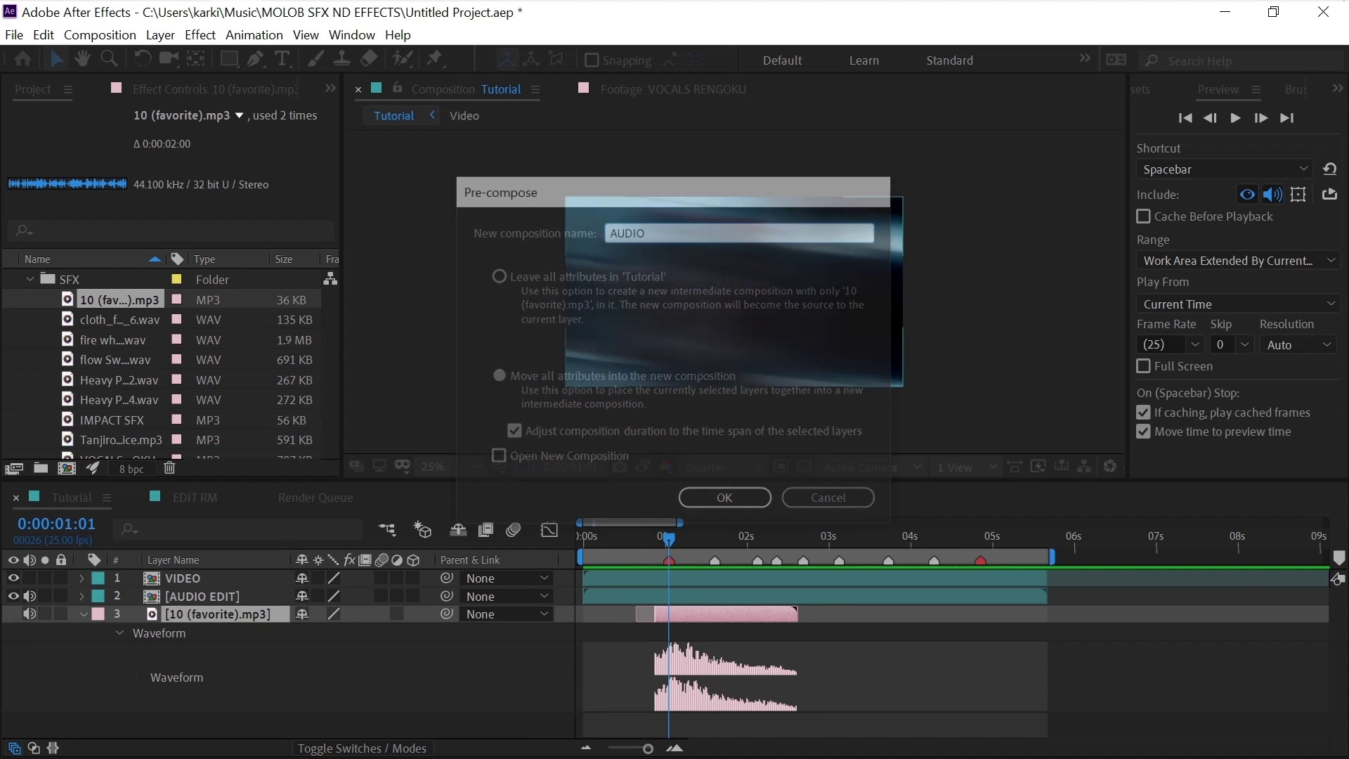
# Keyframe the new AUDIO layer's Audio Levels at +1 dB on the 0:00:01:01 marker.
pyautogui.moveTo(669, 539); pyautogui.dragTo(780, 540)
pyautogui.click(668, 540)
pyautogui.press('=')
pyautogui.press('=')
pyautogui.moveTo(705, 749); pyautogui.dragTo(700, 749)
pyautogui.press('l')
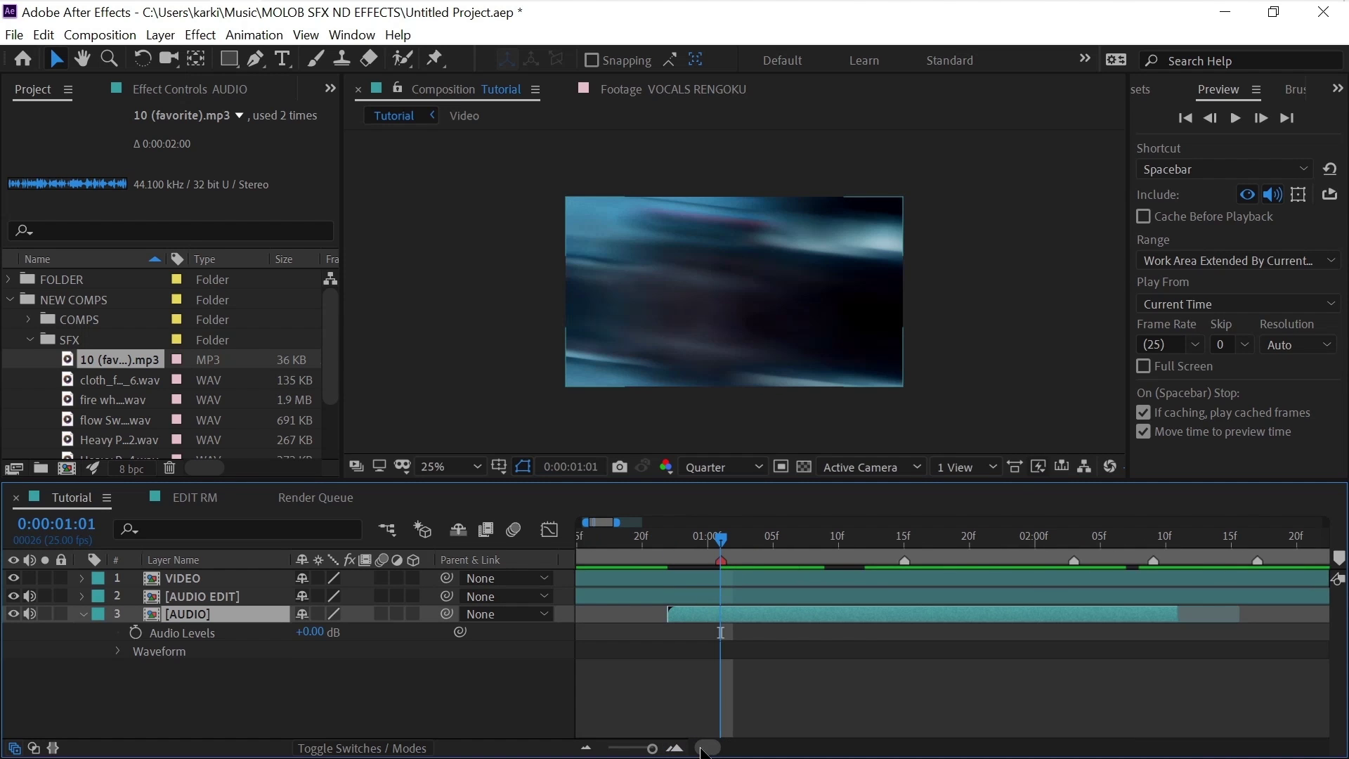
pyautogui.click(136, 632)
pyautogui.click(310, 631)
pyautogui.write('1')
pyautogui.press('Return')
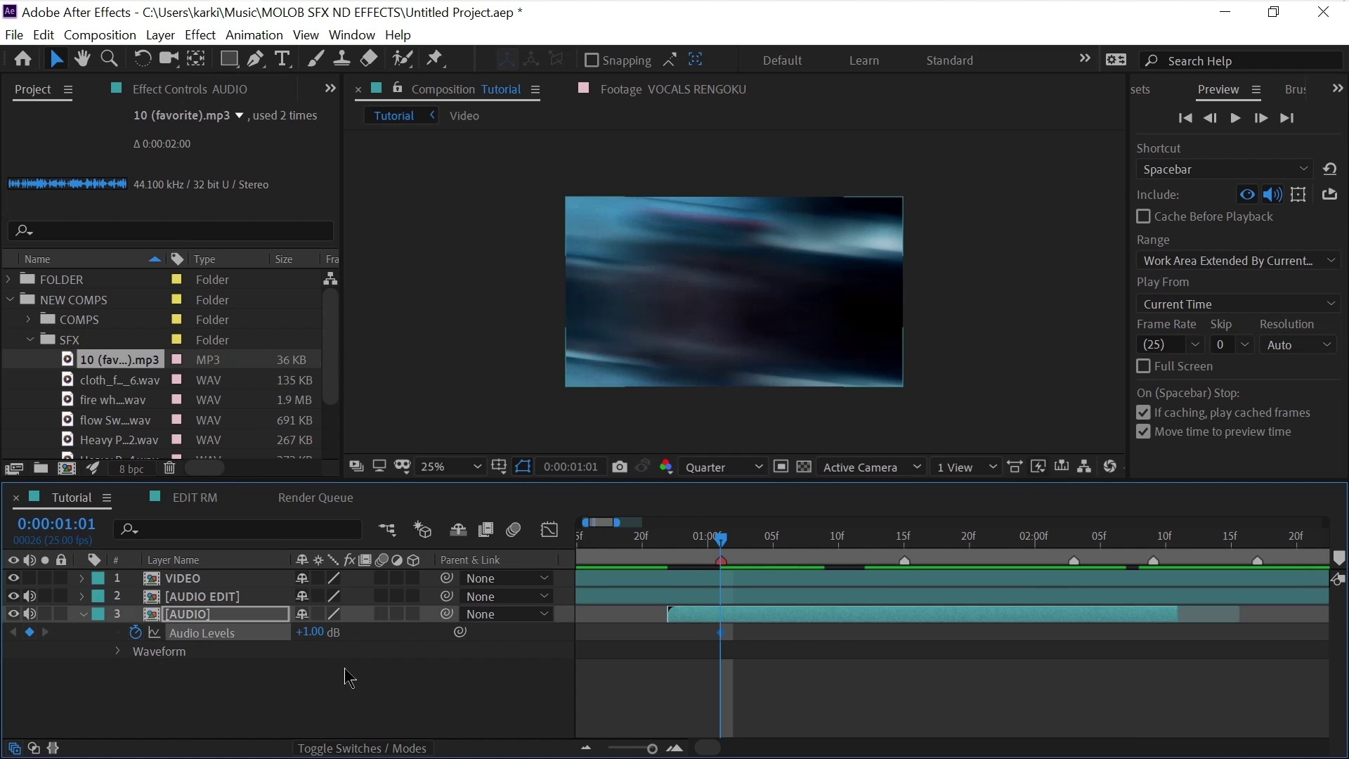
# Keyframe the AUDIO layer's Audio Levels at 0:00:00:22 and at -22 dB at 0:00:02:07, and apply Easy Ease to all its keyframes.
pyautogui.click(664, 549)
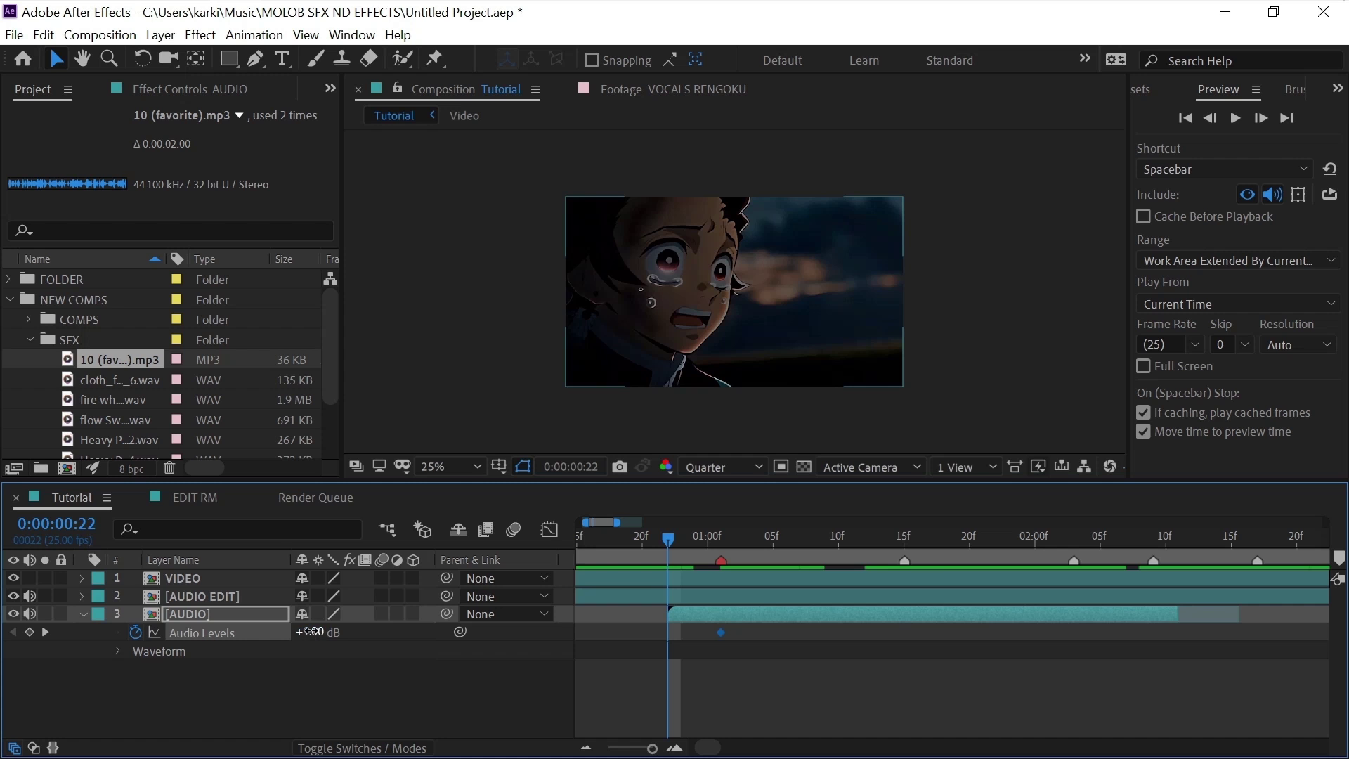
pyautogui.moveTo(694, 535); pyautogui.dragTo(1127, 570)
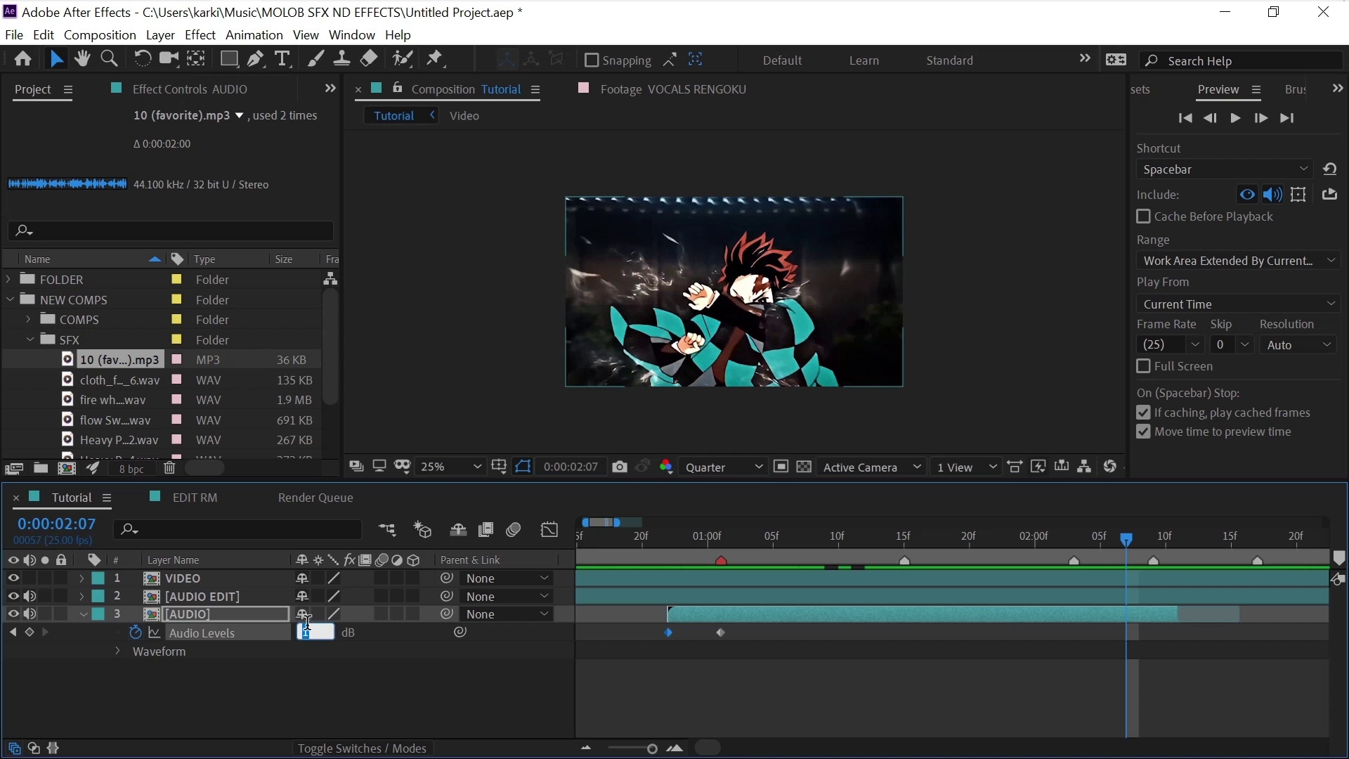
pyautogui.moveTo(642, 659); pyautogui.dragTo(1178, 627)
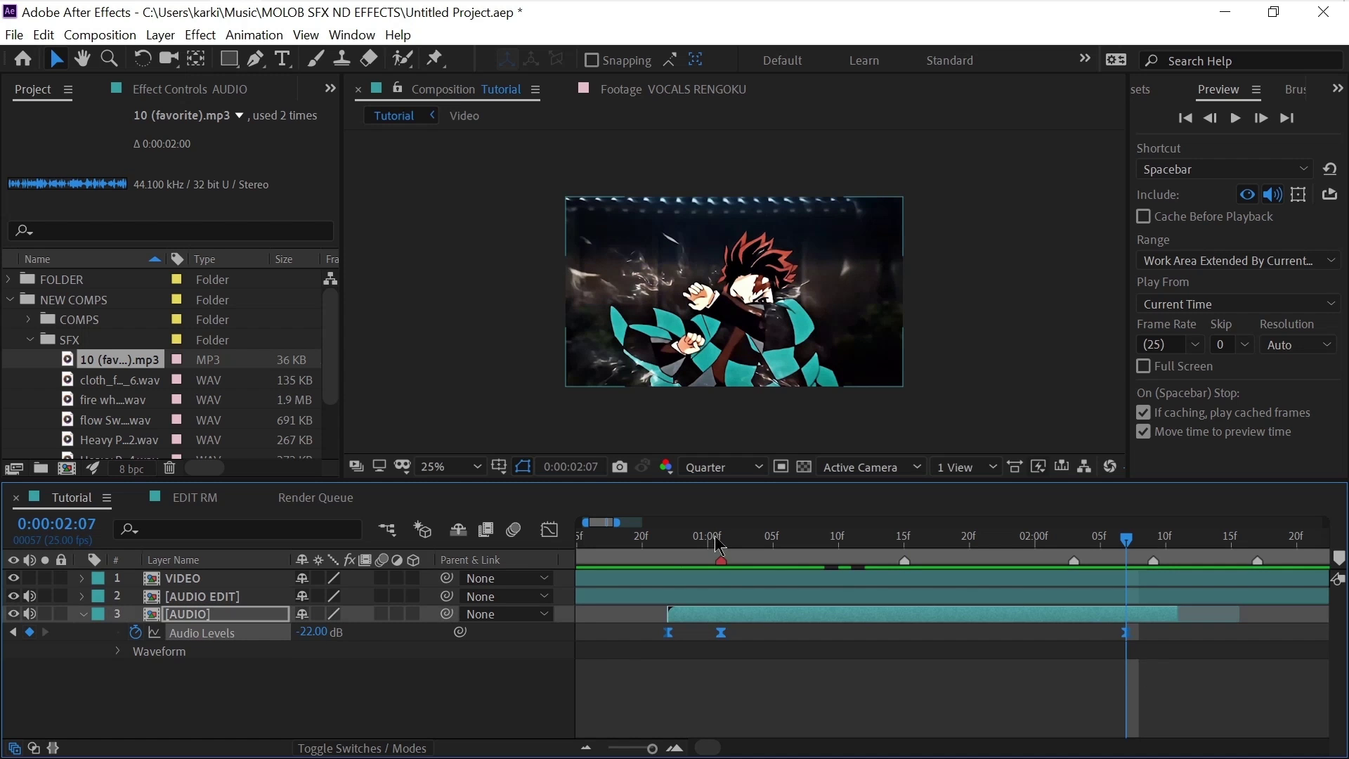
pyautogui.click(719, 549)
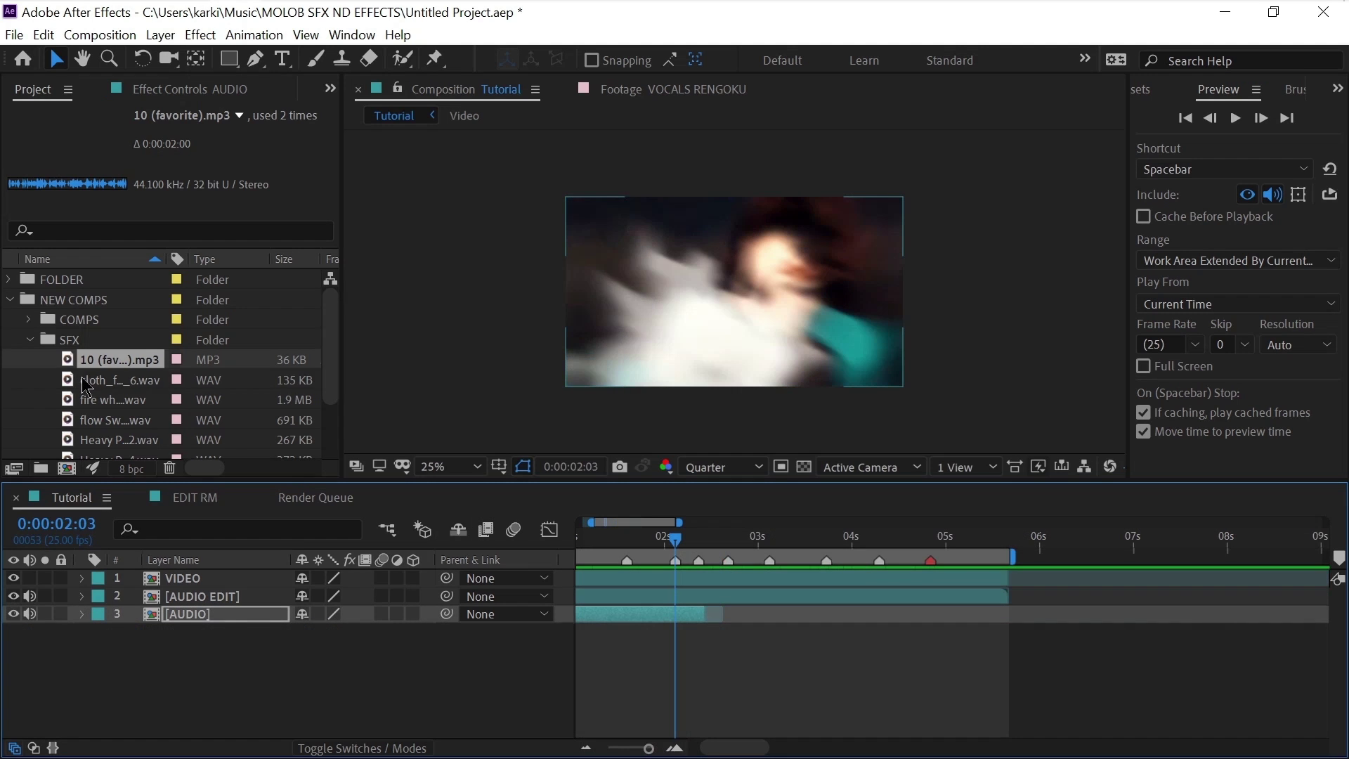
# Add the cloth_fast_whoosh_6.wav sound effect below AUDIO EDIT and position it just before the two-second mark.
pyautogui.moveTo(85, 386); pyautogui.dragTo(625, 599)
pyautogui.moveTo(764, 598); pyautogui.dragTo(765, 598)
pyautogui.click(760, 542)
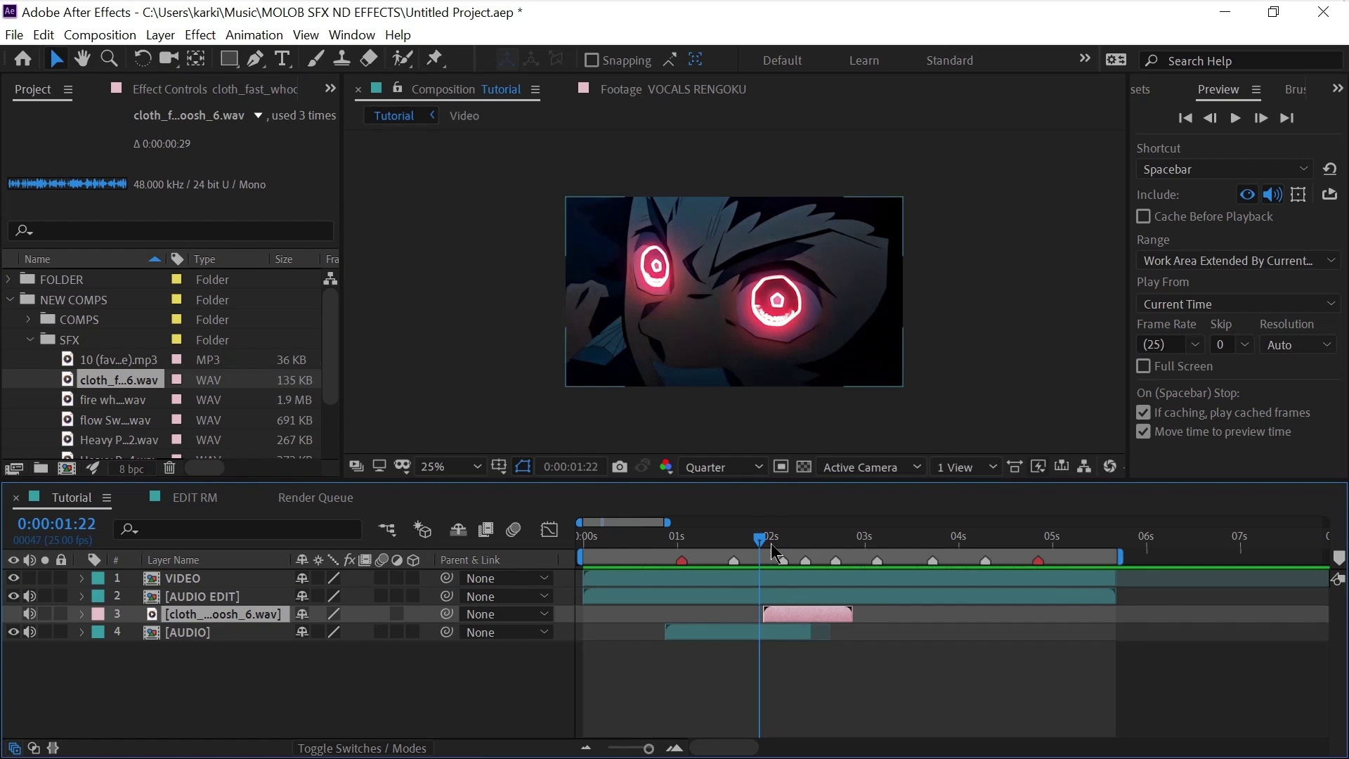
pyautogui.moveTo(777, 614); pyautogui.dragTo(772, 615)
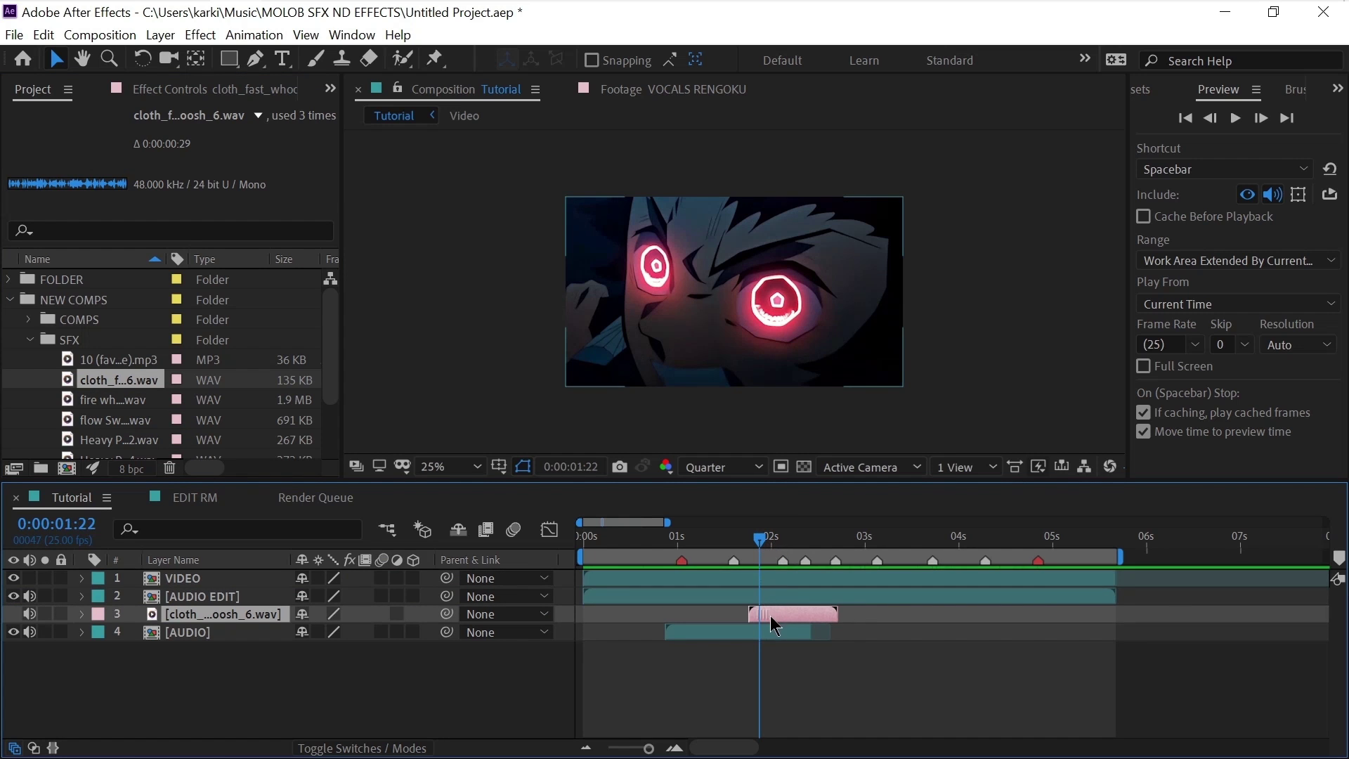
# Show the cloth whoosh's waveform, trim its quiet start, and align its peak with the 0:00:02:03 marker.
pyautogui.click(778, 547)
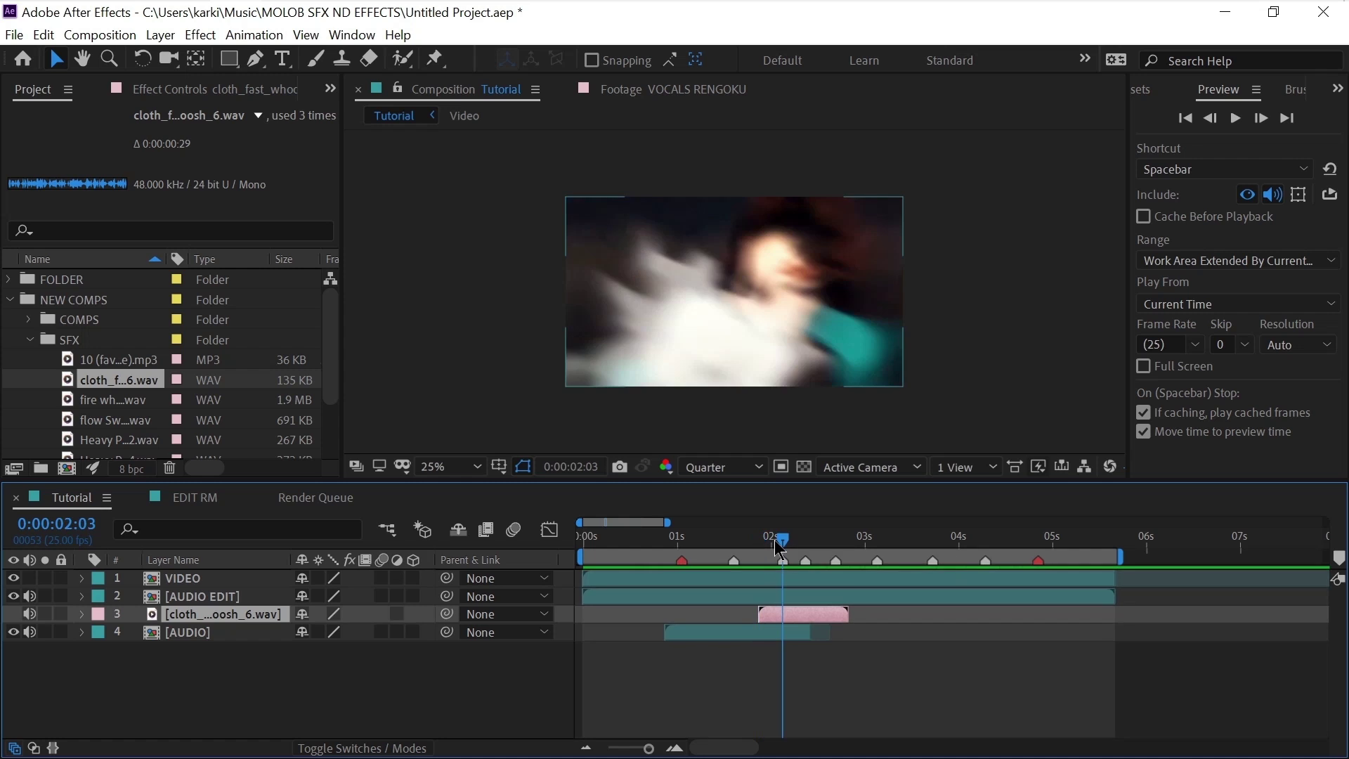
pyautogui.press('l')
pyautogui.press('l')
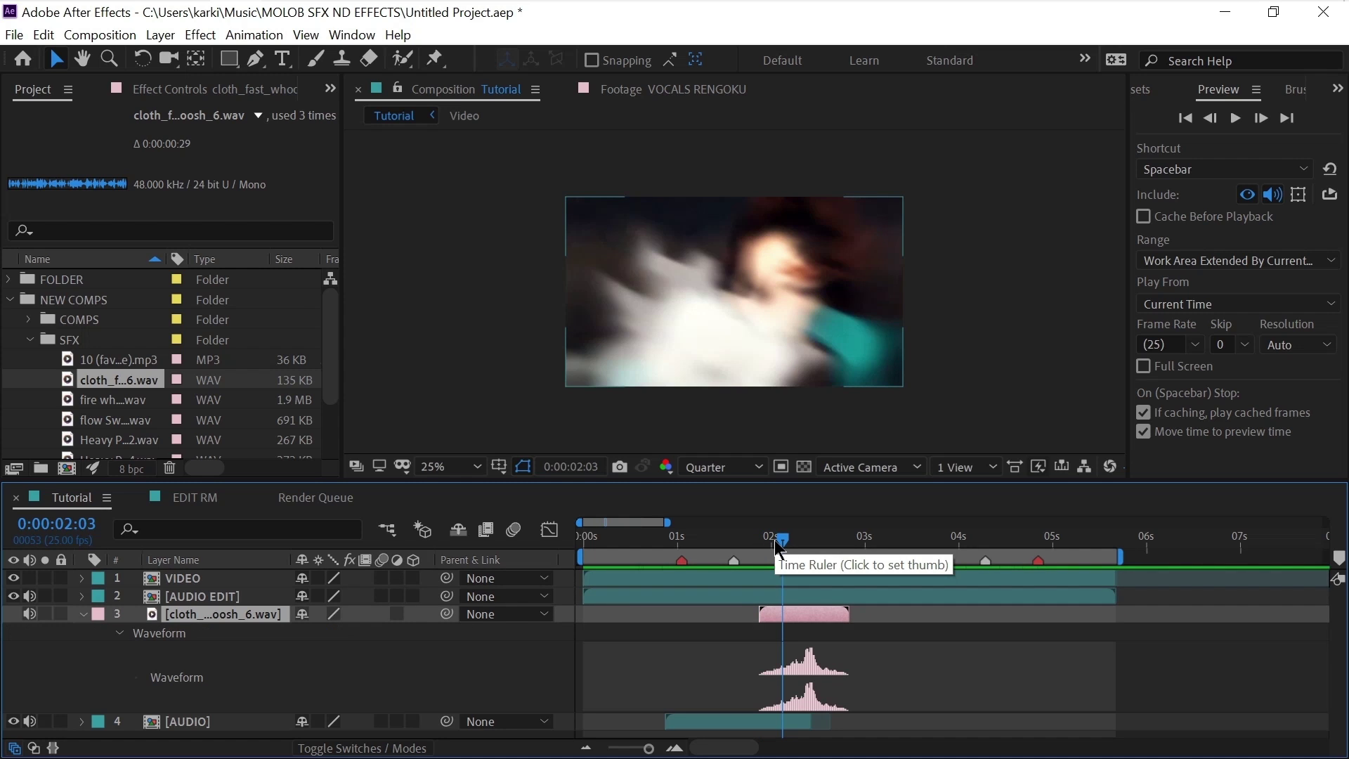
pyautogui.moveTo(809, 627); pyautogui.dragTo(784, 628)
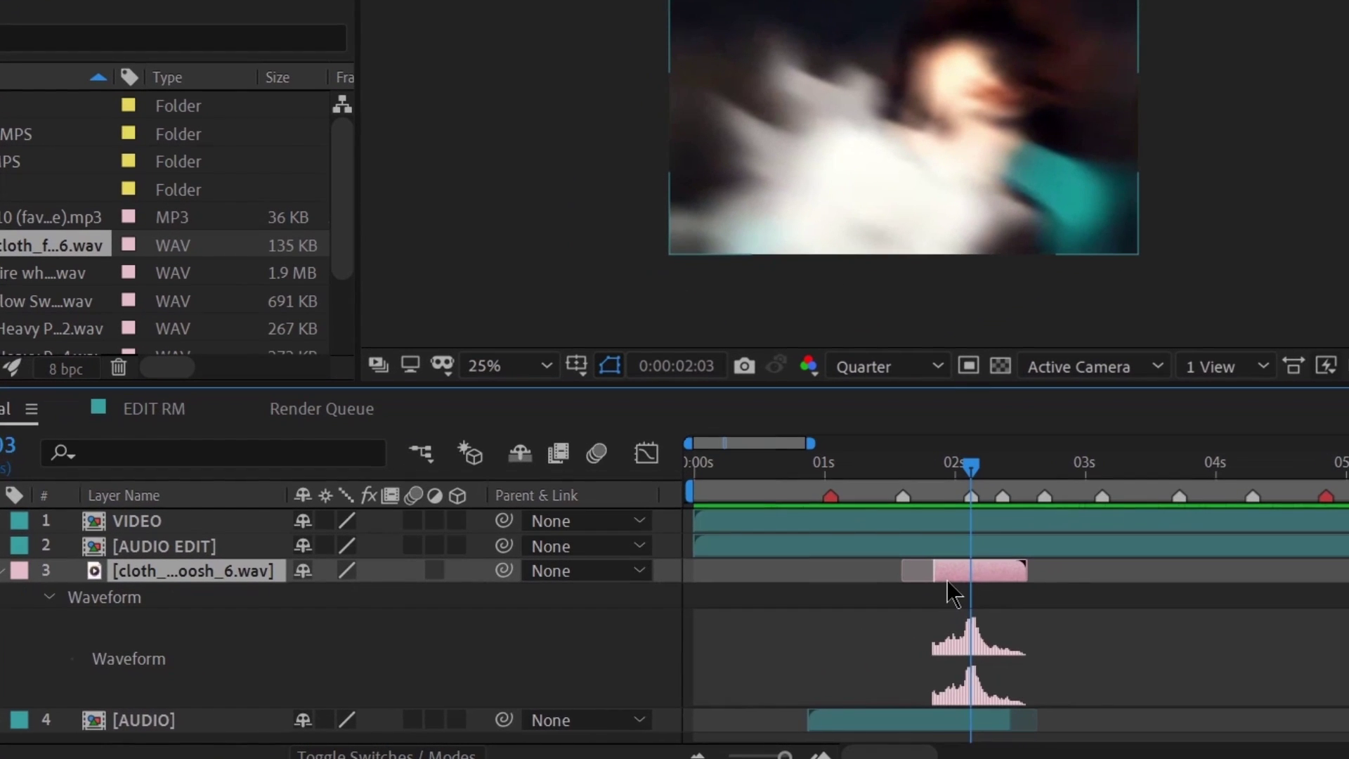
# Keyframe the cloth whoosh's Audio Levels at its start, at 0 dB on the peak and -16 dB at 0:00:02:13, with Easy Ease.
pyautogui.hotkey('shift', 'l')
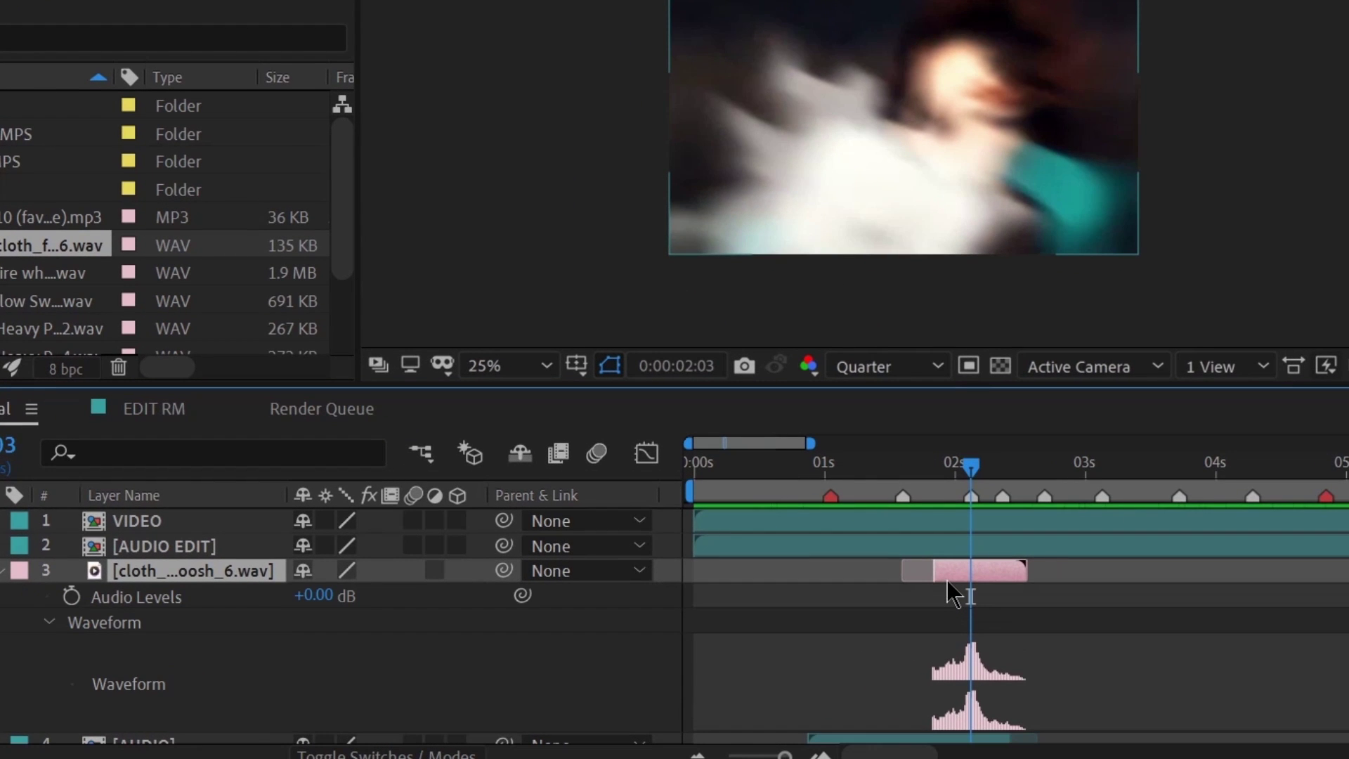
pyautogui.click(72, 596)
pyautogui.press('i')
pyautogui.click(316, 593)
pyautogui.write('-24')
pyautogui.press('Return')
pyautogui.press('o')
pyautogui.click(316, 593)
pyautogui.write('-24')
pyautogui.press('Return')
pyautogui.press('l')
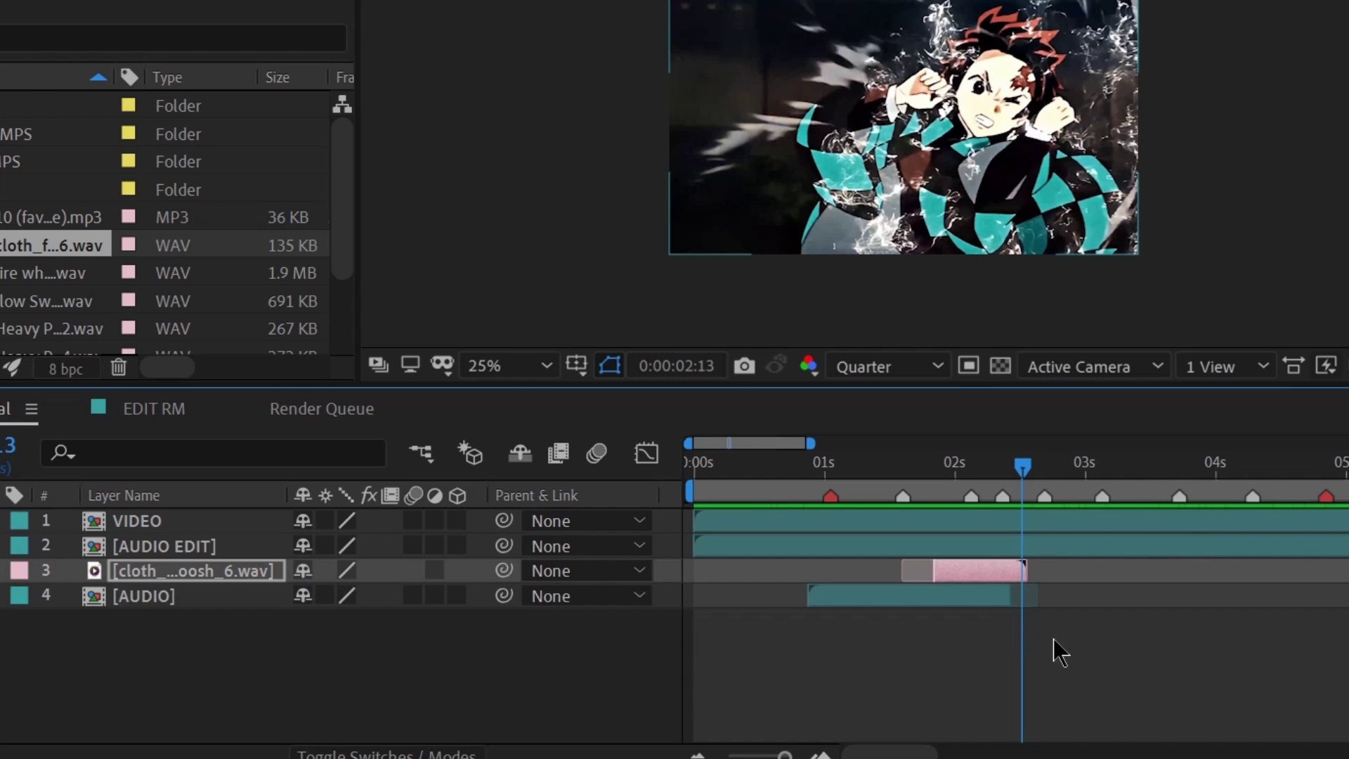
pyautogui.press('l')
# Pre-compose the cloth whoosh layer as CLOTH RUFL and preview the result.
pyautogui.hotkey('ctrl', 'shift', 'c')
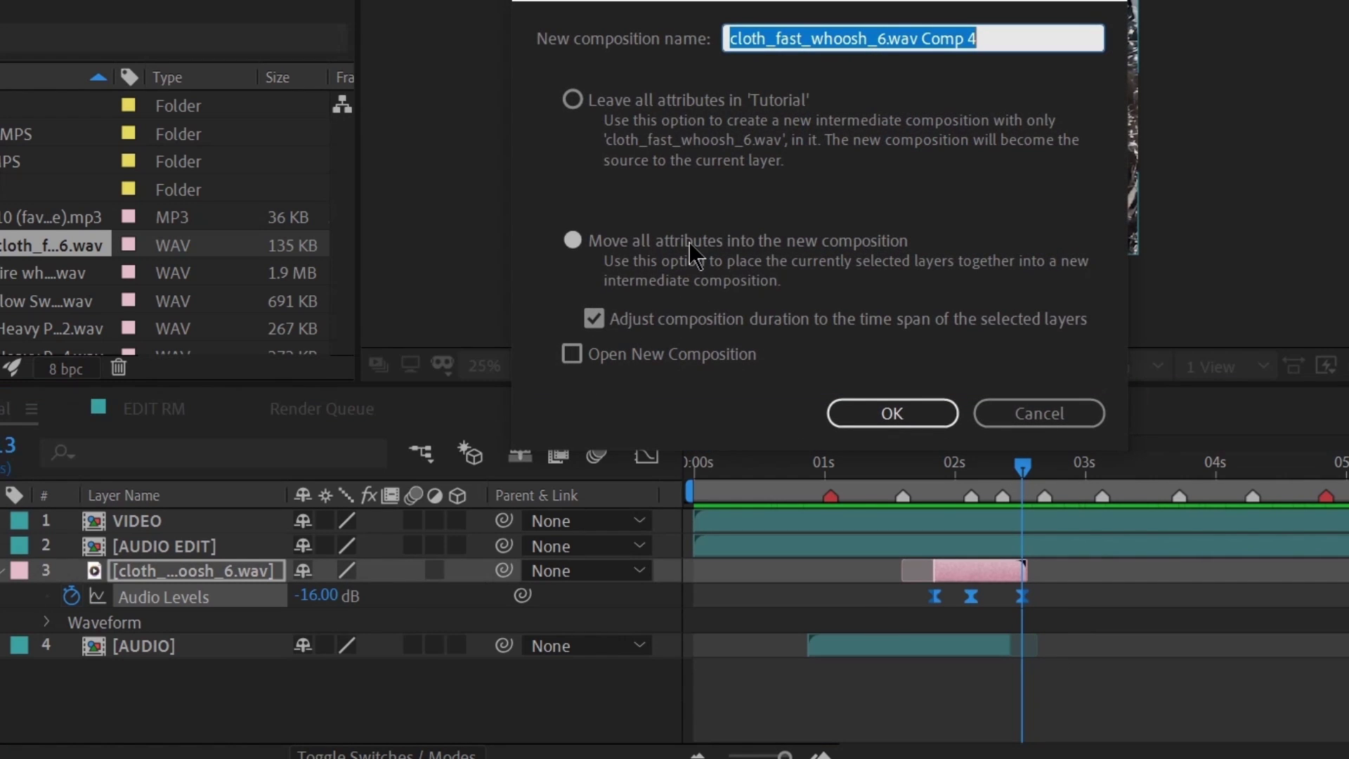
pyautogui.write('CLOTH RUFL')
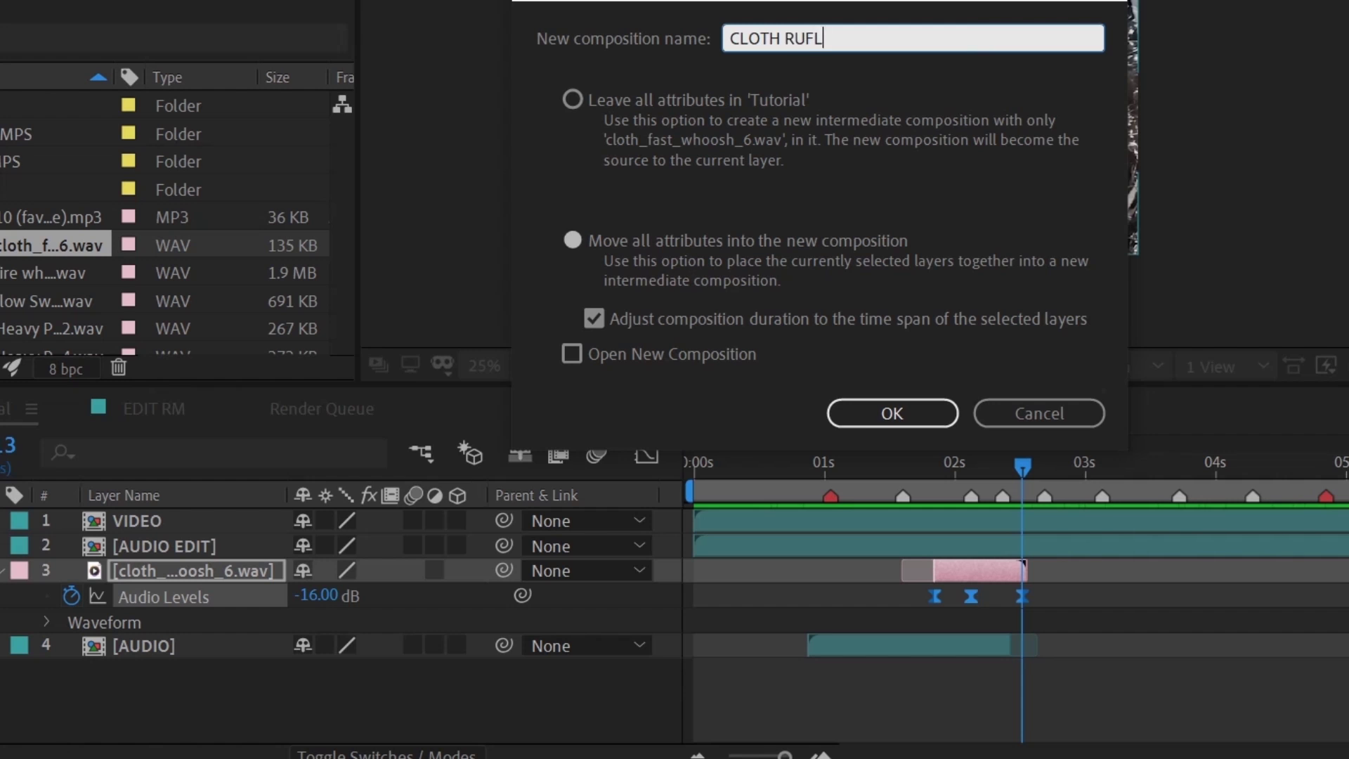
pyautogui.press('Return')
pyautogui.press('space')
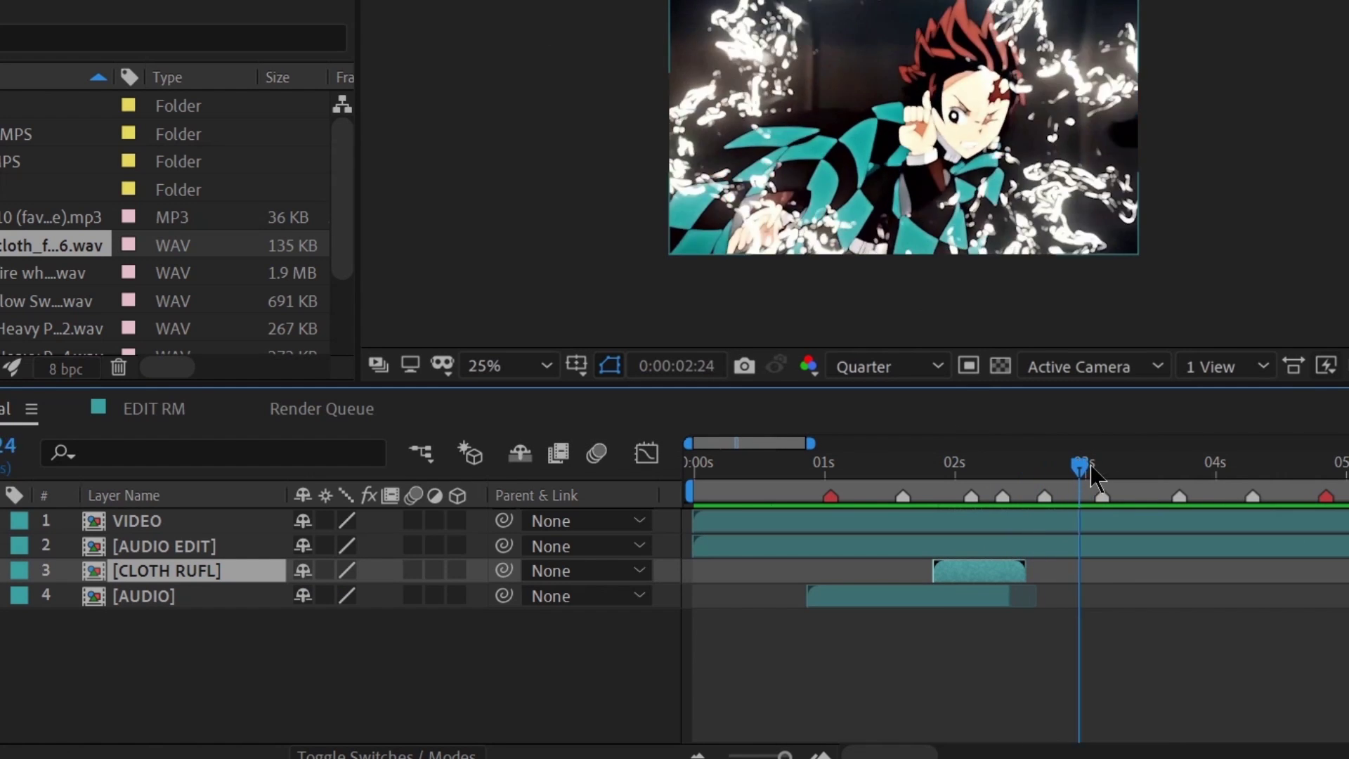
# Add flow Swoosh.wav from the SFX folder, trim its quiet start, and align its waveform peak with the marker just after three seconds.
pyautogui.click(68, 299)
pyautogui.moveTo(68, 300); pyautogui.dragTo(1124, 583)
pyautogui.click(1100, 472)
pyautogui.press('l')
pyautogui.press('l')
pyautogui.moveTo(1098, 476); pyautogui.dragTo(1131, 482)
pyautogui.hotkey('alt', '[')
pyautogui.press('j')
pyautogui.moveTo(1143, 570); pyautogui.dragTo(1087, 571)
# Keyframe the flow Swoosh layer's Audio Levels at its peak, with lower levels at its start and at 0:00:03:19.
pyautogui.hotkey('alt', 'shift', 'l')
pyautogui.click(1075, 472)
pyautogui.moveTo(316, 596); pyautogui.dragTo(298, 596)
pyautogui.moveTo(1131, 472); pyautogui.dragTo(1184, 472)
pyautogui.moveTo(317, 595); pyautogui.dragTo(299, 600)
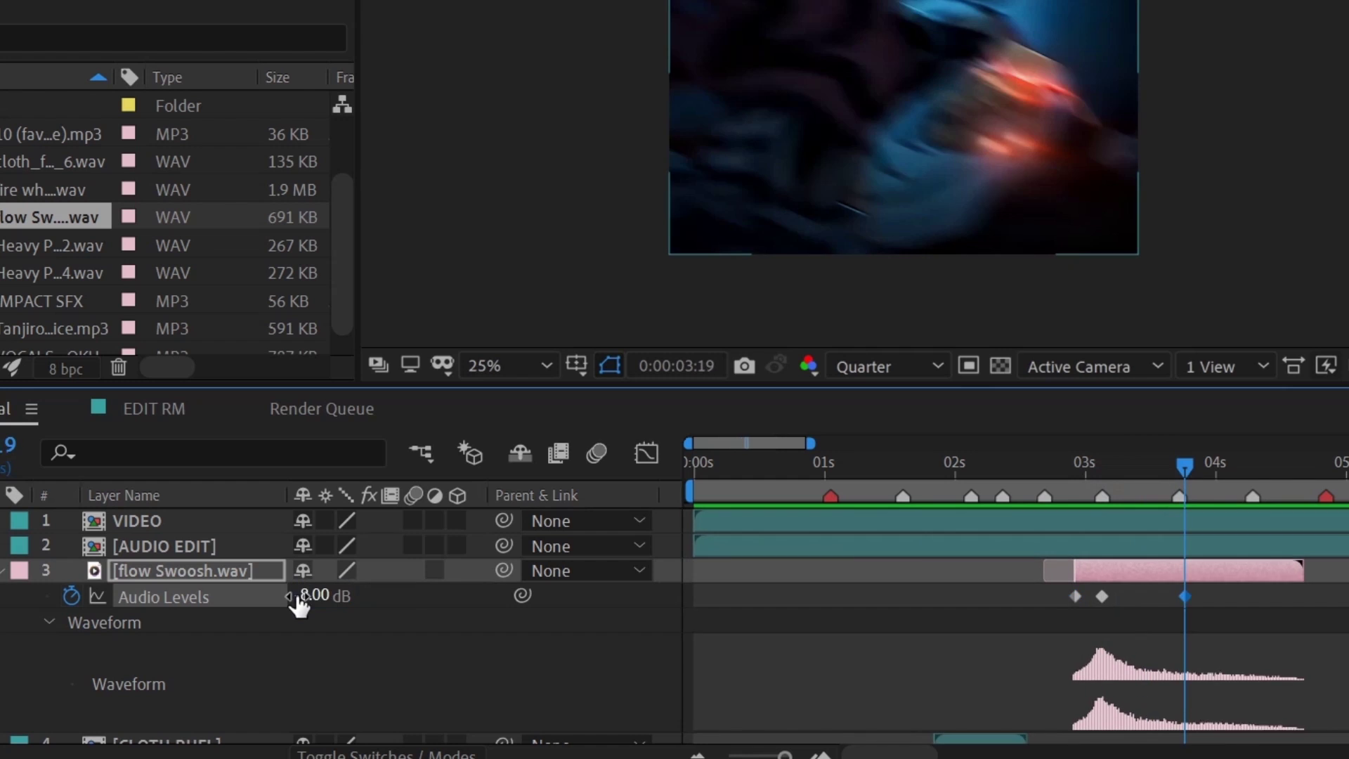
# Trim the flow Swoosh layer's end at 0:00:03:19, pre-compose it under the default name, and preview it.
pyautogui.hotkey('alt', ']')
pyautogui.hotkey('ctrl', 'shift', 'c')
pyautogui.click(891, 413)
pyautogui.press('space')
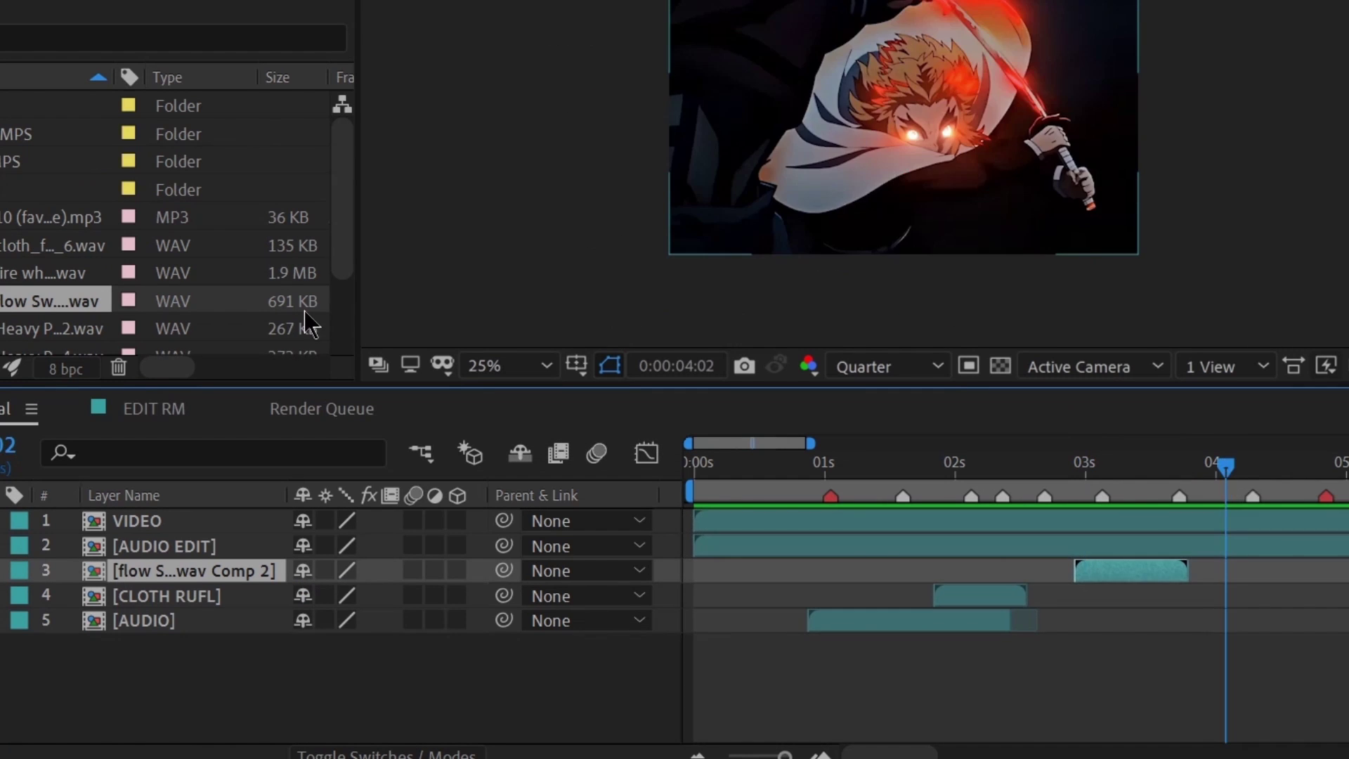
# Add IMPACT SFX from the SFX folder near the marker after four seconds, show its waveform, and trim its start.
pyautogui.scroll(-2, 307, 323)
pyautogui.moveTo(68, 272); pyautogui.dragTo(1186, 597)
pyautogui.press('l')
pyautogui.press('l')
pyautogui.click(1256, 469)
pyautogui.hotkey('alt', '[')
# Keyframe the IMPACT SFX layer's Audio Levels and pre-compose it as a clip ending at the 0:00:04:21 marker.
pyautogui.hotkey('alt', 'shift', 'l')
pyautogui.moveTo(221, 621); pyautogui.dragTo(180, 620)
pyautogui.click(1232, 467)
pyautogui.moveTo(1291, 624); pyautogui.dragTo(1114, 636)
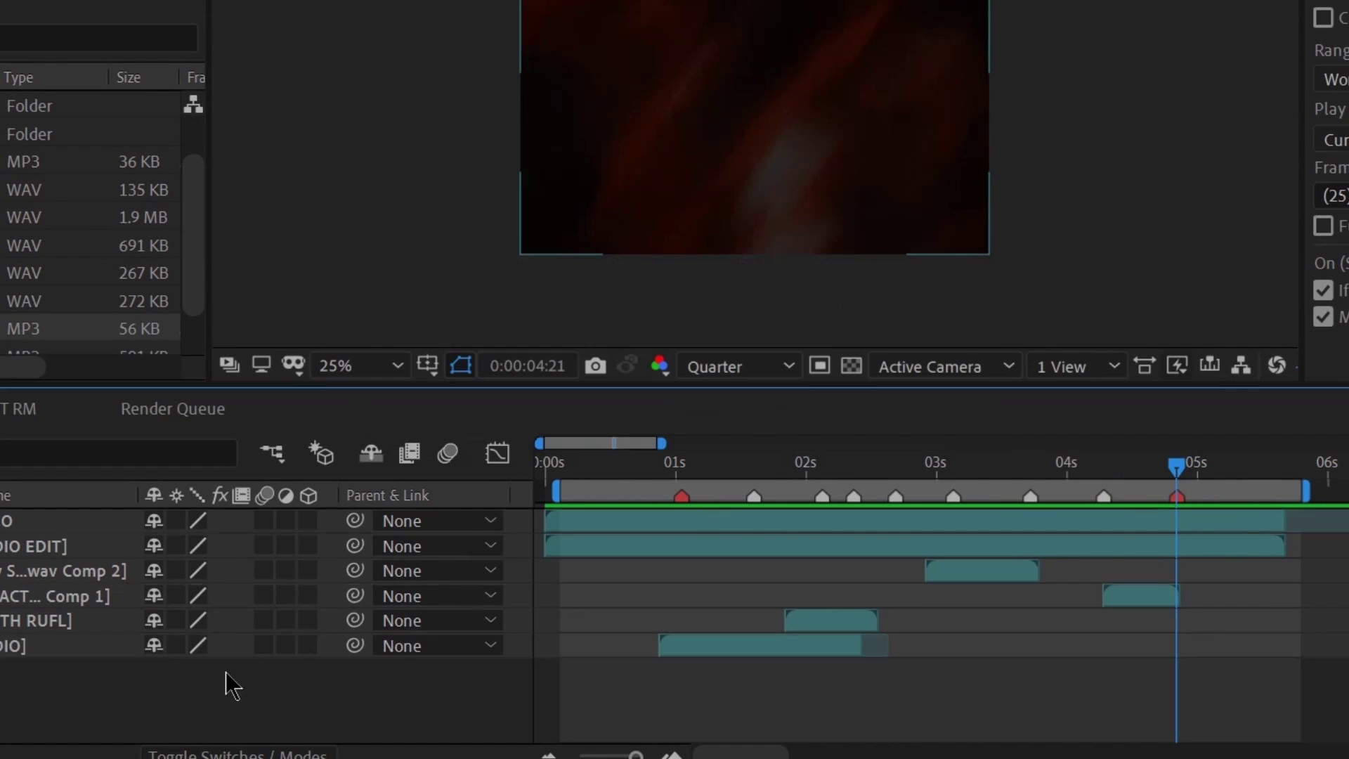
# Copy the Reverb effect from the first audio segment in the AUDIO EDIT composition and return to the Tutorial composition.
pyautogui.click(753, 503)
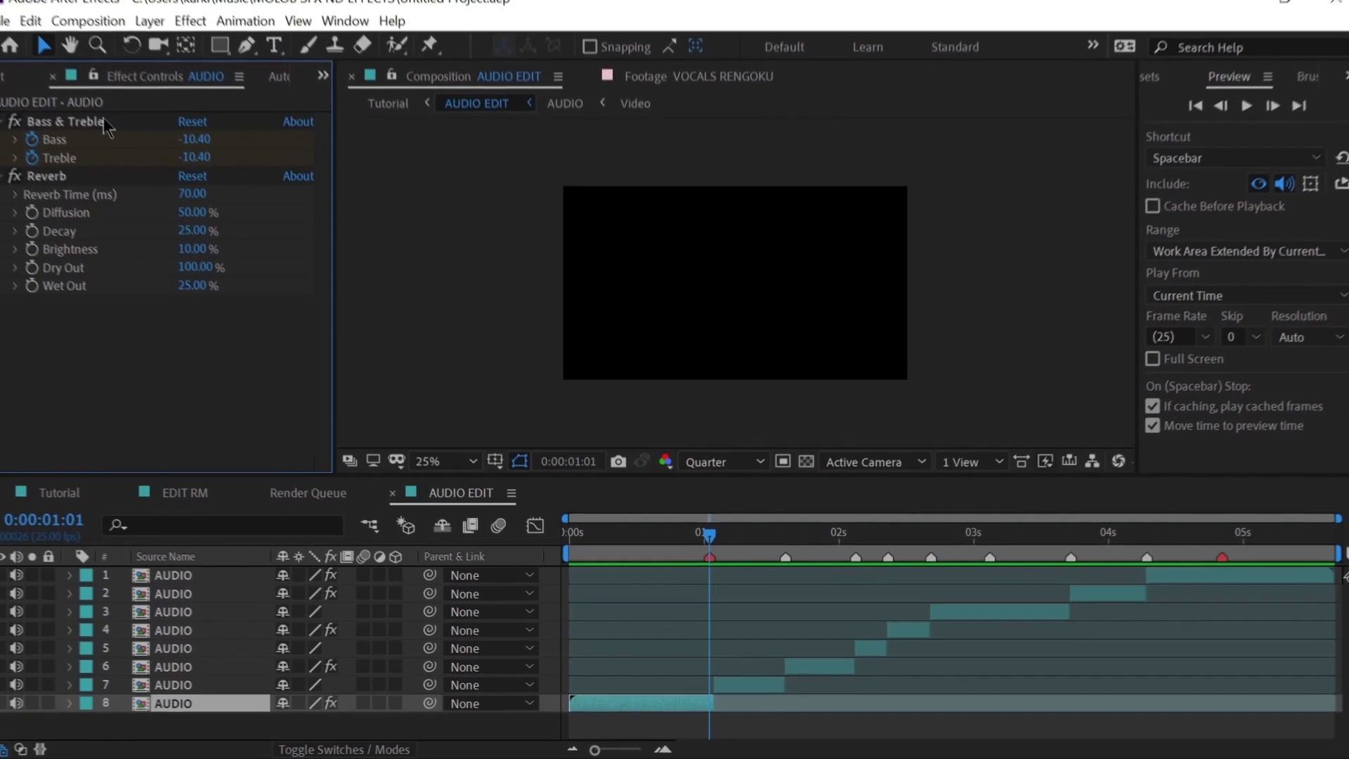
pyautogui.click(46, 176)
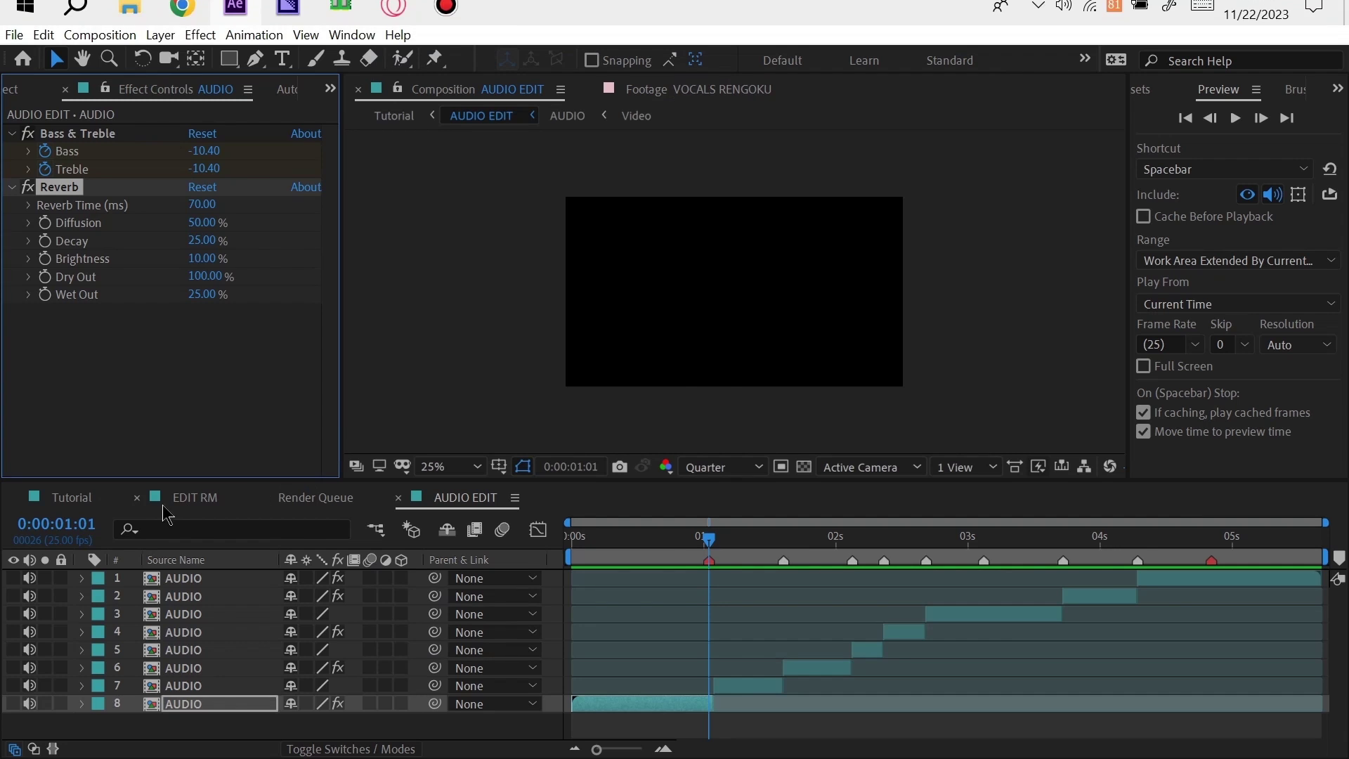
pyautogui.click(45, 492)
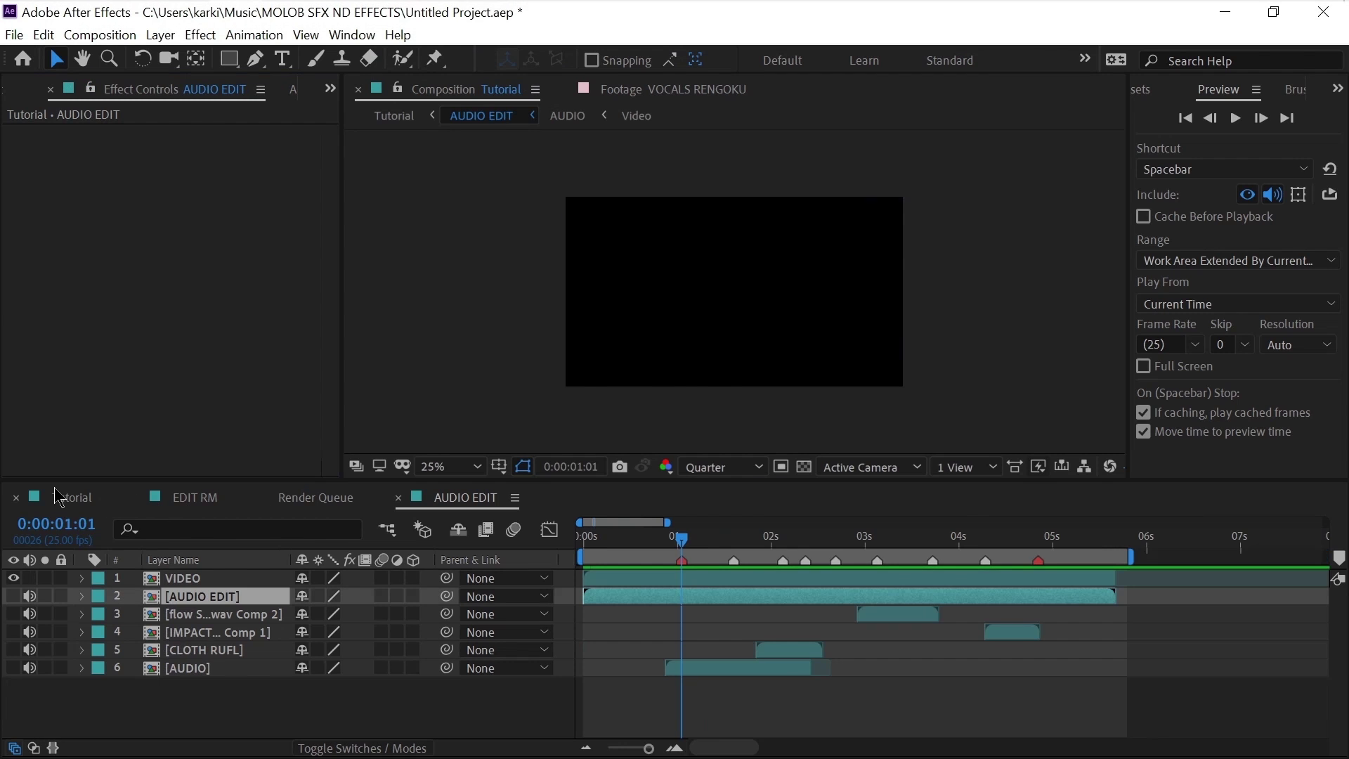
# Paste the Reverb effect onto the AUDIO, CLOTH RUFL, flow Swoosh and IMPACT SFX layers.
pyautogui.click(764, 672)
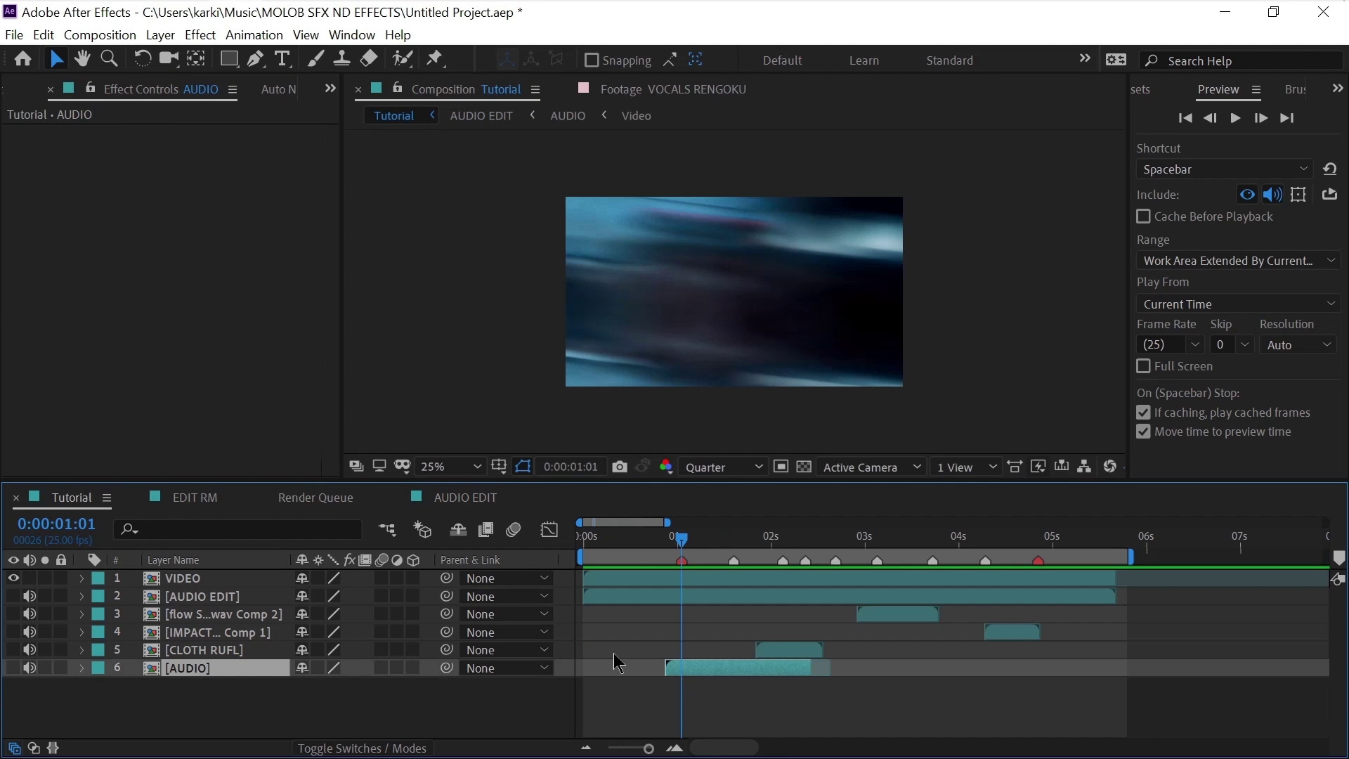
pyautogui.hotkey('ctrl', 'v')
pyautogui.click(784, 646)
pyautogui.hotkey('ctrl', 'v')
pyautogui.click(893, 611)
pyautogui.hotkey('ctrl', 'v')
pyautogui.click(1011, 632)
pyautogui.hotkey('ctrl', 'v')
# Pre-compose AUDIO EDIT and the four sound effect layers together as FINAL AUDIO.
pyautogui.moveTo(333, 698); pyautogui.dragTo(266, 594)
pyautogui.hotkey('ctrl', 'shift', 'c')
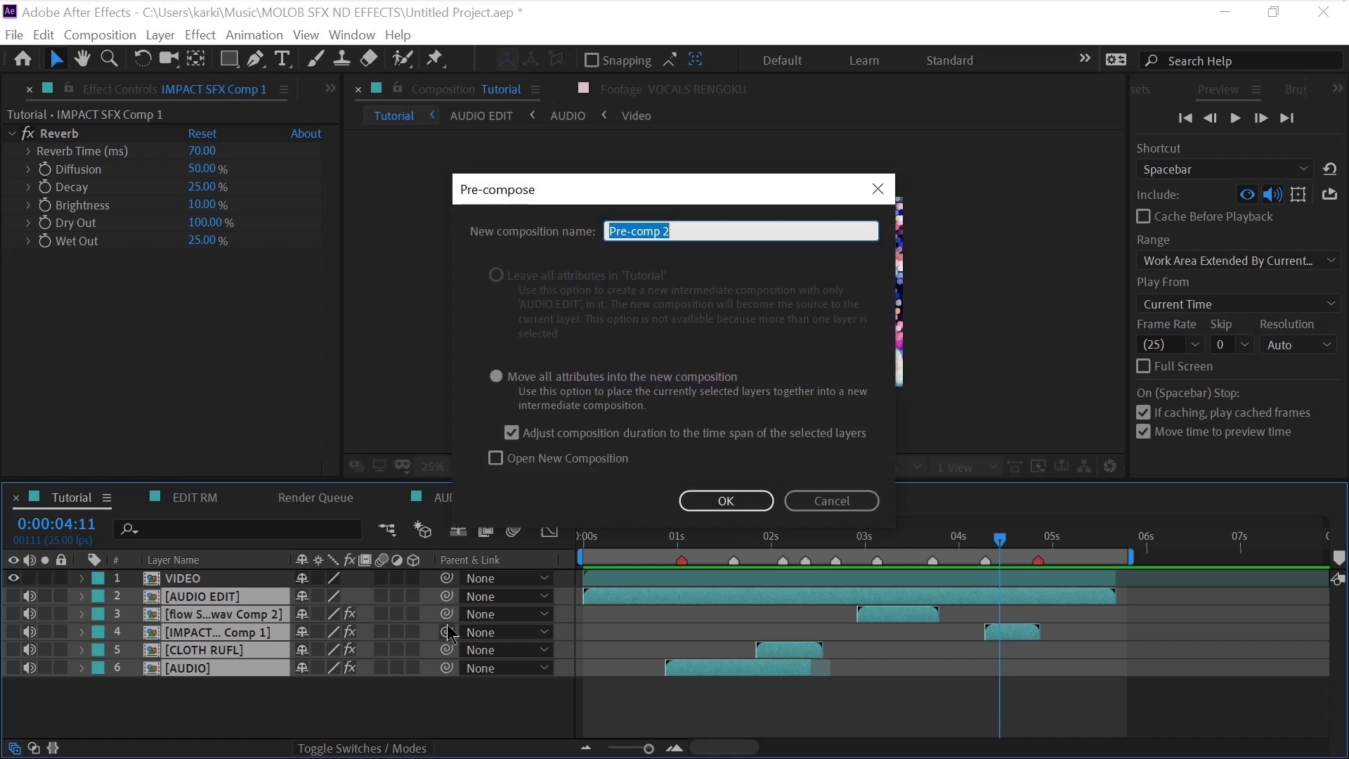
pyautogui.write('FINAL AUDI')
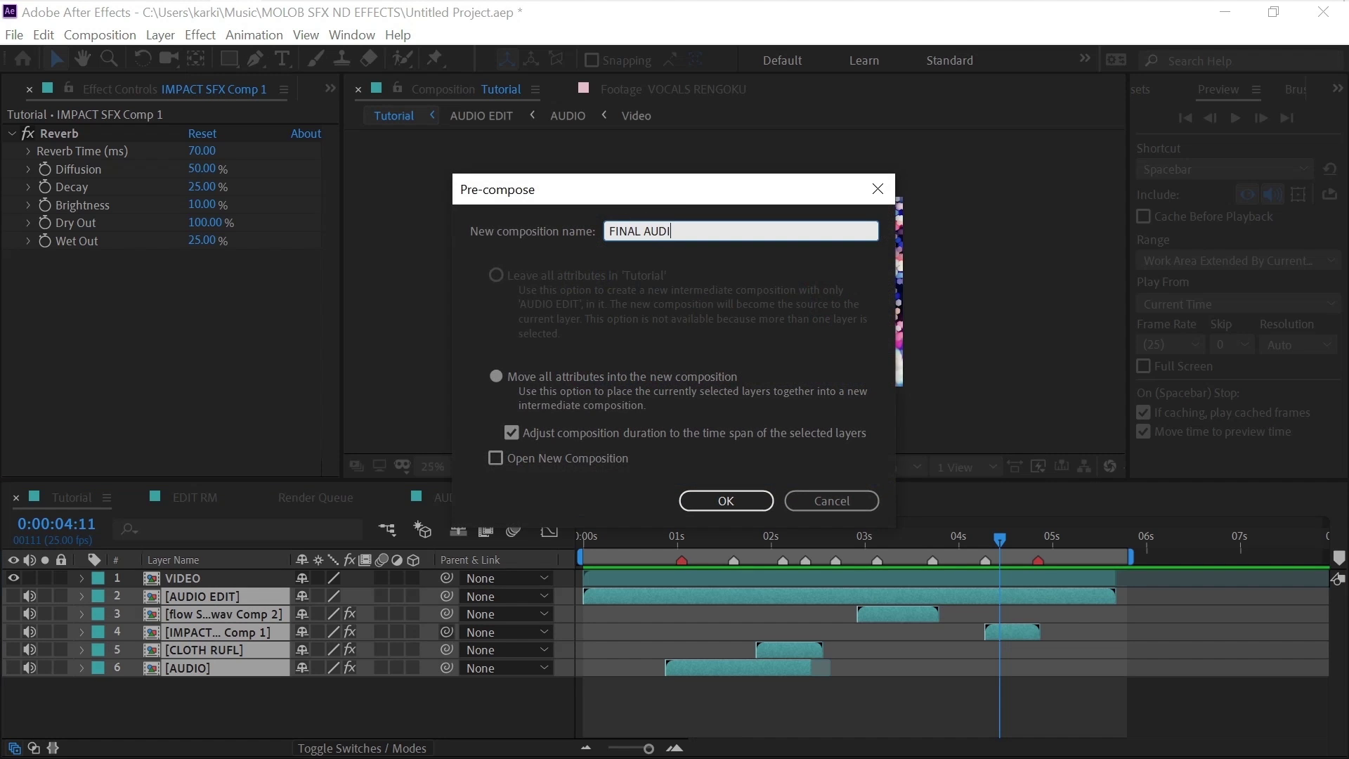
pyautogui.write('O')
pyautogui.press('Return')
# Add Tanjiro Komado Voice.mp3 as a short clip starting at the 0:00:01:01 marker and pre-compose it under the default name.
pyautogui.moveTo(673, 544); pyautogui.dragTo(691, 543)
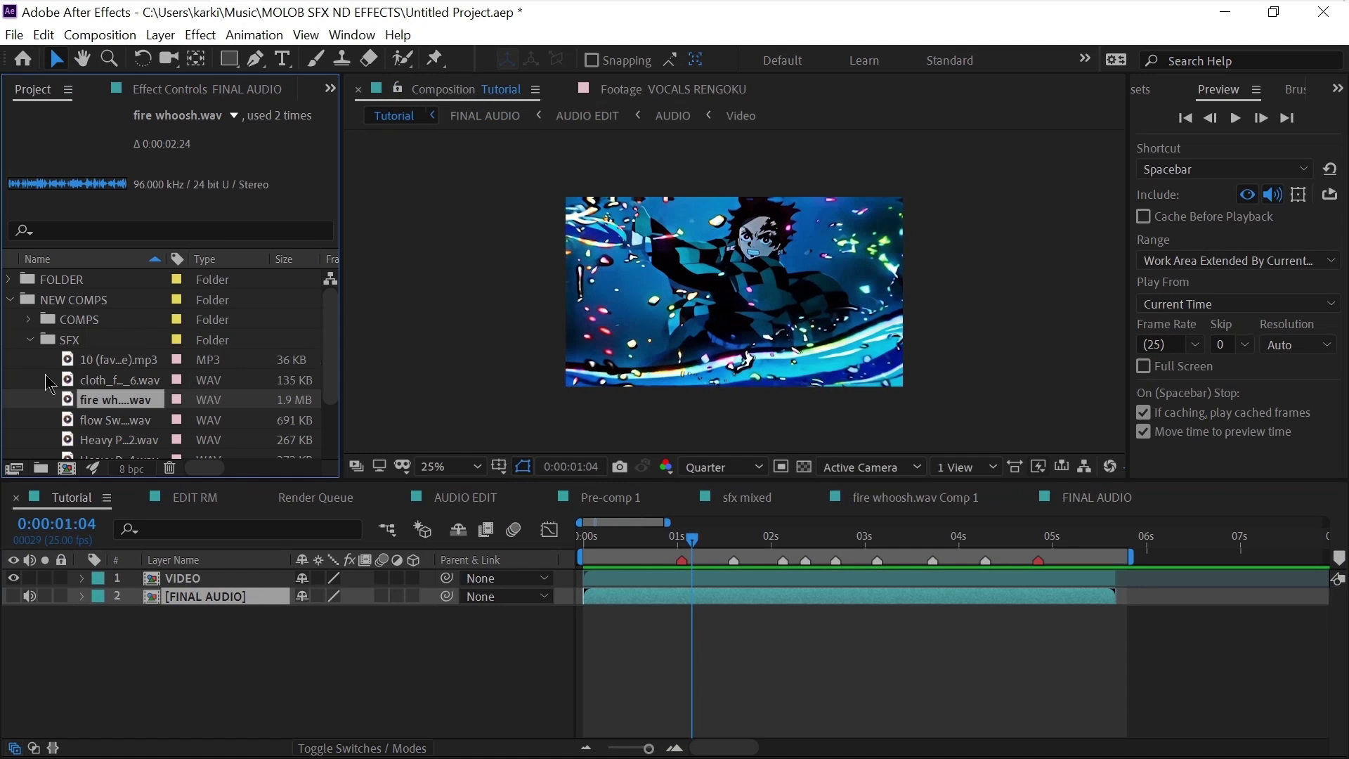
pyautogui.scroll(-3, 52, 373)
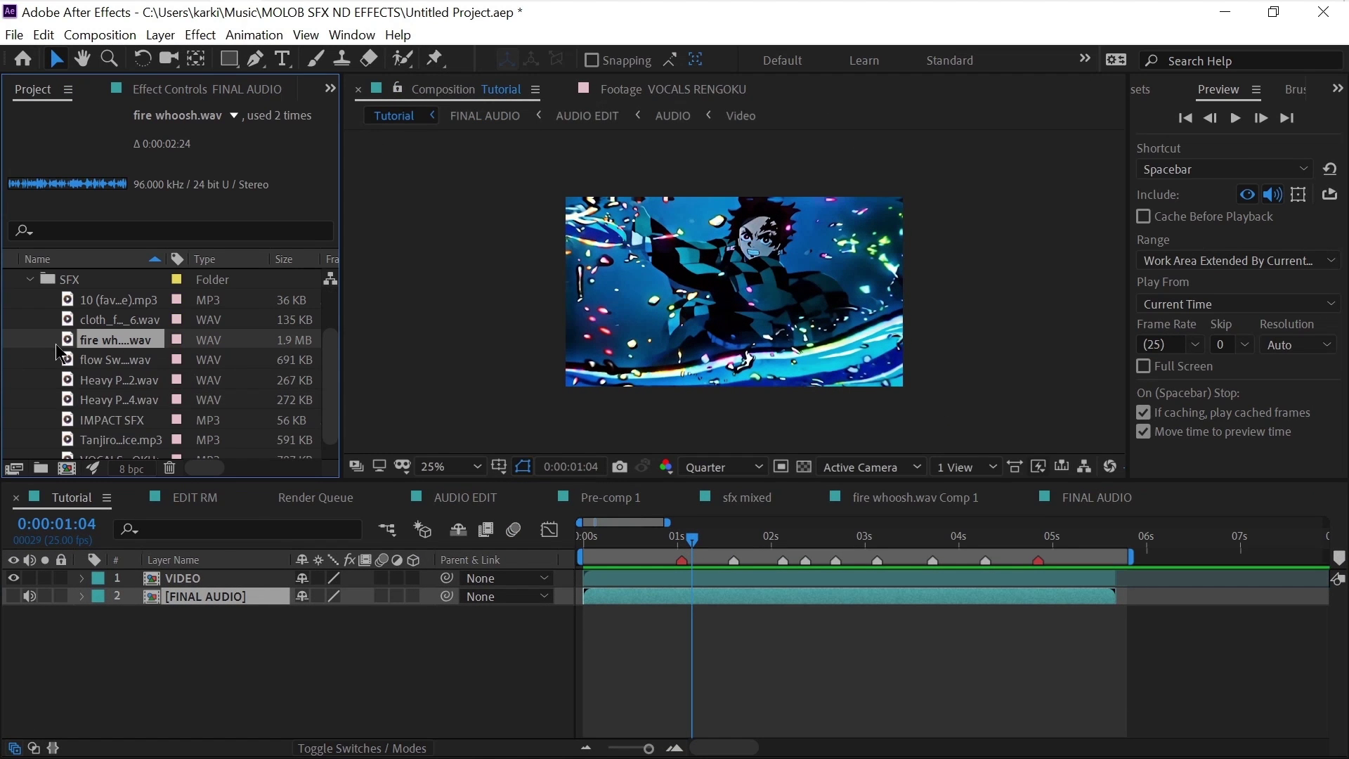
pyautogui.moveTo(117, 422); pyautogui.dragTo(706, 611)
pyautogui.press('l')
pyautogui.press('l')
pyautogui.hotkey('ctrl', 'shift', 'c')
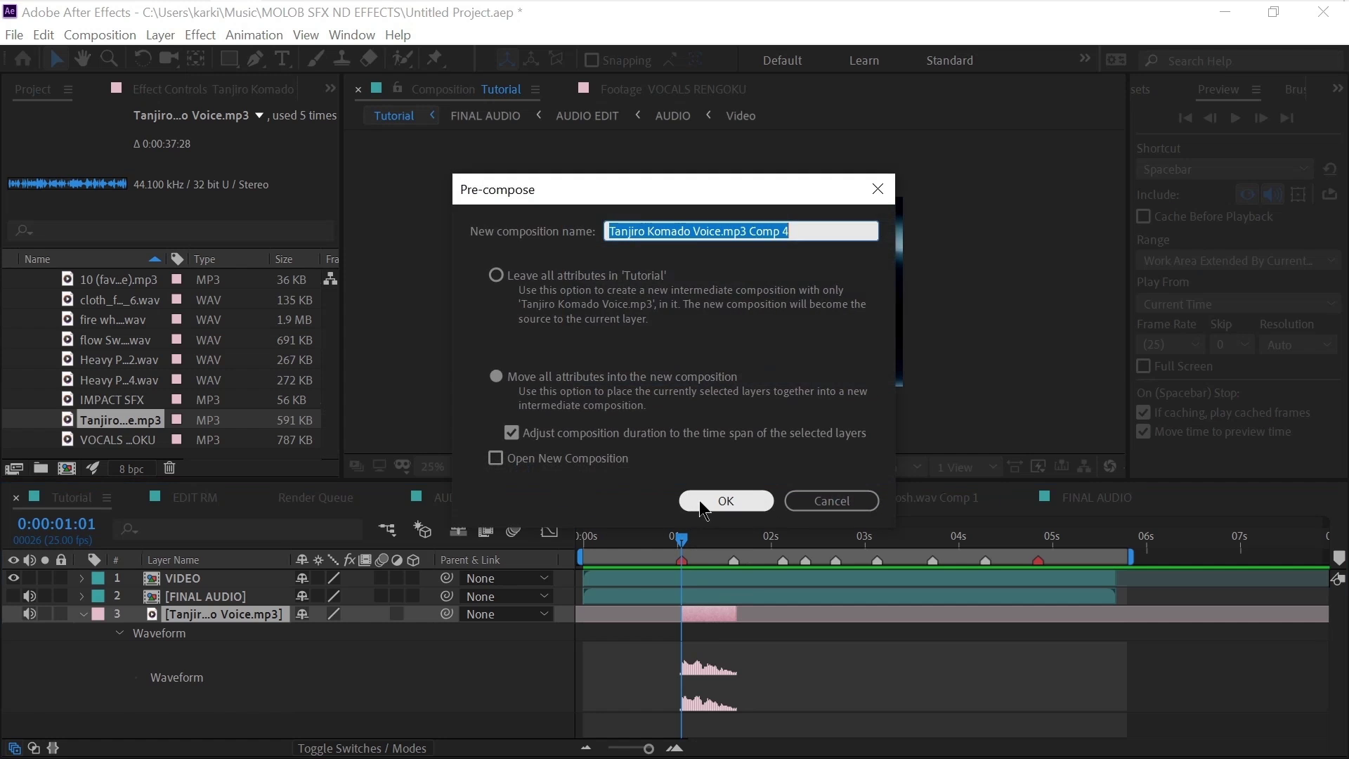
pyautogui.click(702, 507)
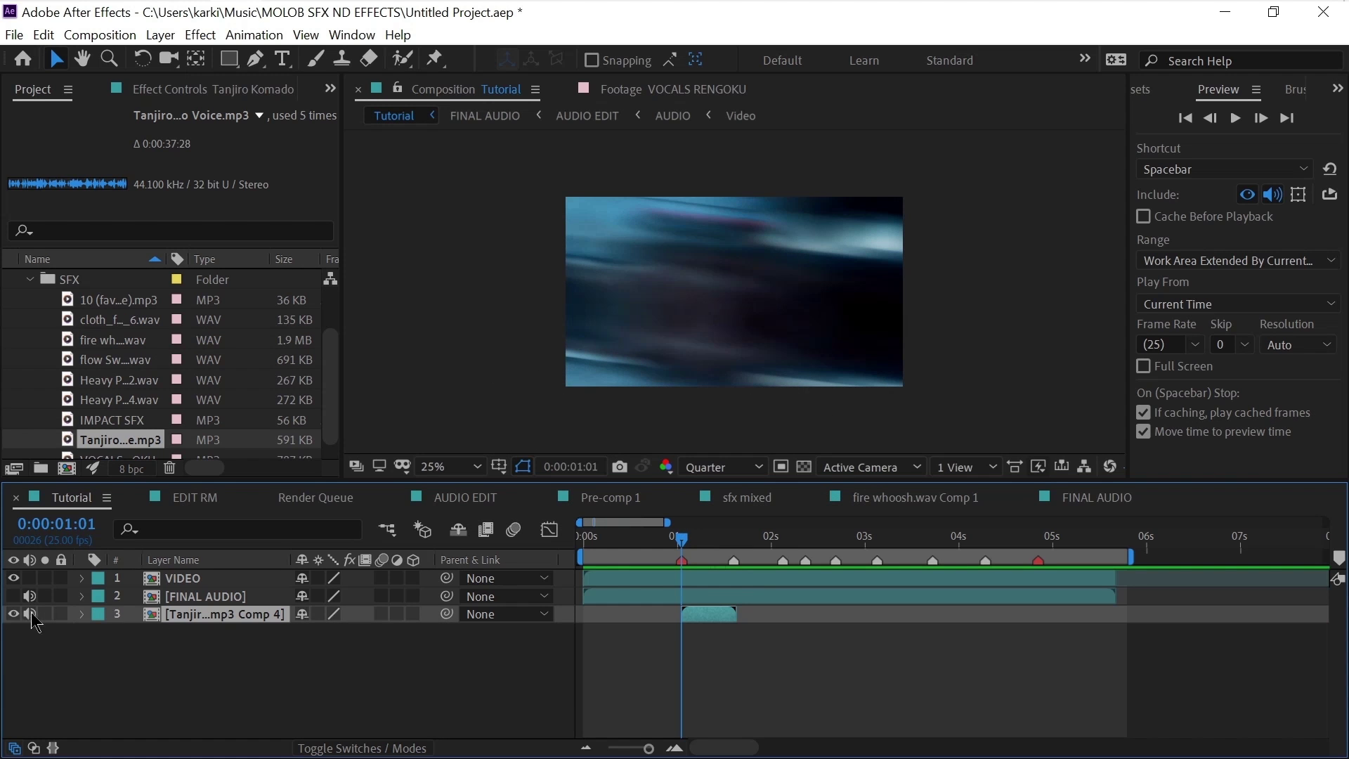
# Apply the Reverb effect to the pre-composed voice layer.
pyautogui.hotkey('ctrl', 'space')
pyautogui.write('reverb')
pyautogui.press('Up')
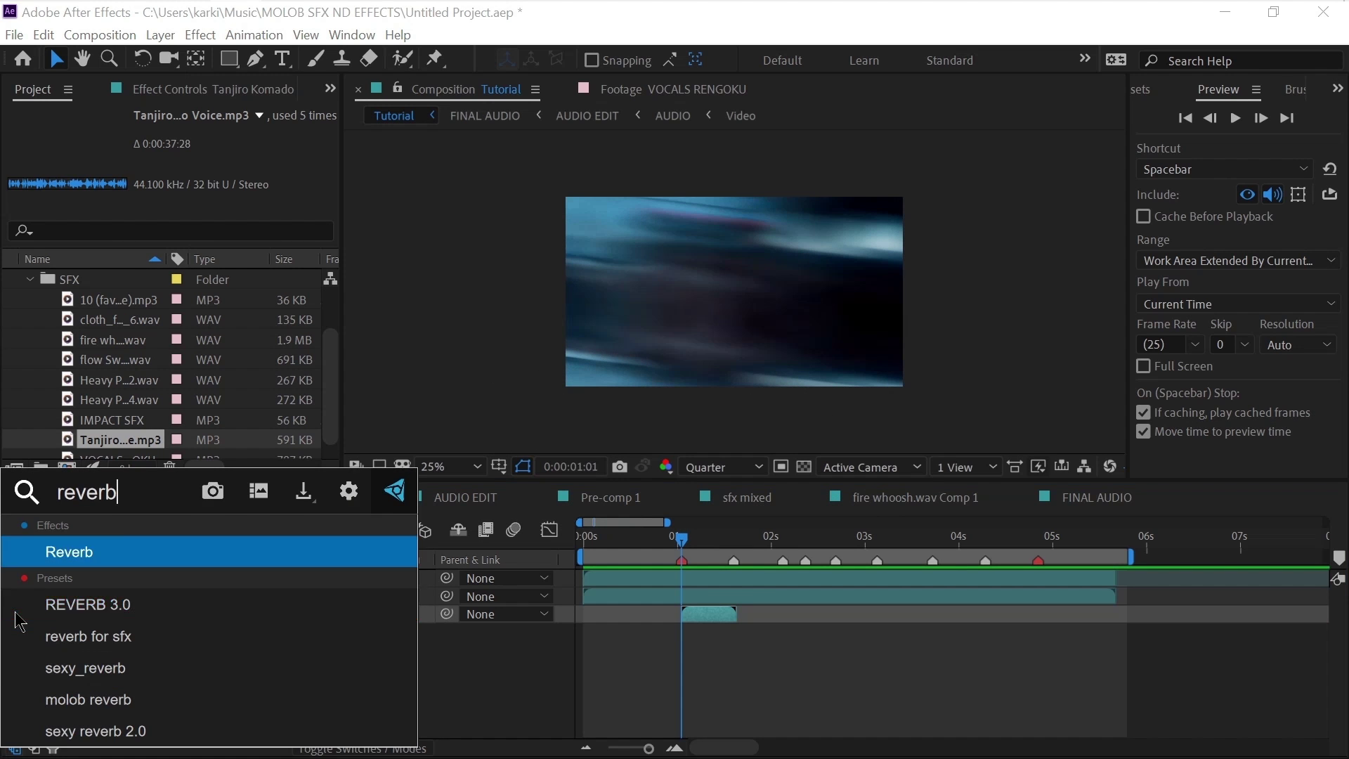
pyautogui.press('Return')
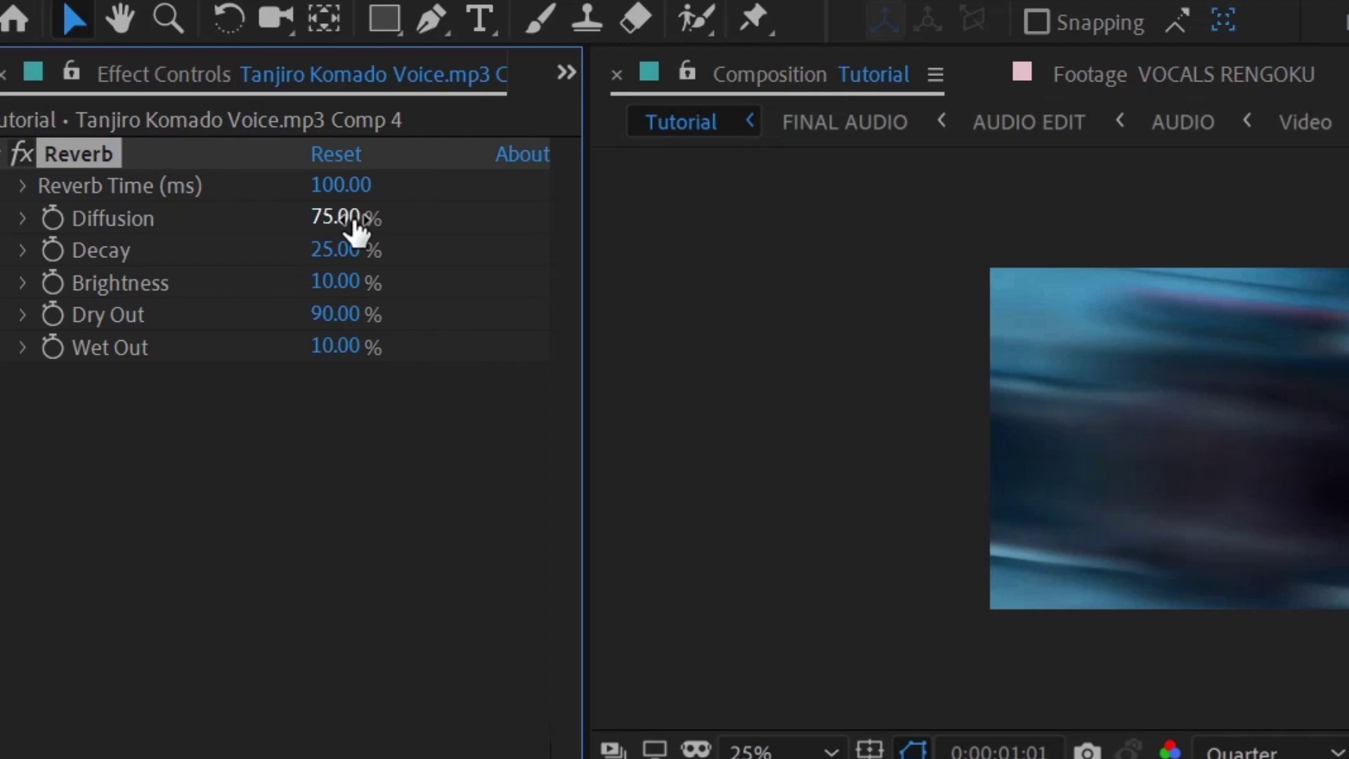
# Set the voice layer's Reverb Decay to 35%, Brightness to 25% and Dry Out to 115%, and open Wet Out for editing.
pyautogui.click(348, 262)
pyautogui.write('35')
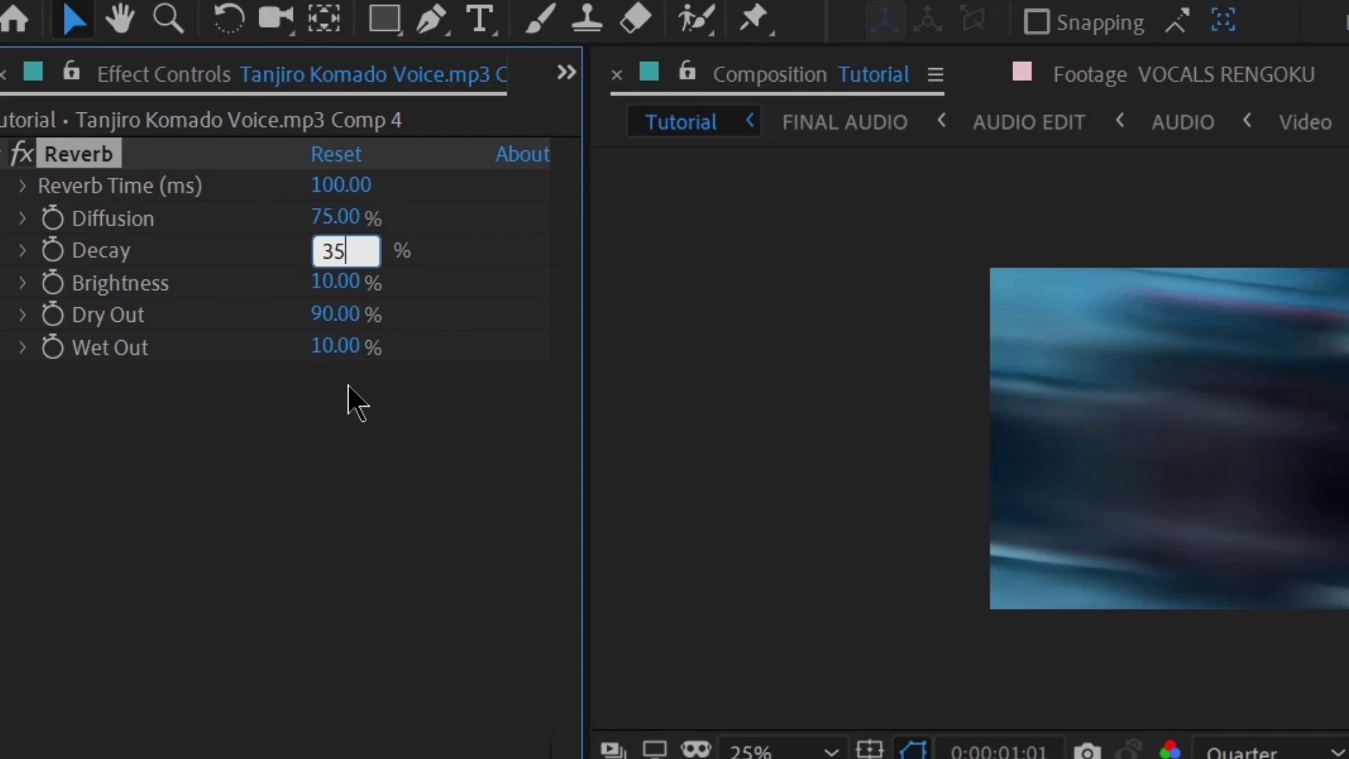
pyautogui.click(347, 400)
pyautogui.click(335, 282)
pyautogui.write('25')
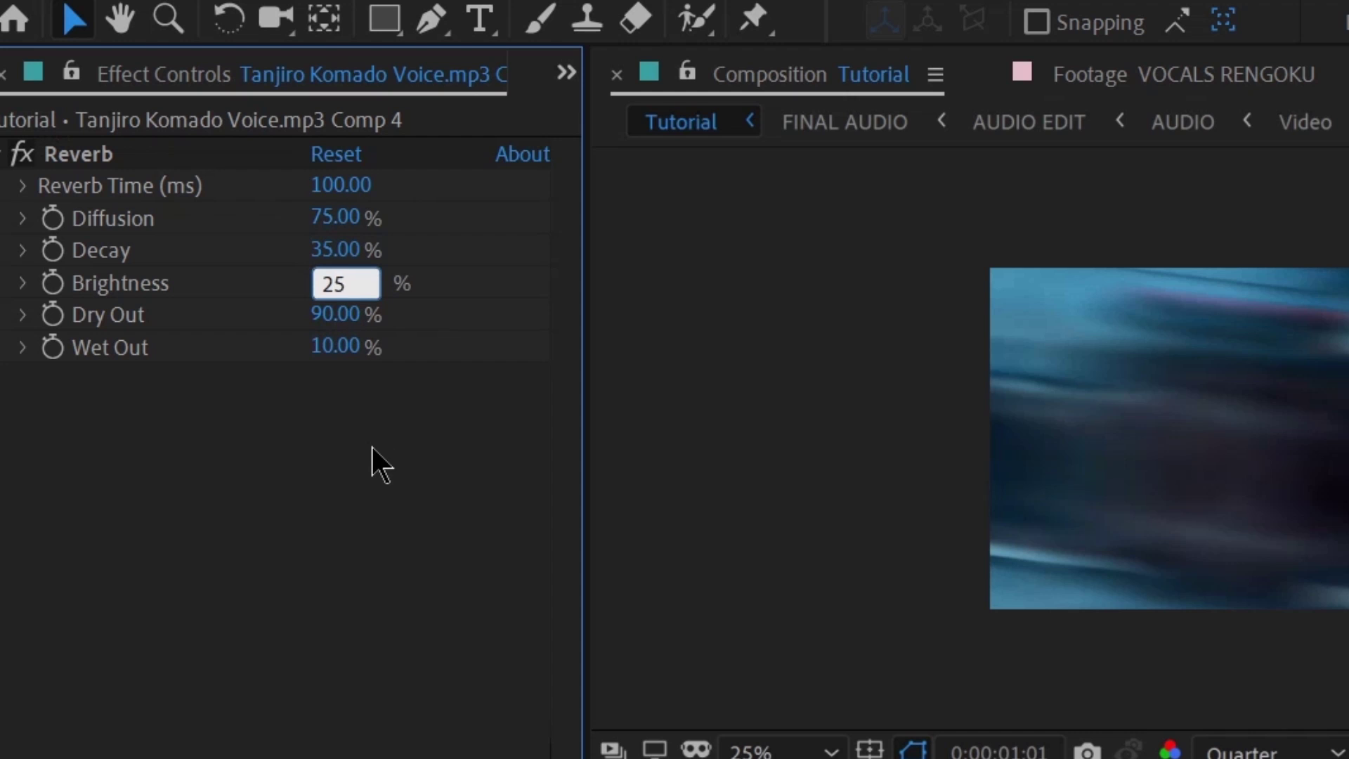
pyautogui.click(372, 446)
pyautogui.click(346, 315)
pyautogui.write('115')
pyautogui.click(368, 411)
pyautogui.click(344, 346)
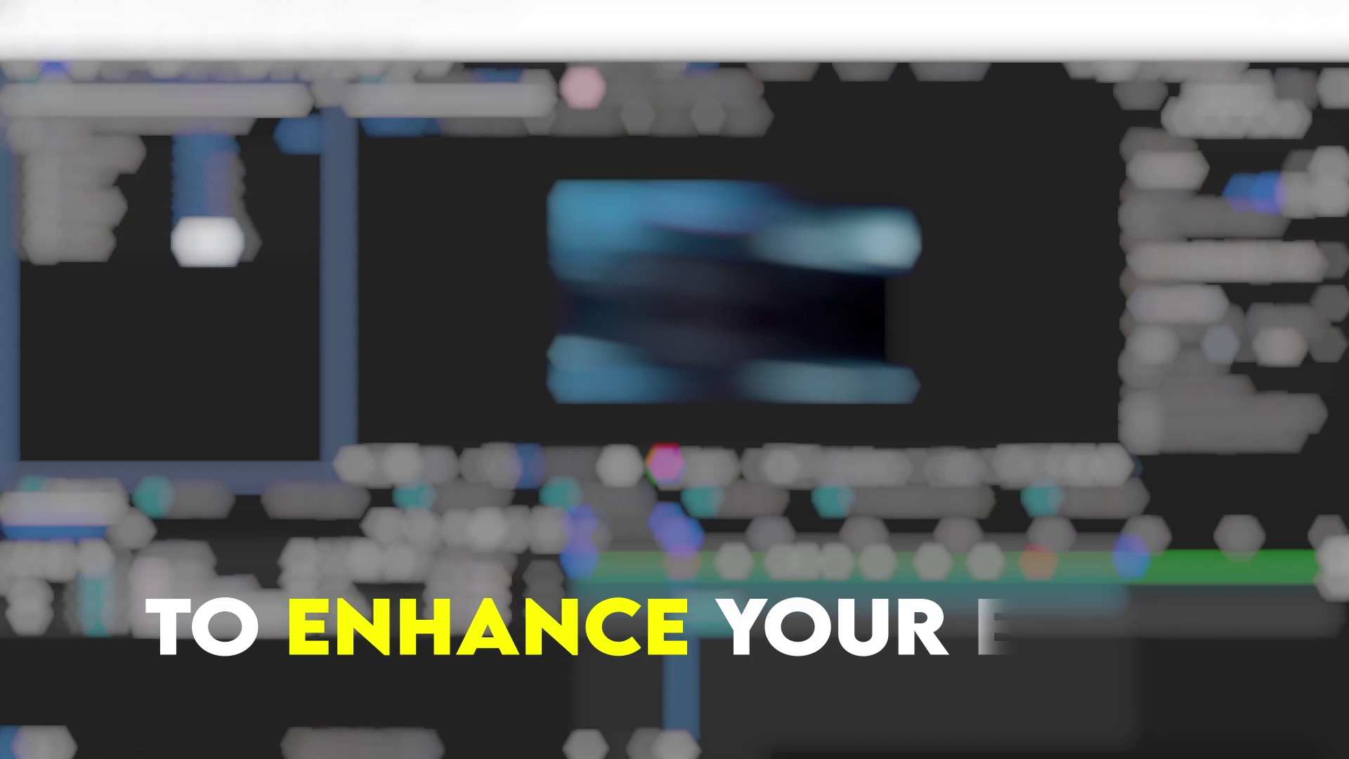